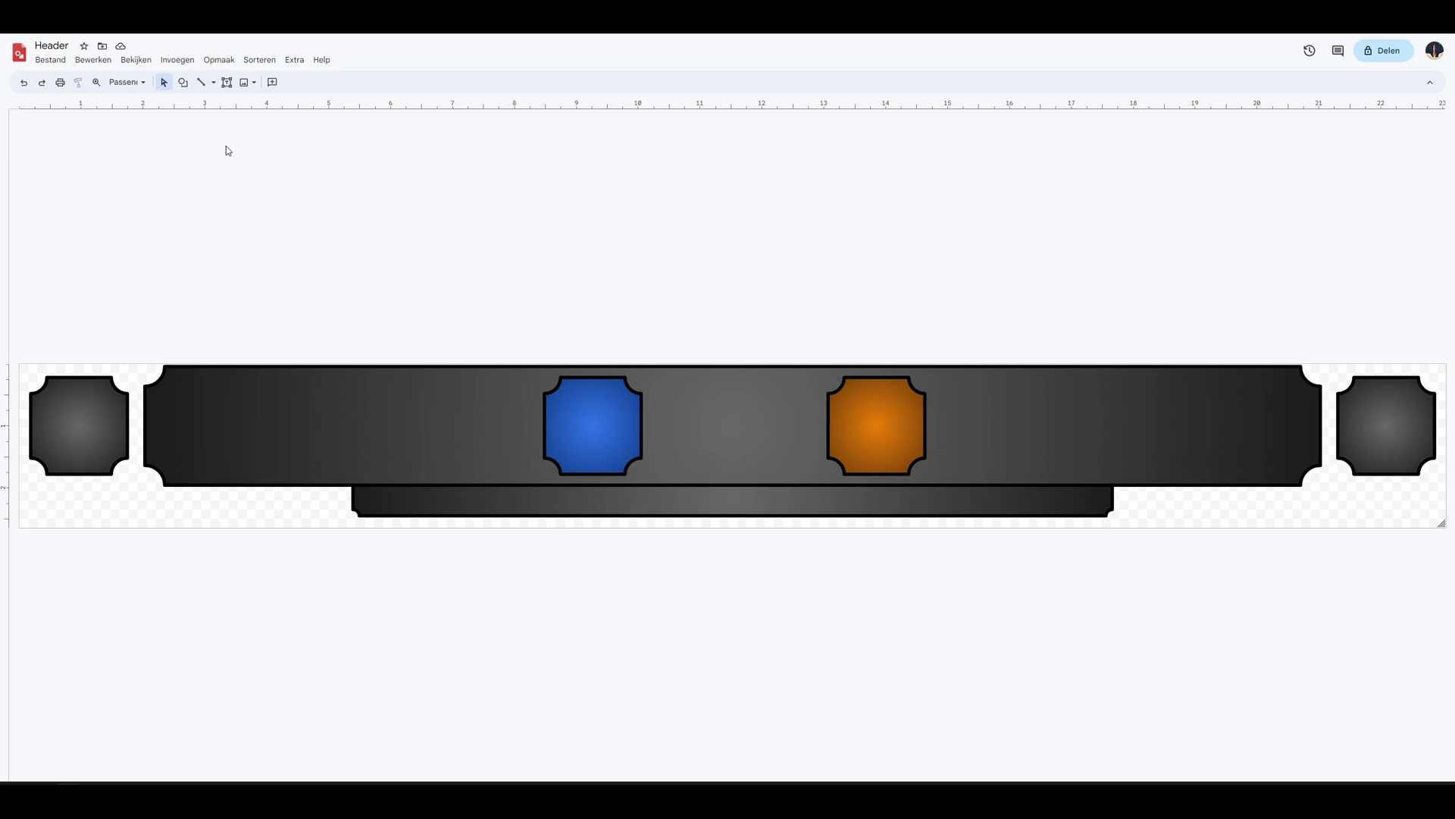
Download the Header drawing as a PNG image
left_click(52, 69)
mouse_move(98, 179)
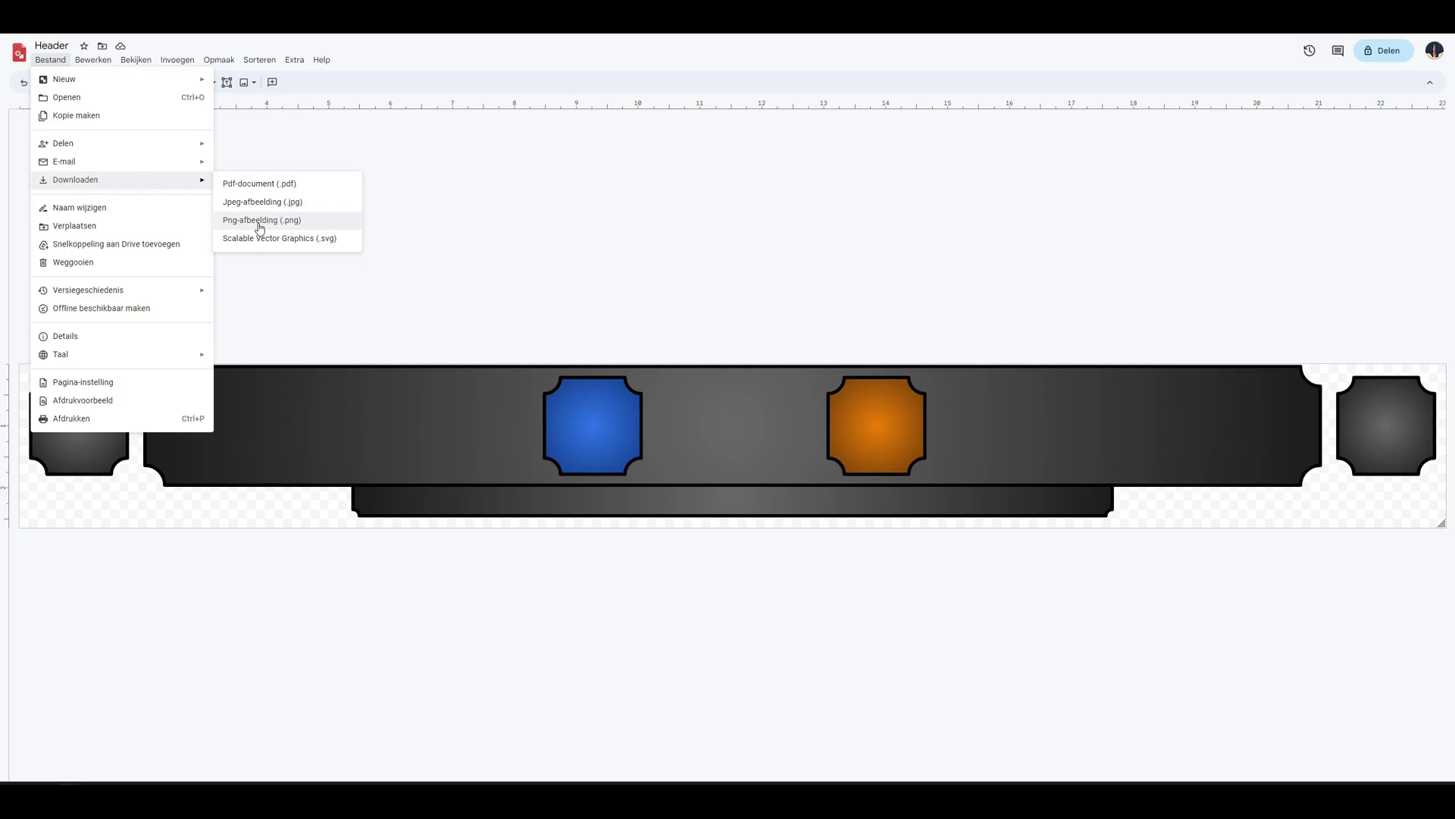
left_click(260, 221)
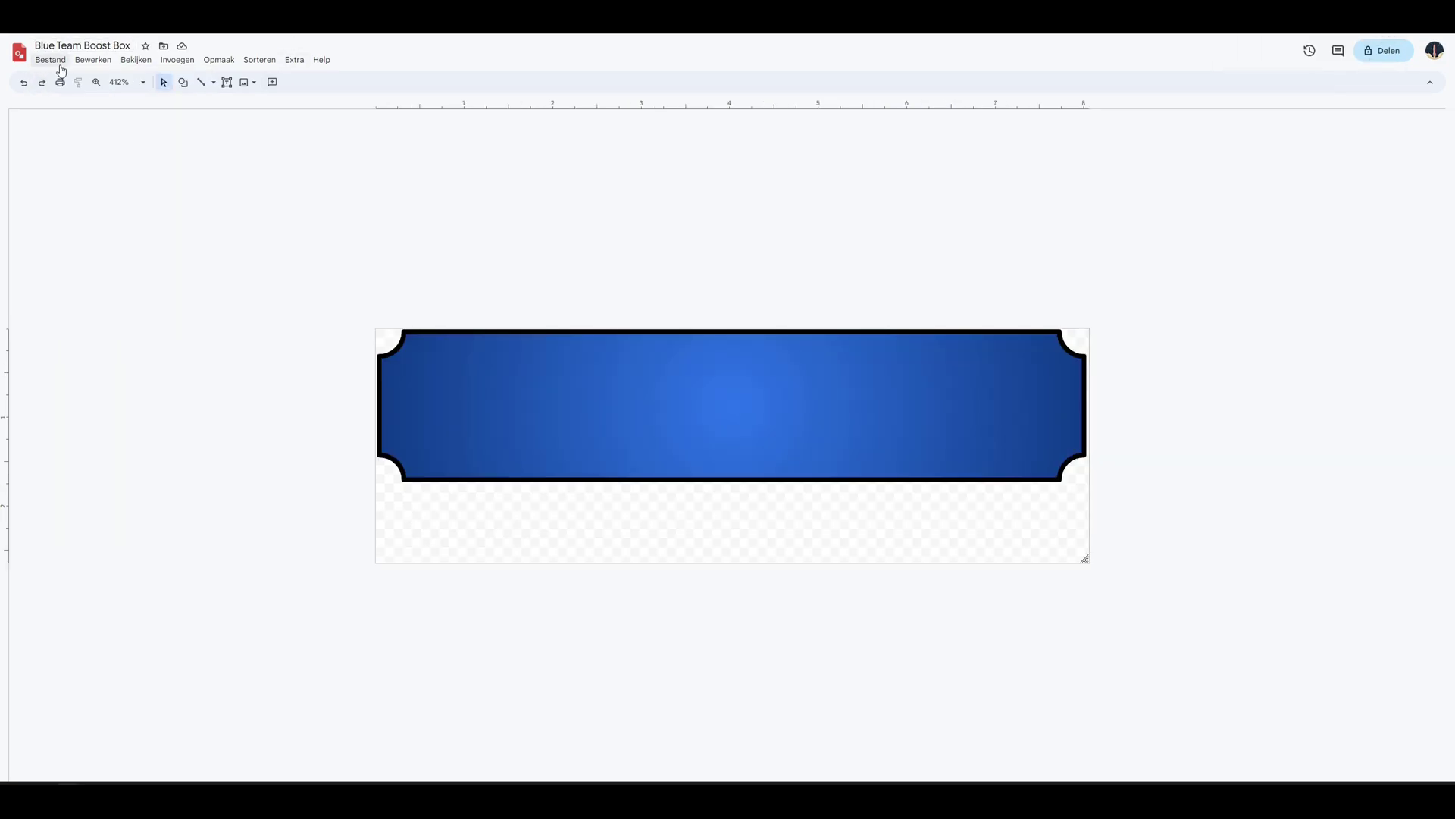
Download the Blue and Orange Team Boost Box drawings as PNG images
left_click(52, 61)
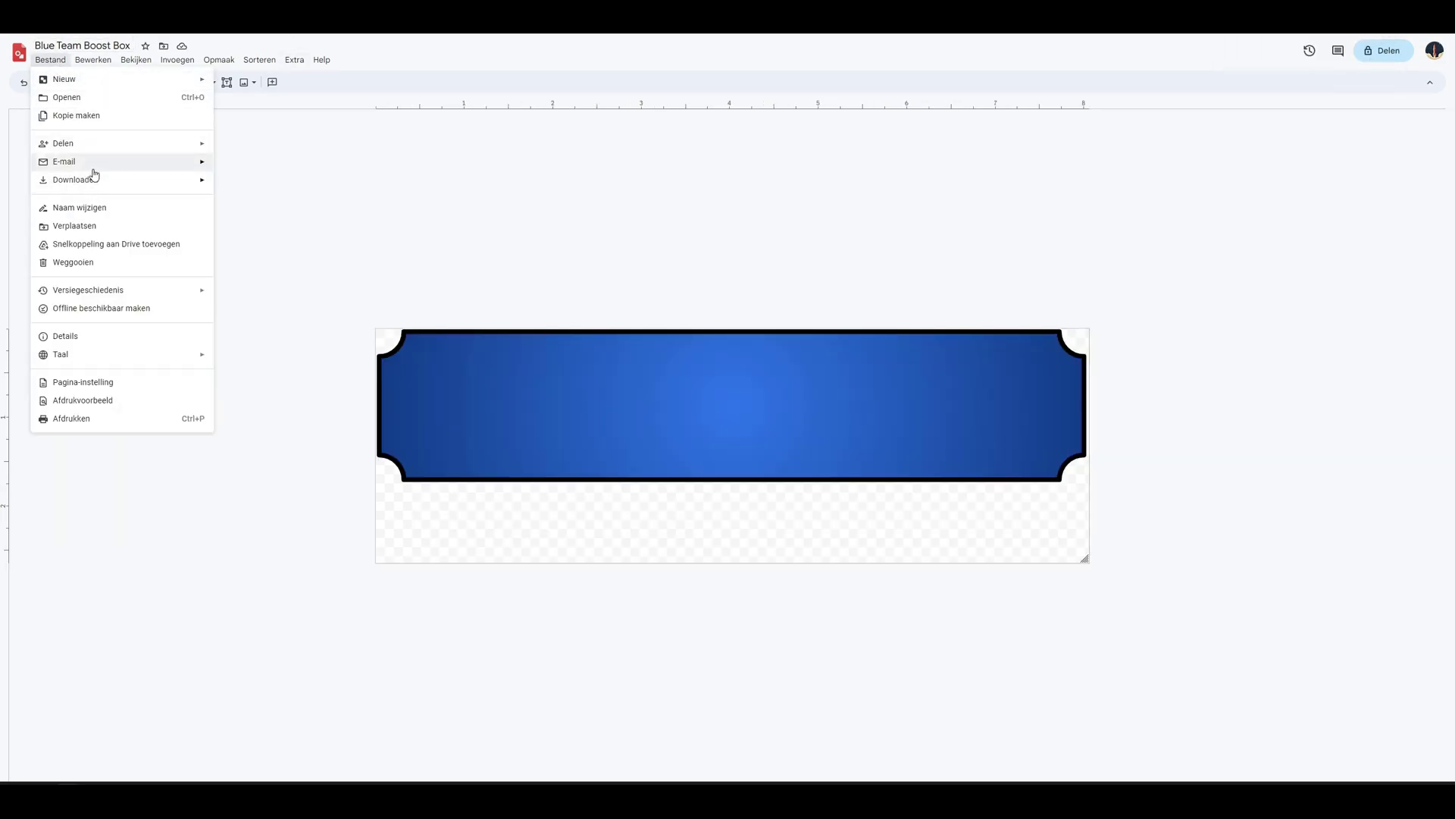
mouse_move(94, 182)
left_click(257, 221)
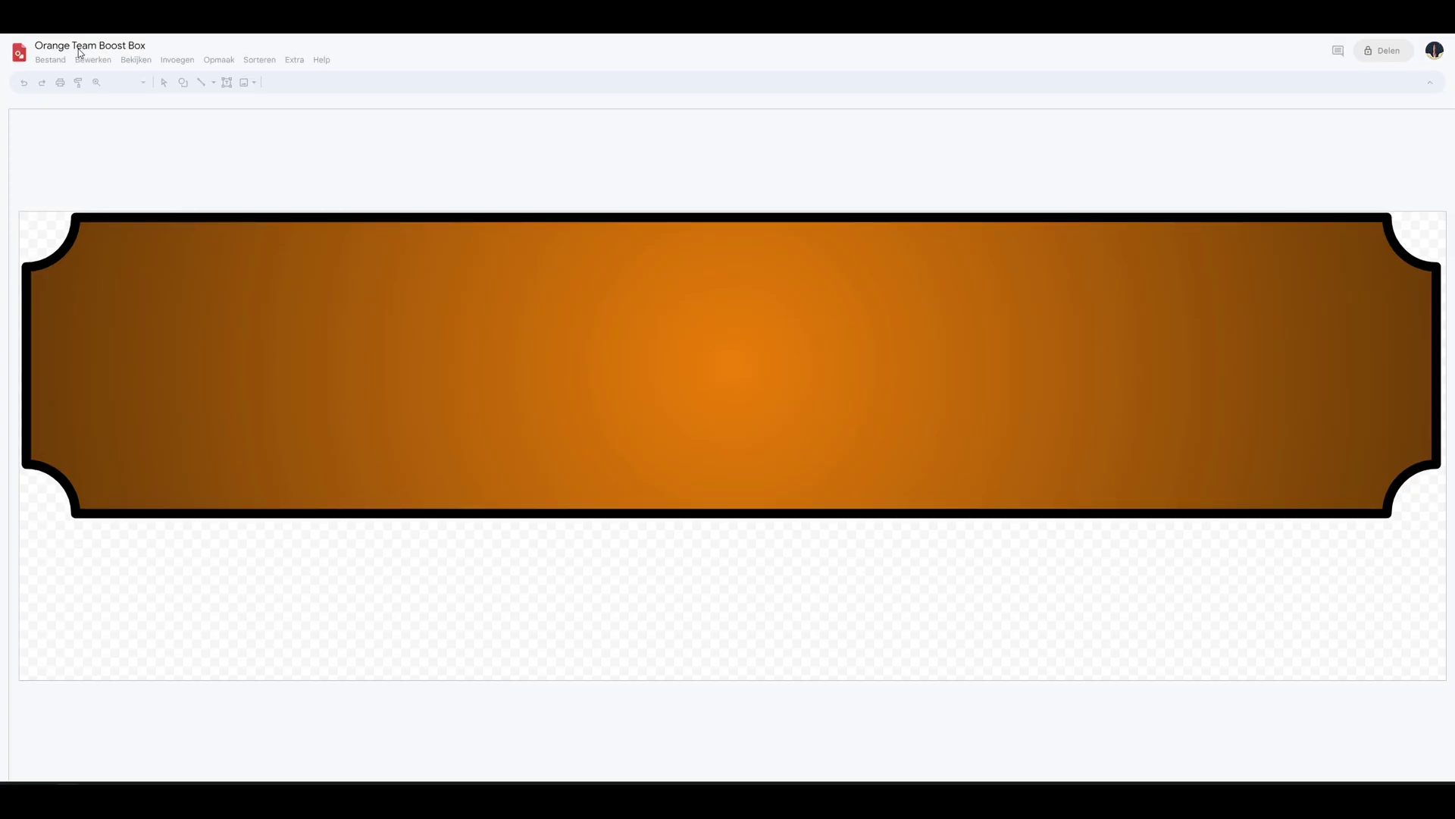
left_click(50, 60)
mouse_move(98, 188)
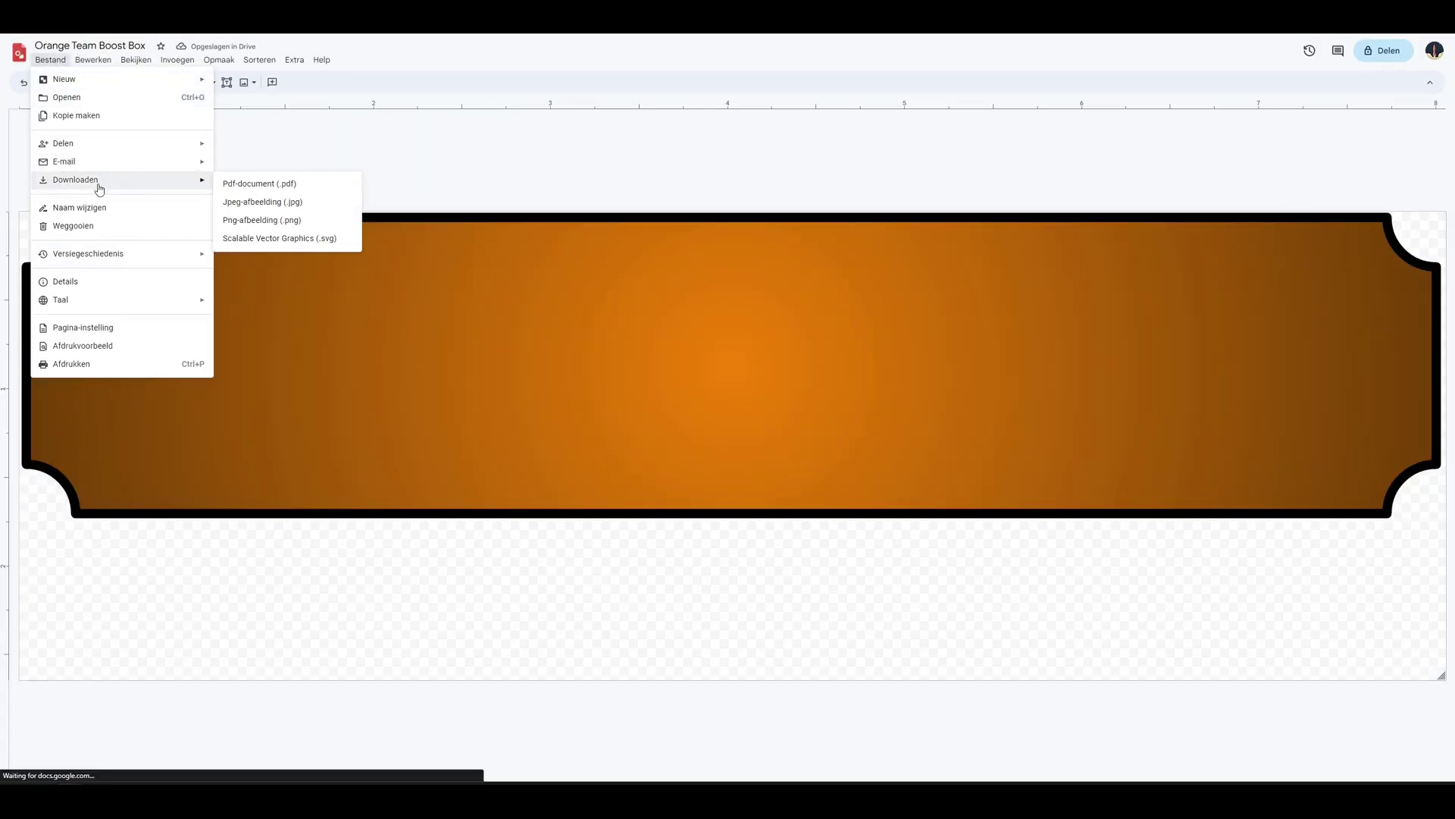
left_click(278, 221)
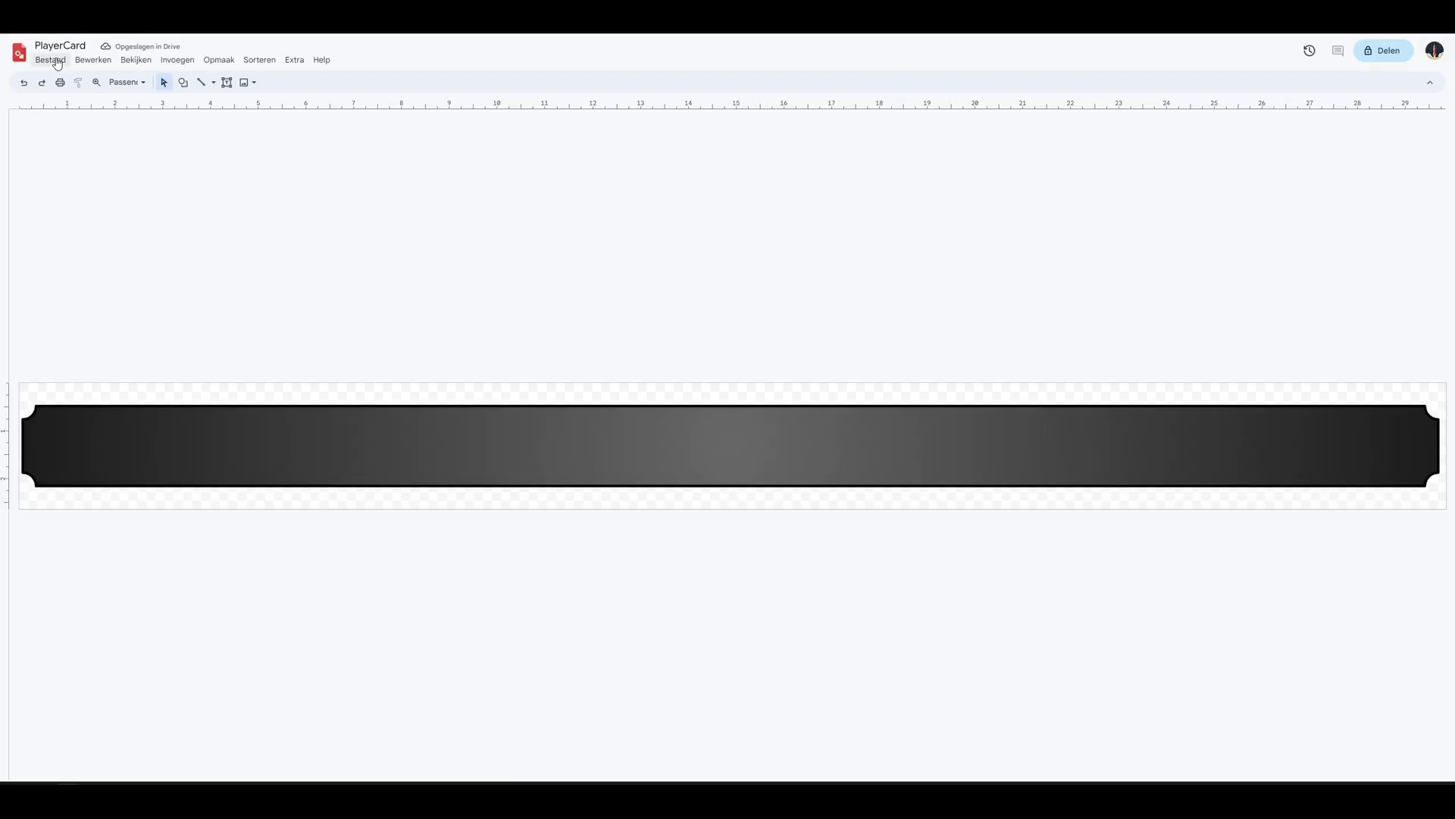
Download the PlayerCard drawing as a PNG image
left_click(51, 60)
mouse_move(101, 180)
left_click(267, 221)
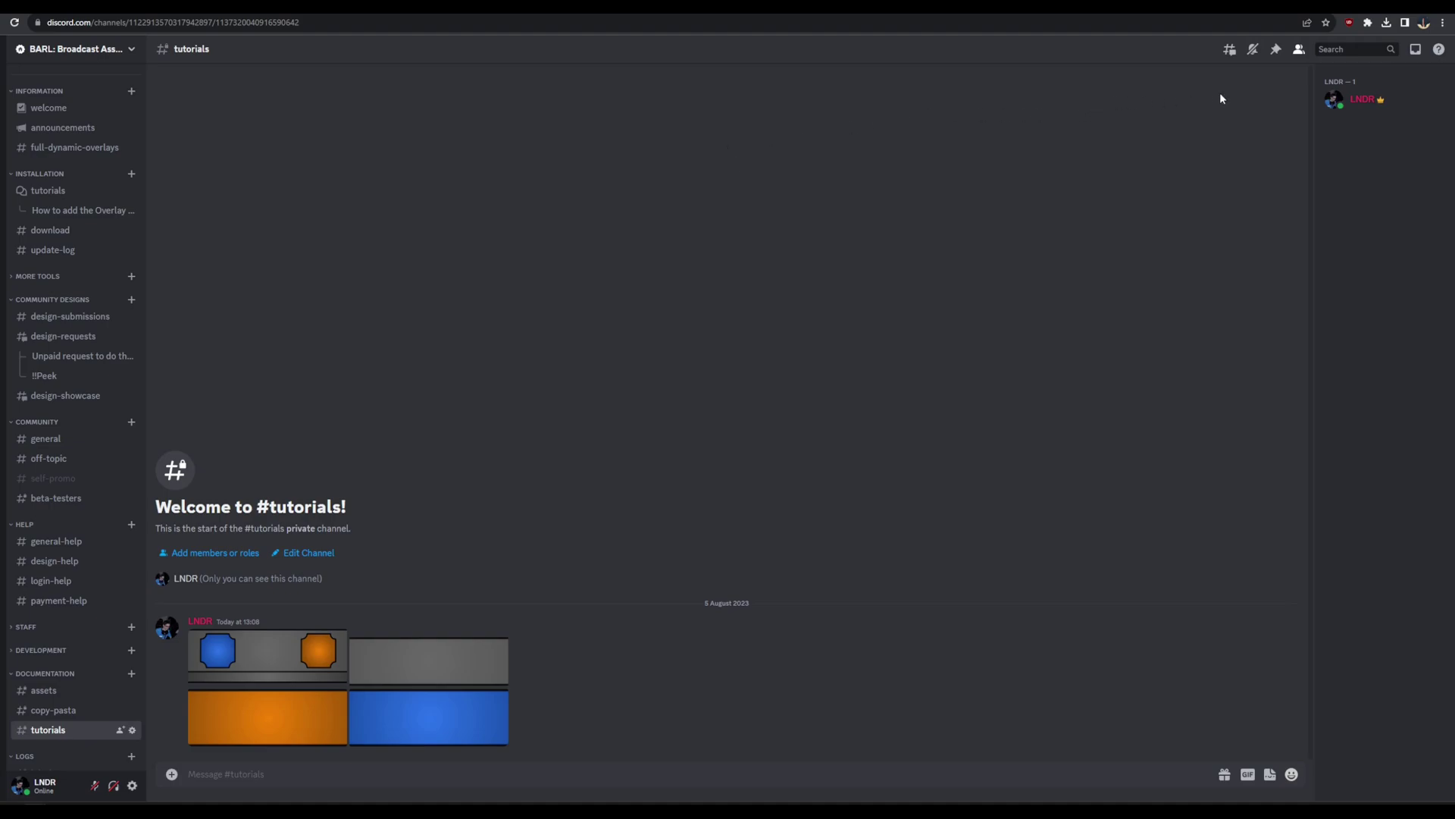
Attach PlayerCard.png and the Orange Team Boost Box image from Chrome downloads to a #tutorials message
left_click(1387, 22)
left_click_drag(1265, 75, 861, 288)
left_click(1386, 22)
left_click_drag(1275, 121, 1072, 195)
left_click(1387, 22)
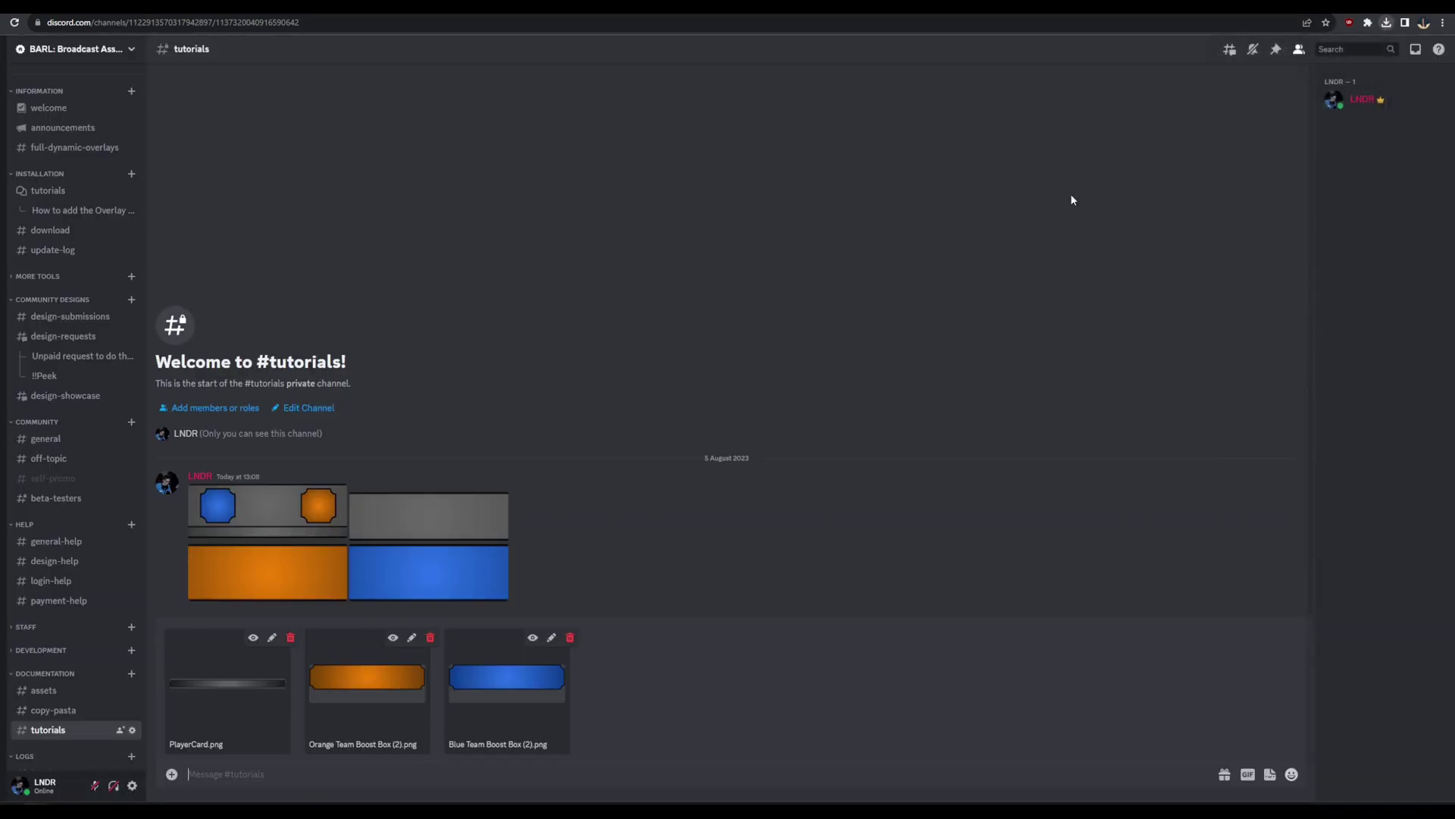
Remove the pending attachments and open the posted header image in full-size preview
left_click(570, 637)
left_click(429, 636)
left_click(291, 639)
left_click(265, 651)
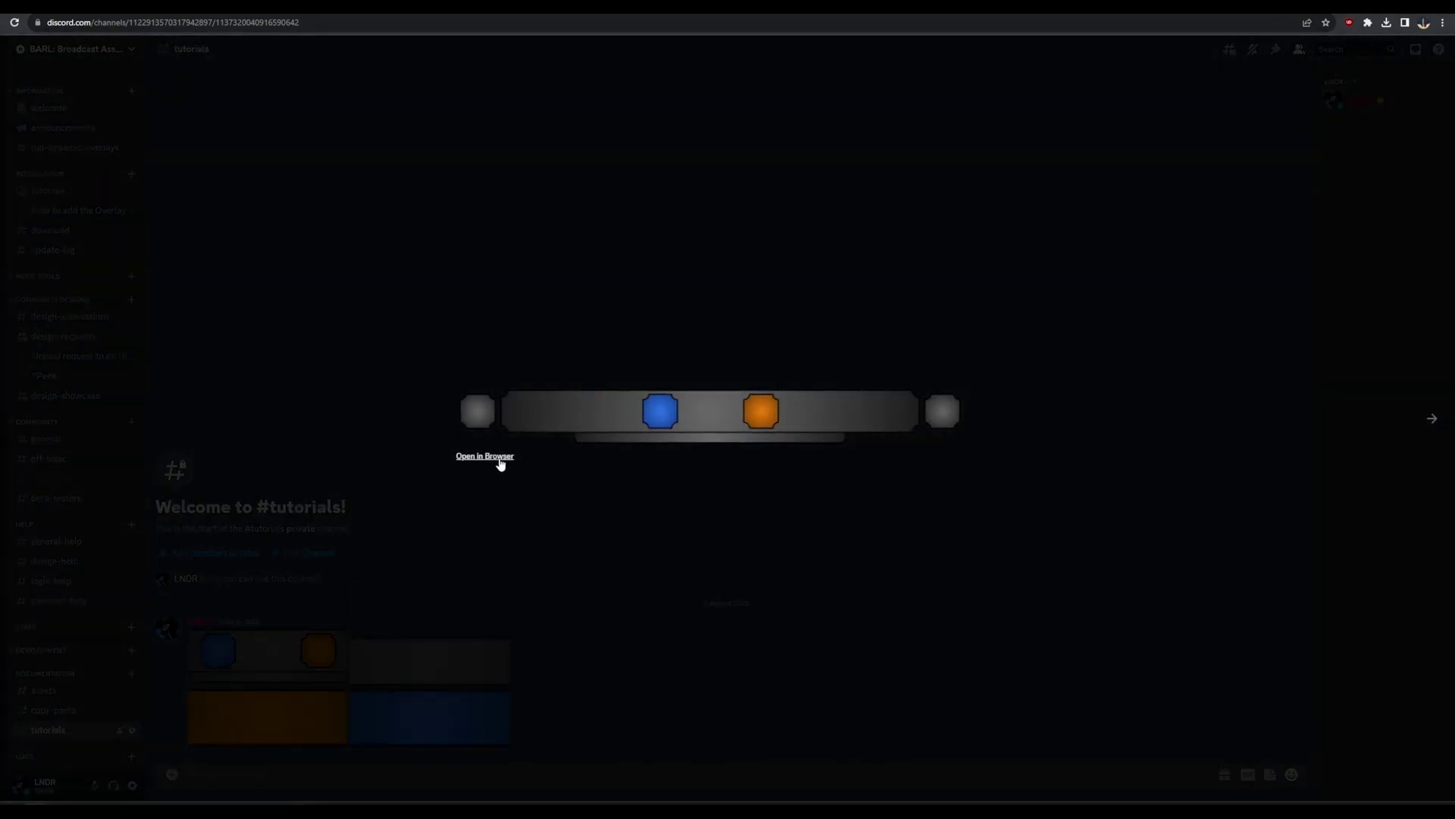
Open Header_3.png in the browser, copy its URL, and close the tab
left_click(476, 456)
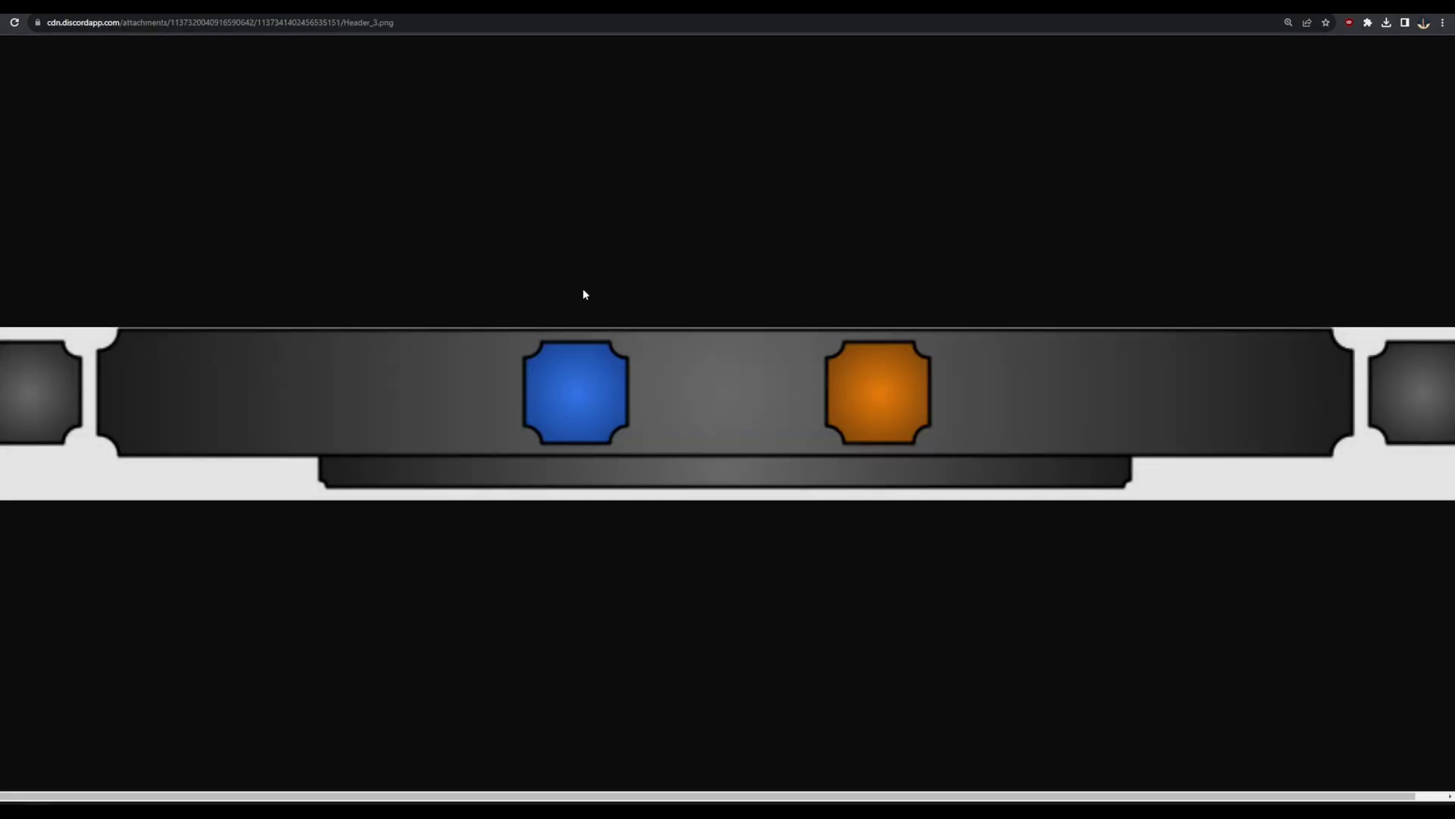
left_click(34, 22)
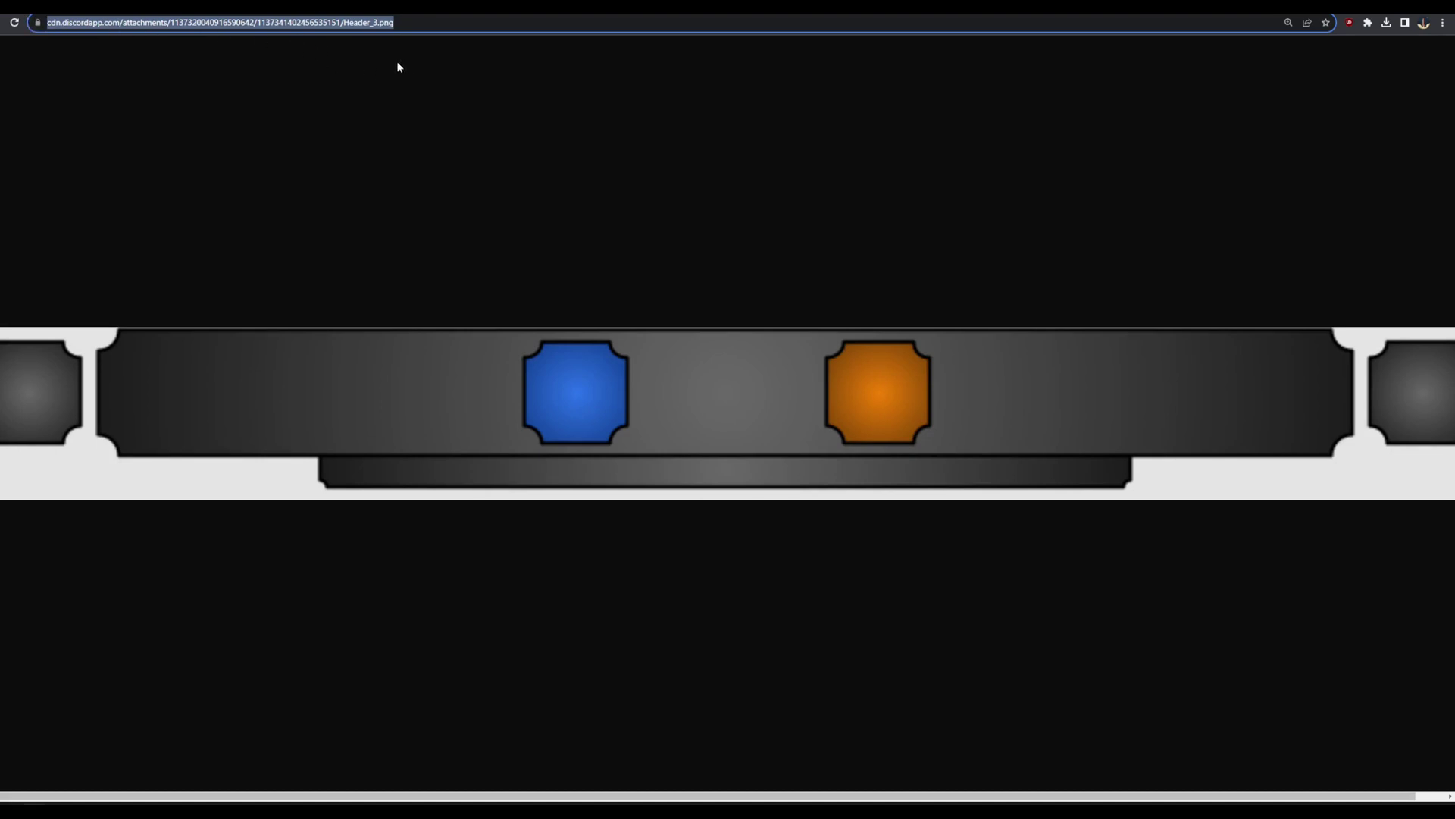
key("ctrl+w")
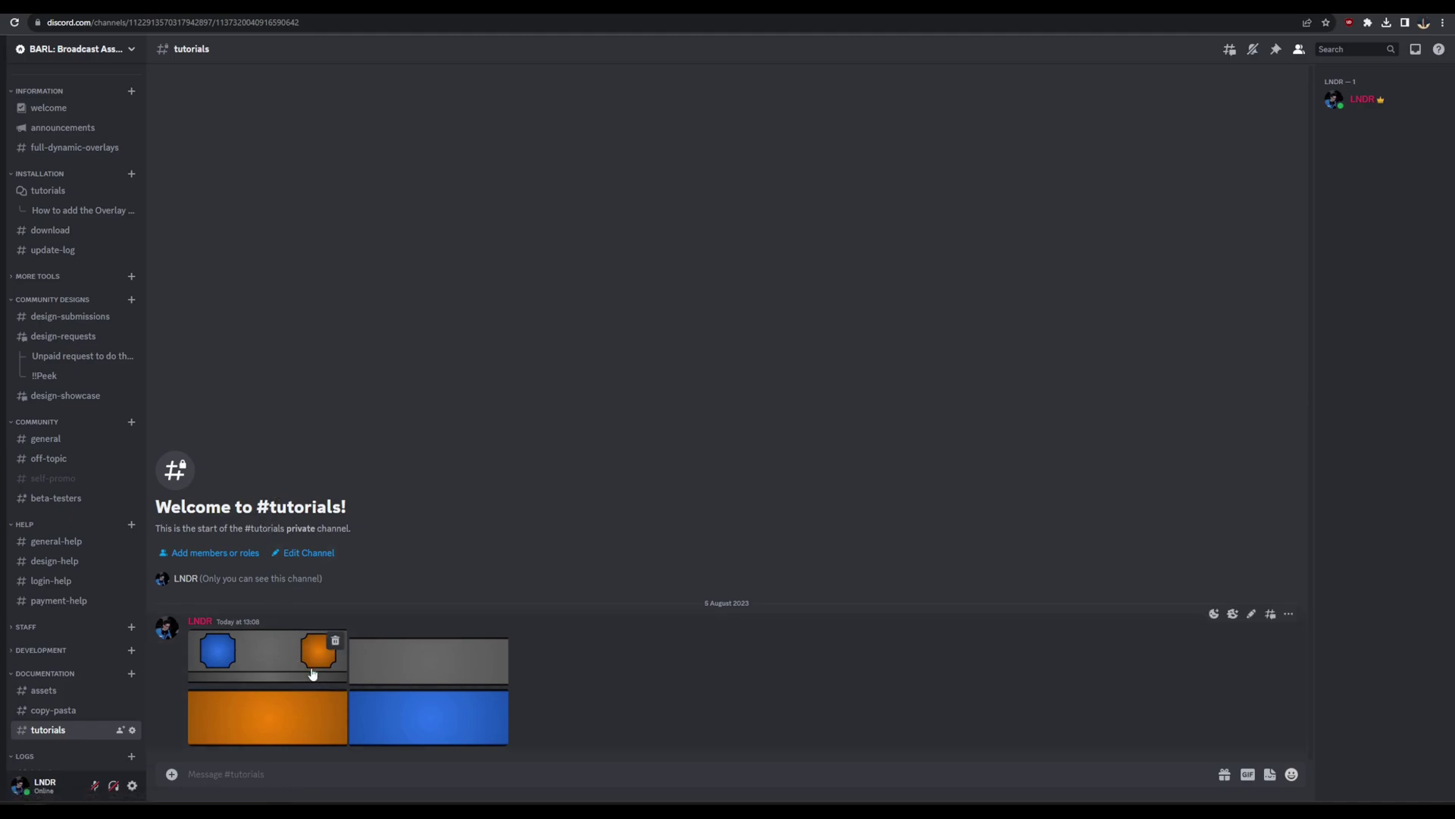
In #design-help, check the pinned messages and download Design_Template.json
left_click(63, 562)
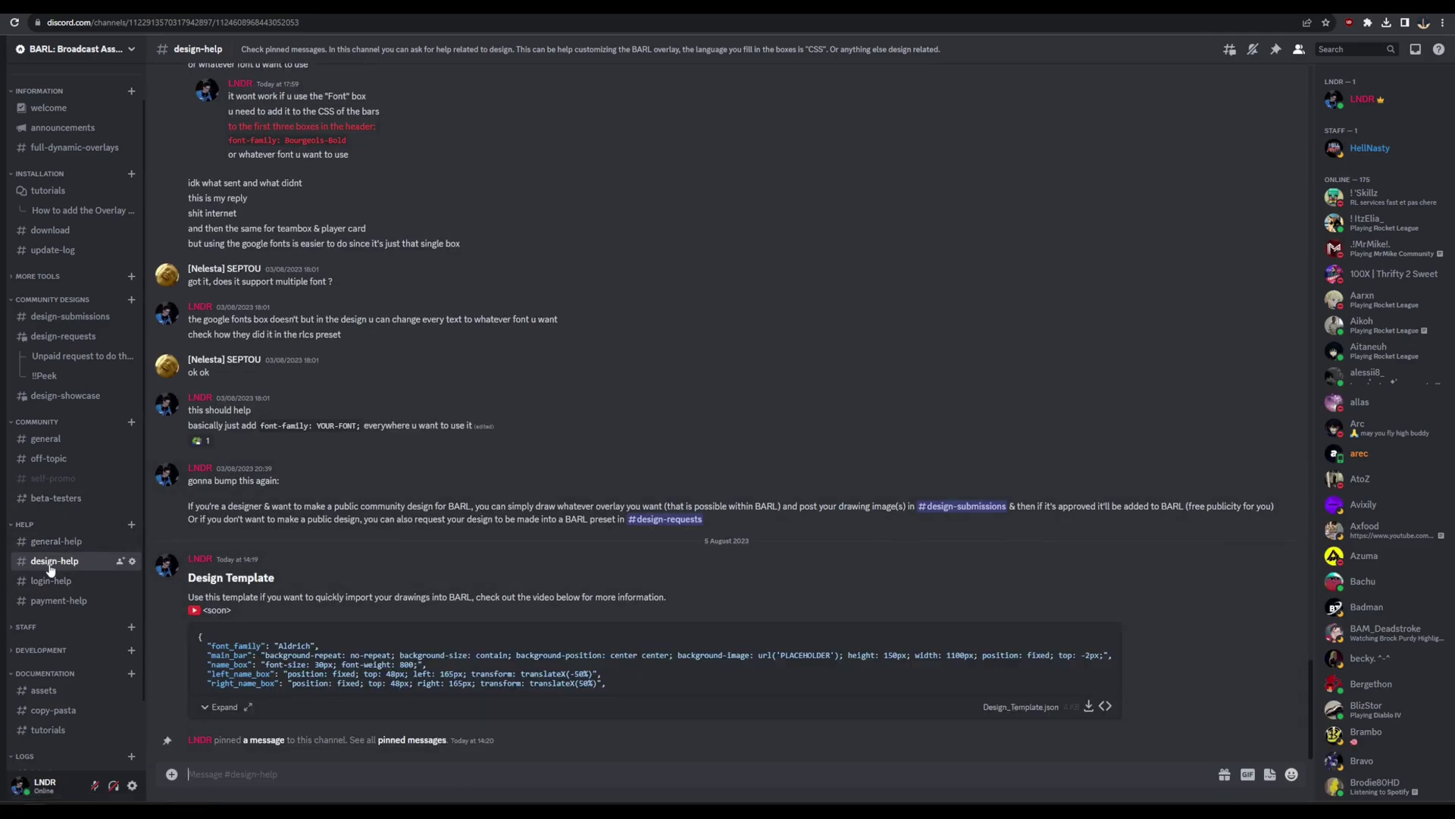
left_click(1276, 50)
left_click(932, 684)
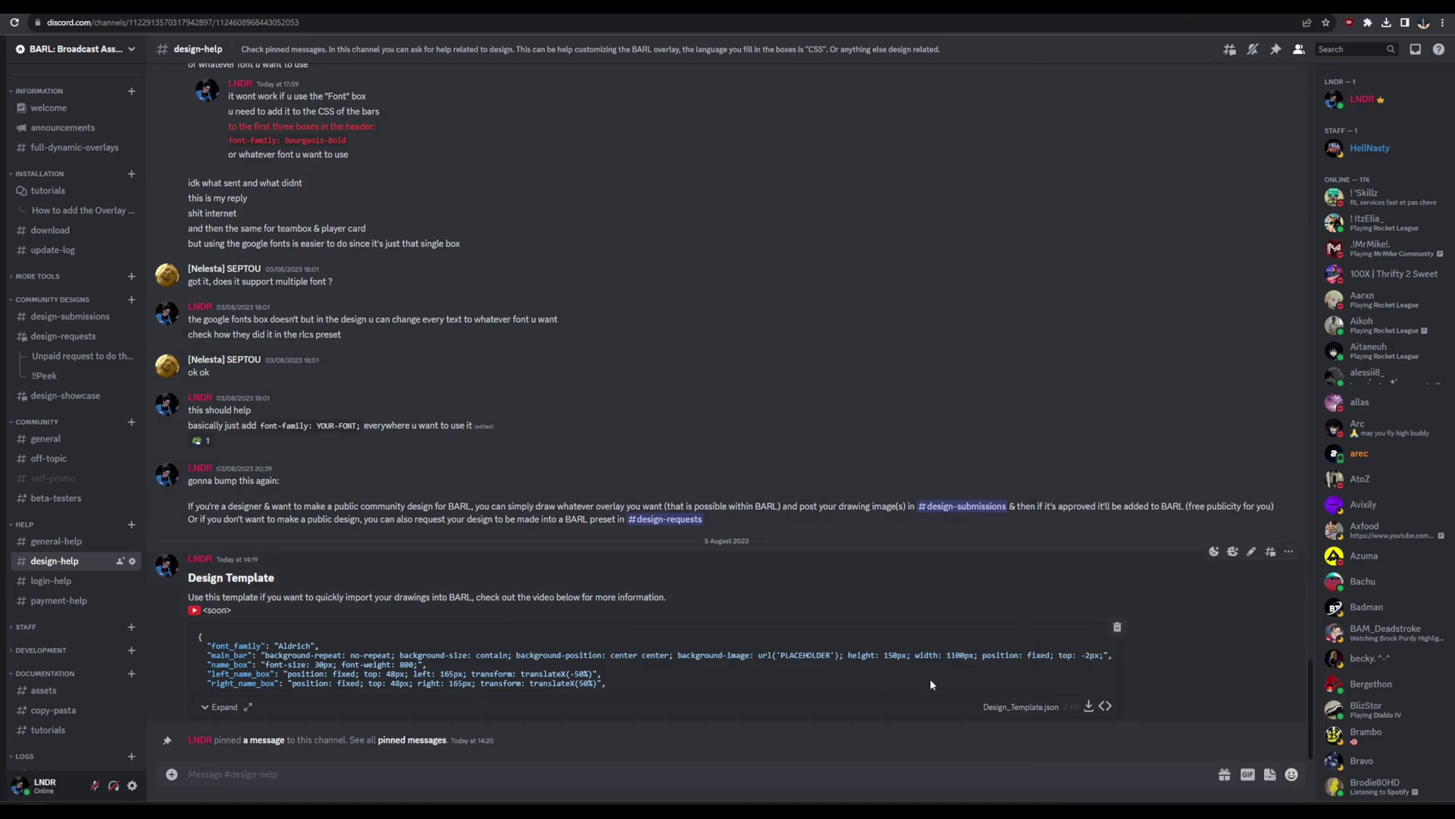
left_click(1089, 706)
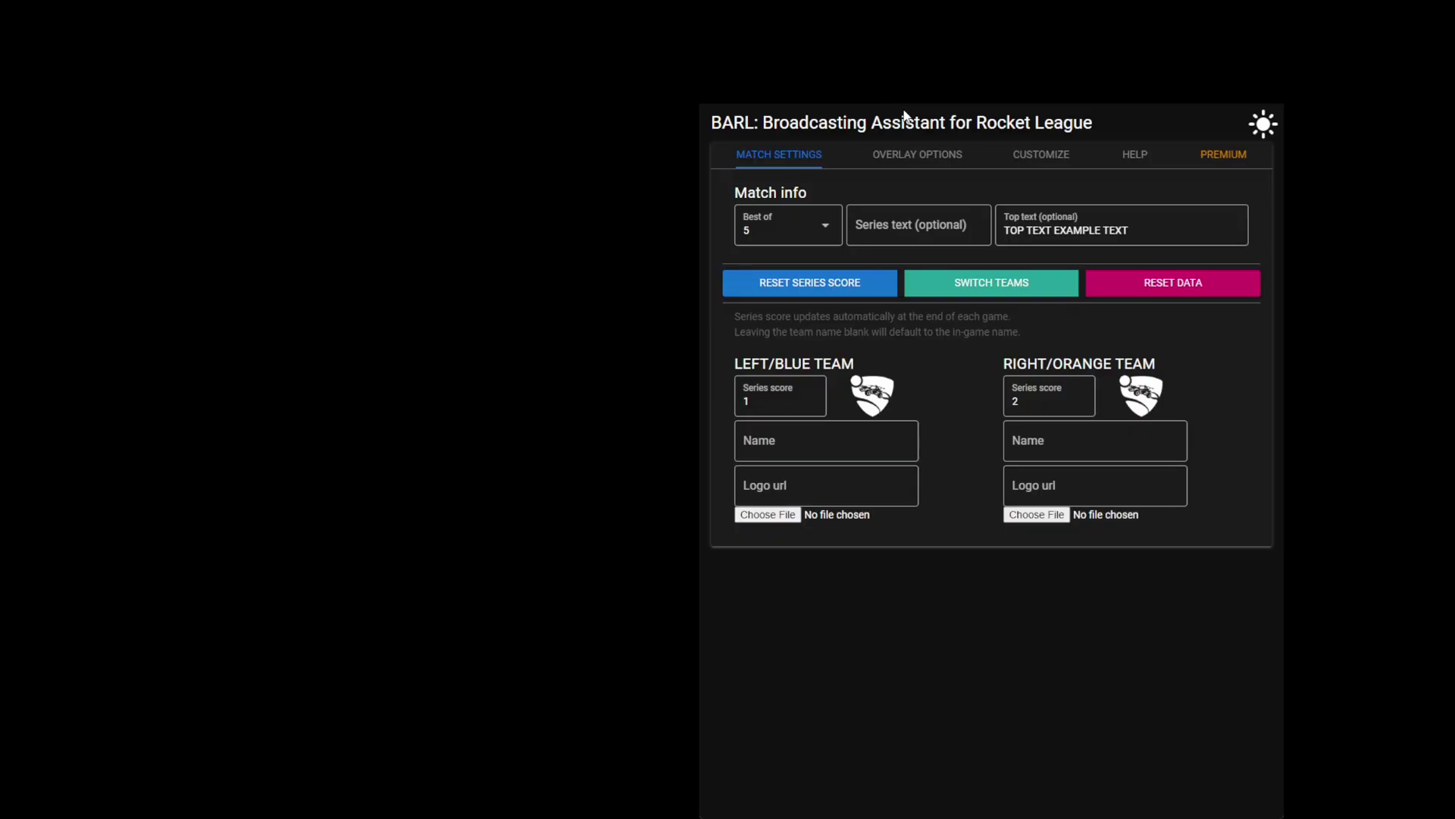
Open Preset 3 for editing from the CUSTOMIZE presets page
left_click(1027, 153)
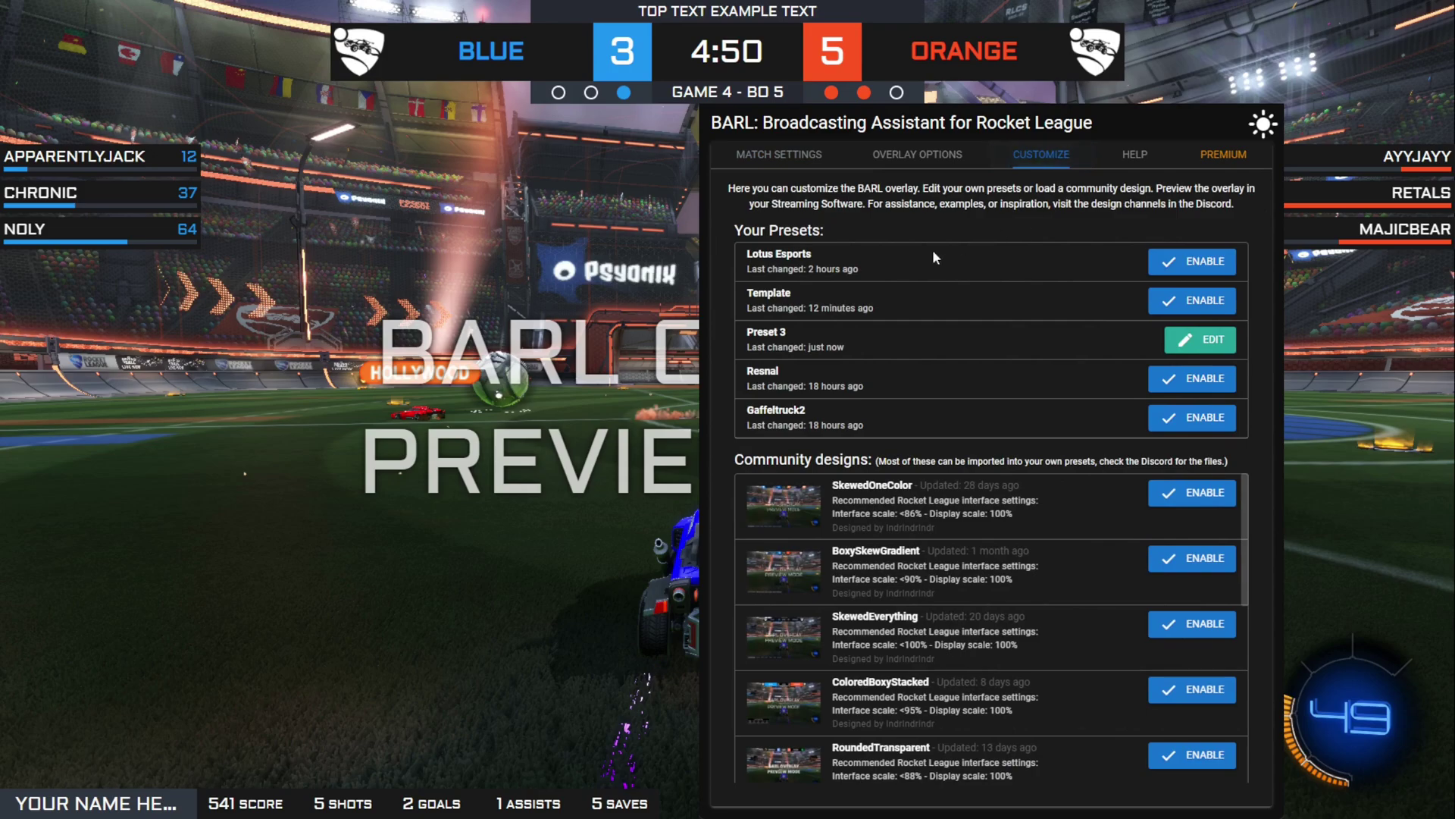
left_click(1195, 345)
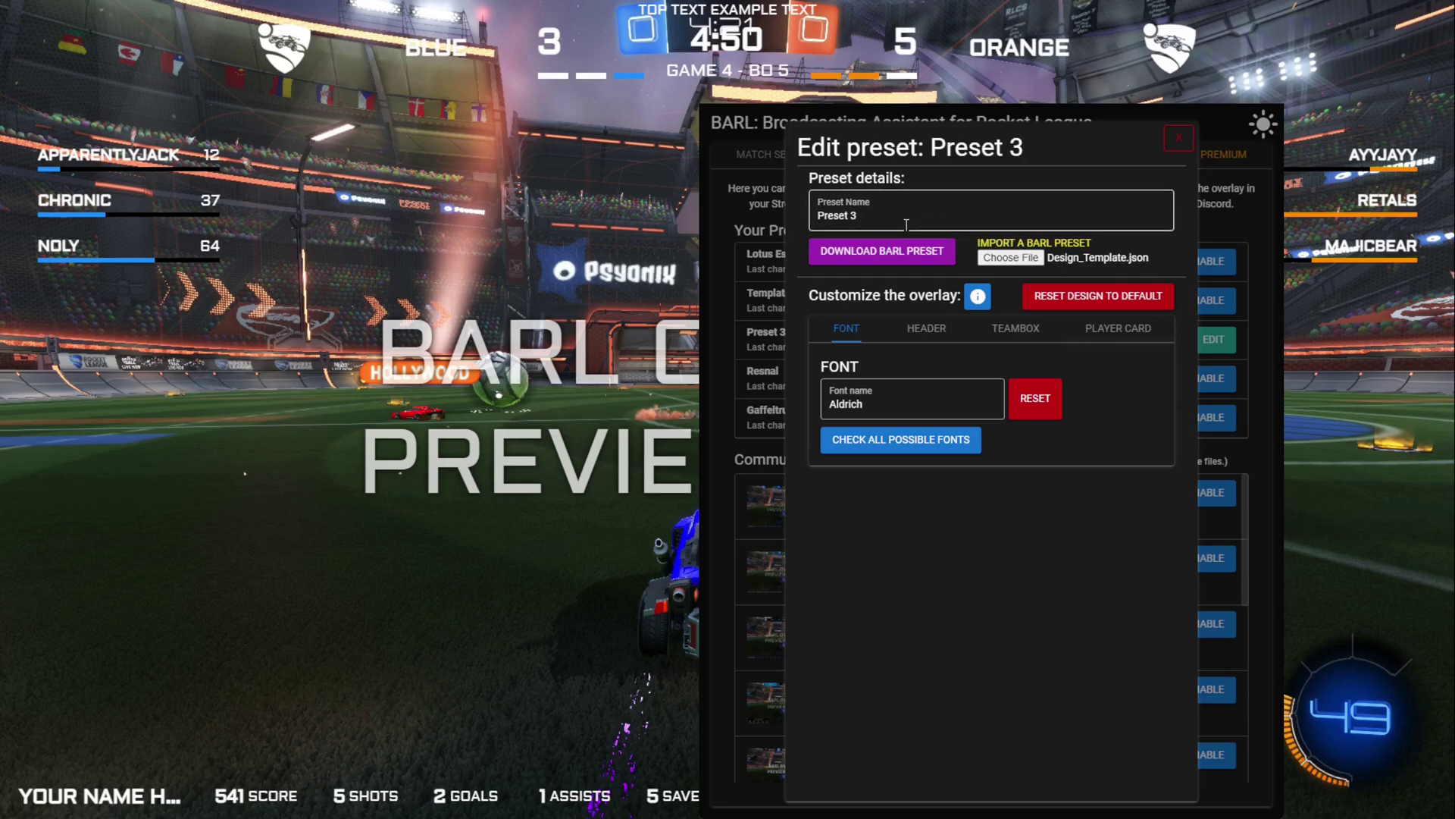
Rename the preset to 'Demo' and expand the HEADER tab's Main settings
left_click_drag(906, 224, 780, 220)
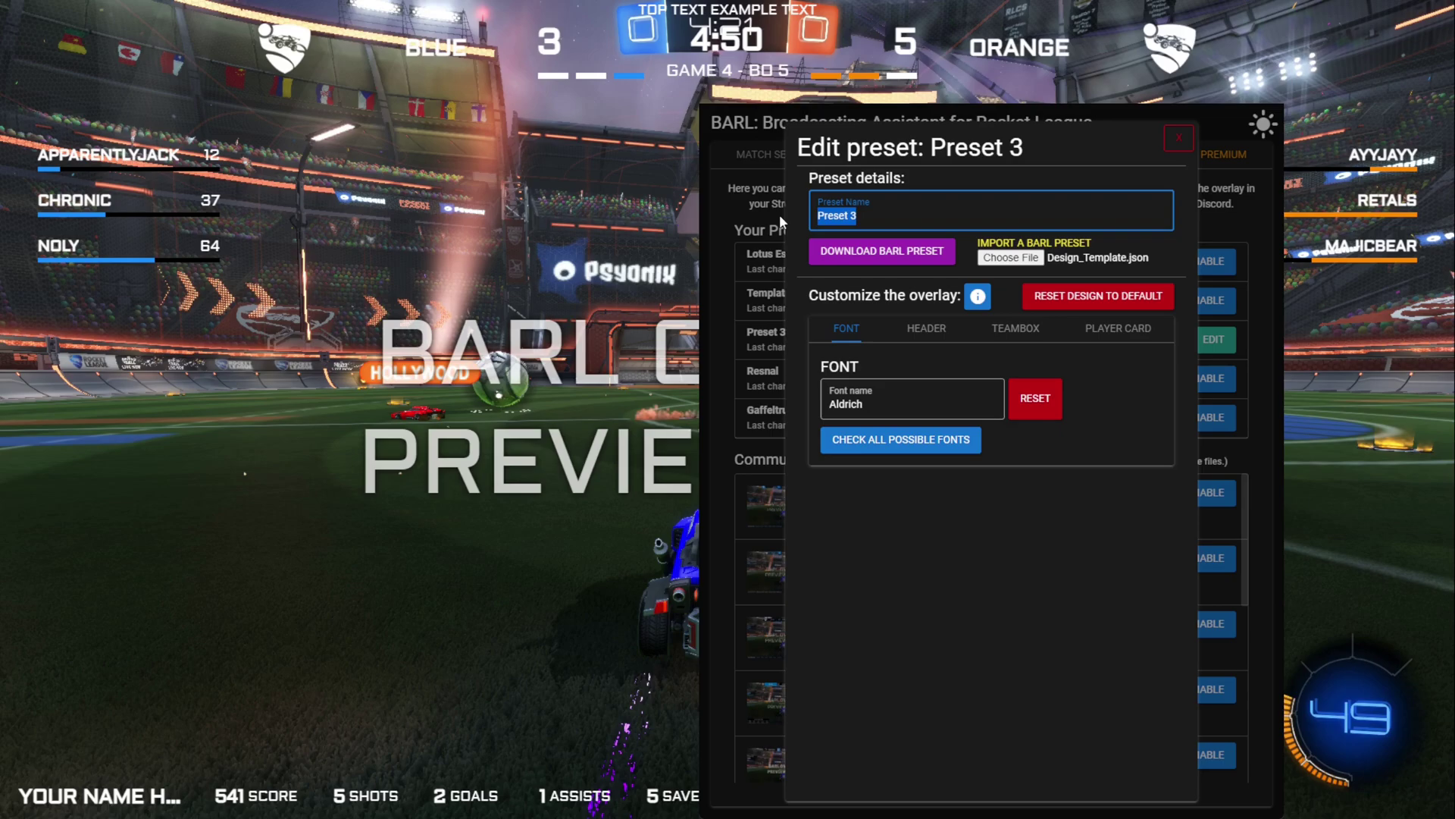
type("Demo")
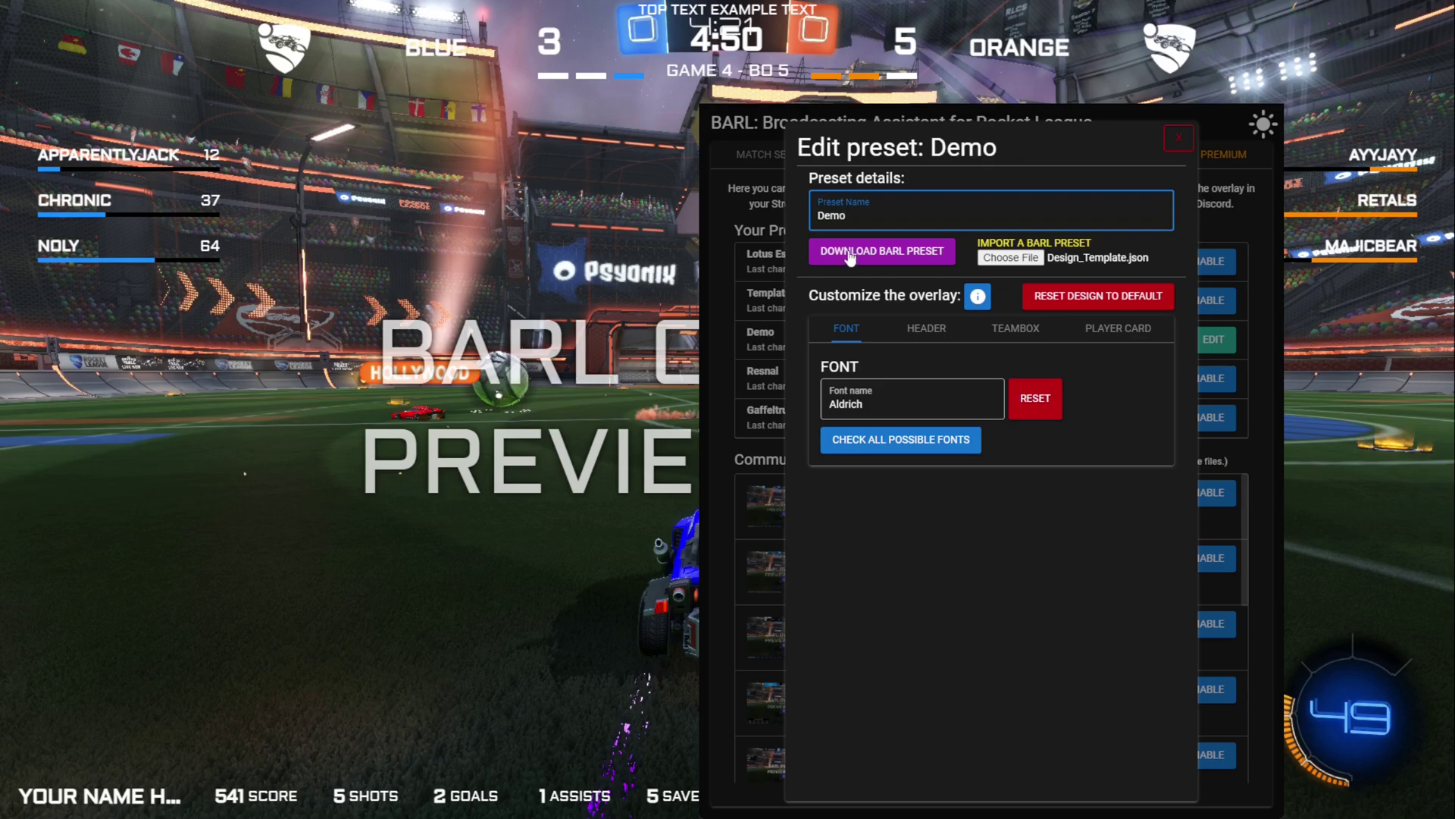
left_click(923, 340)
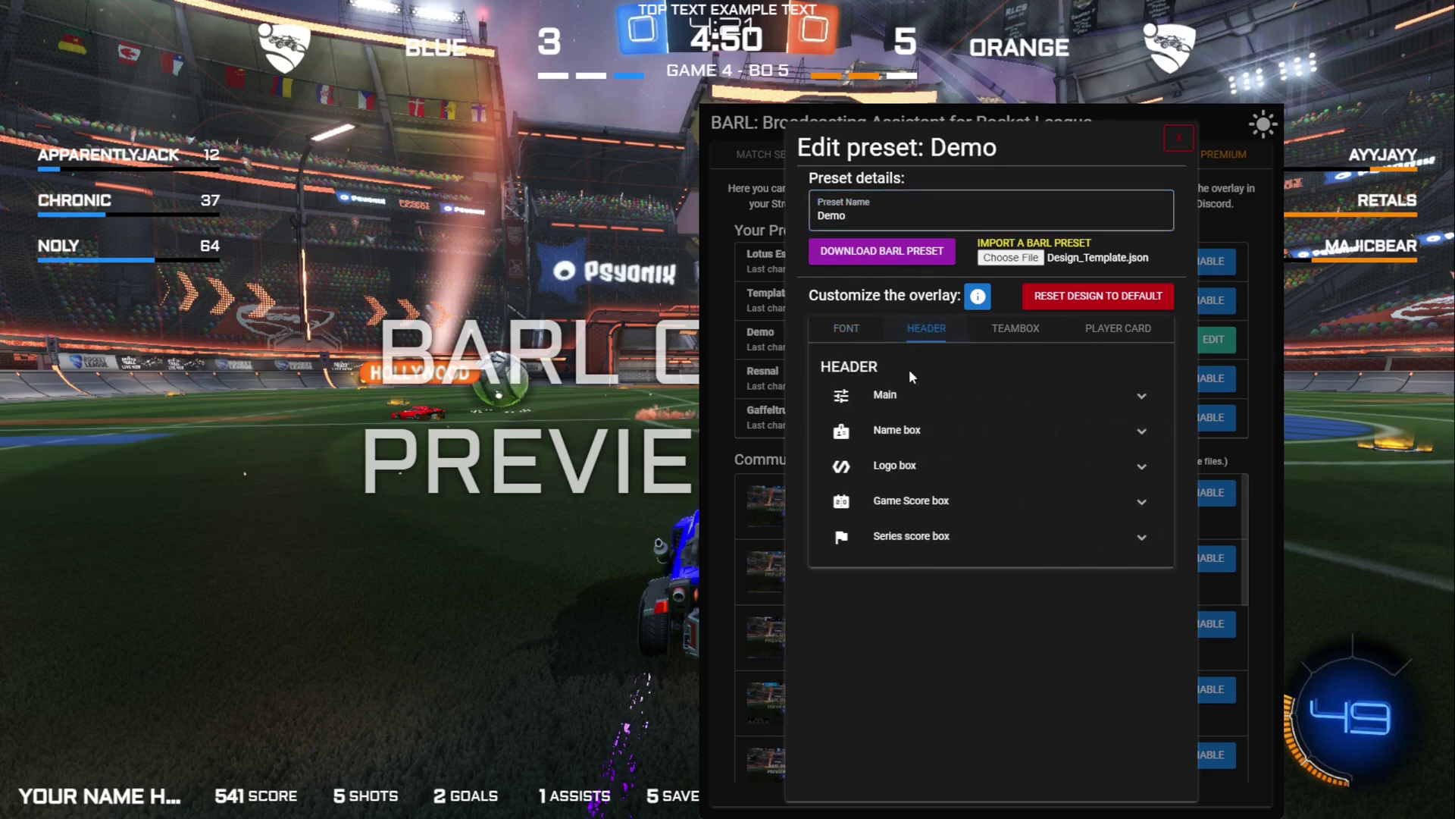
left_click(915, 402)
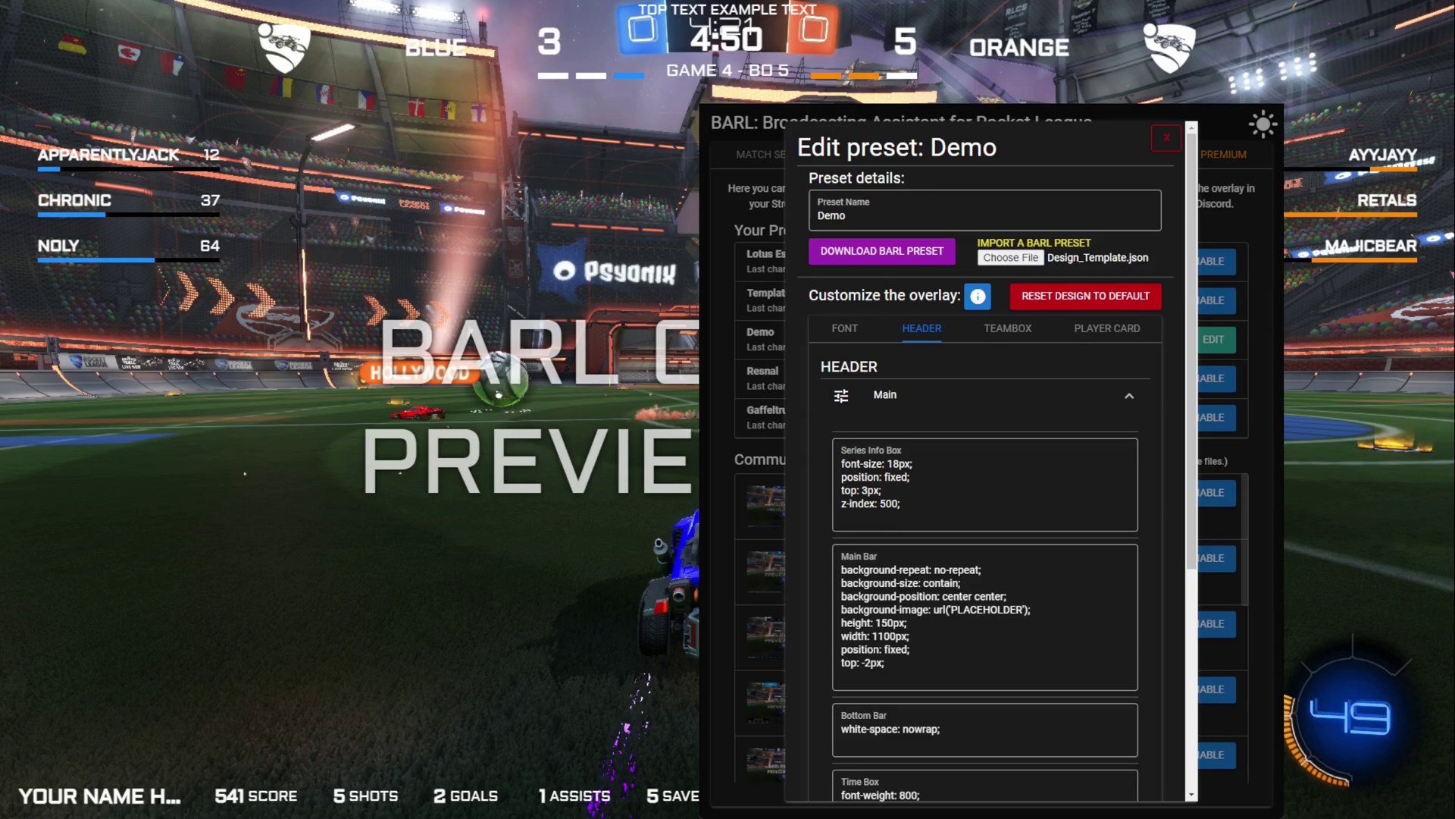
Replace PLACEHOLDER in the Main Bar background-image with the copied Header_3.png URL
double_click(977, 611)
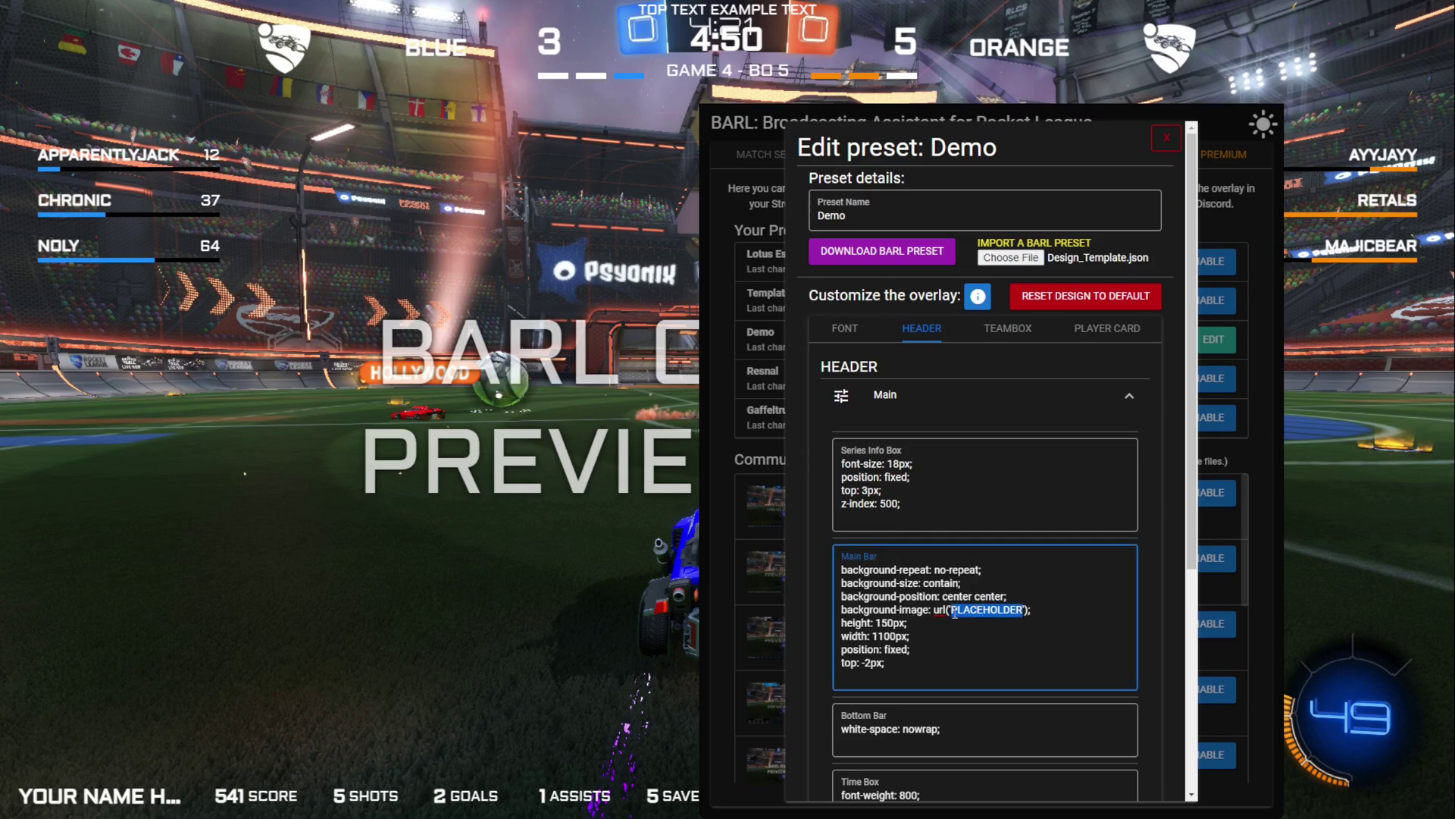
key("ctrl+v")
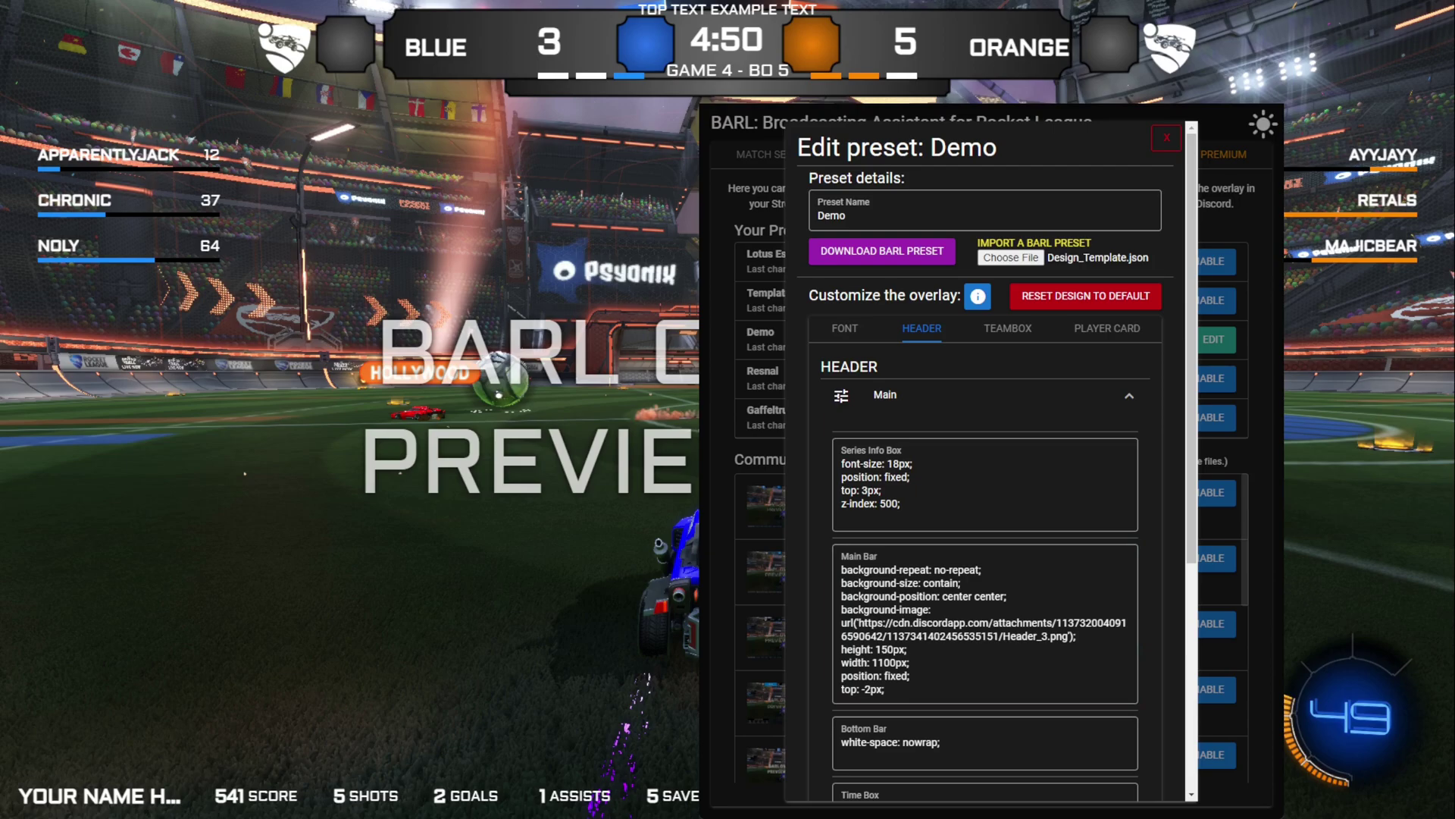
left_click(1070, 636)
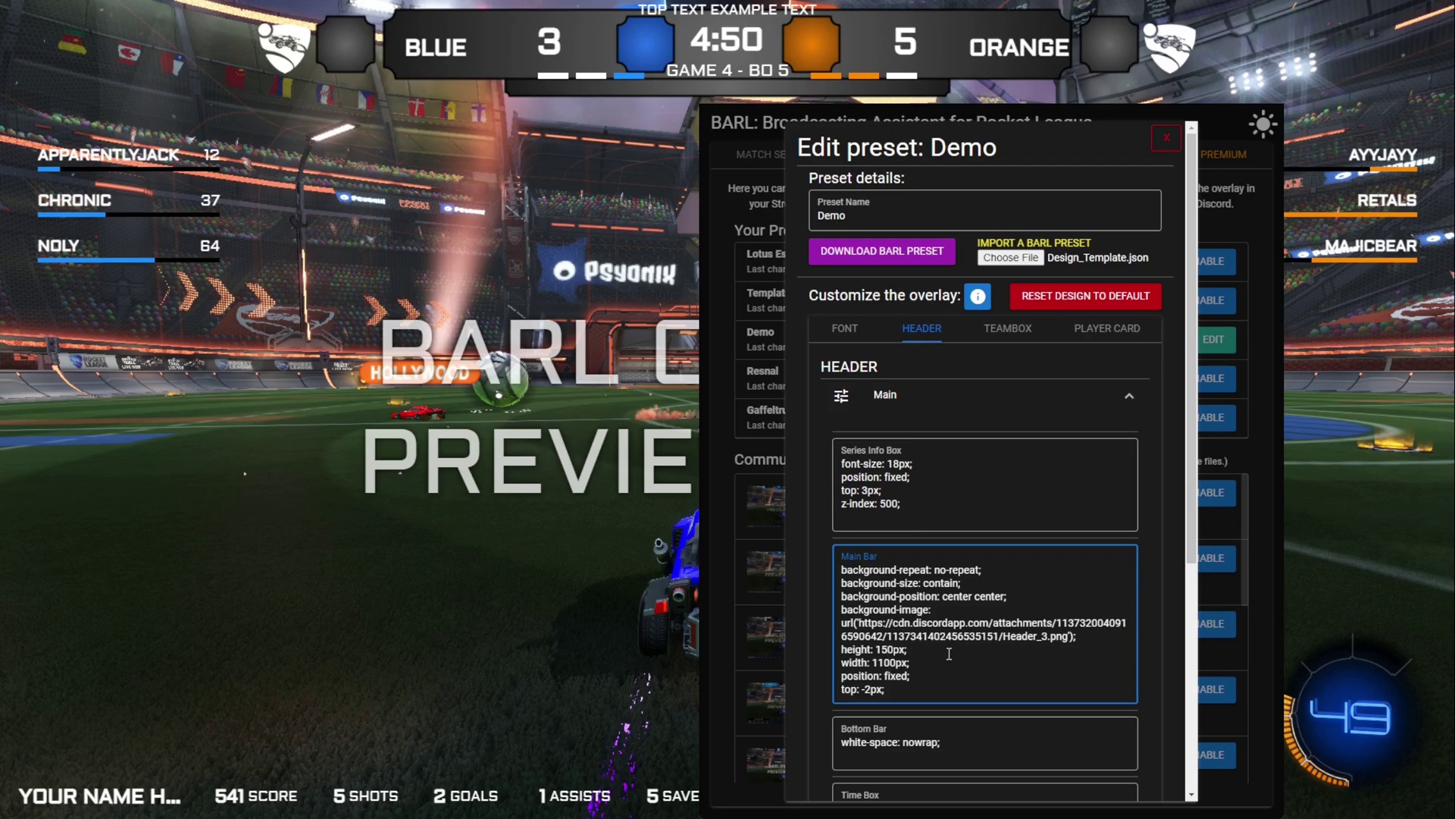
left_click_drag(910, 664, 841, 649)
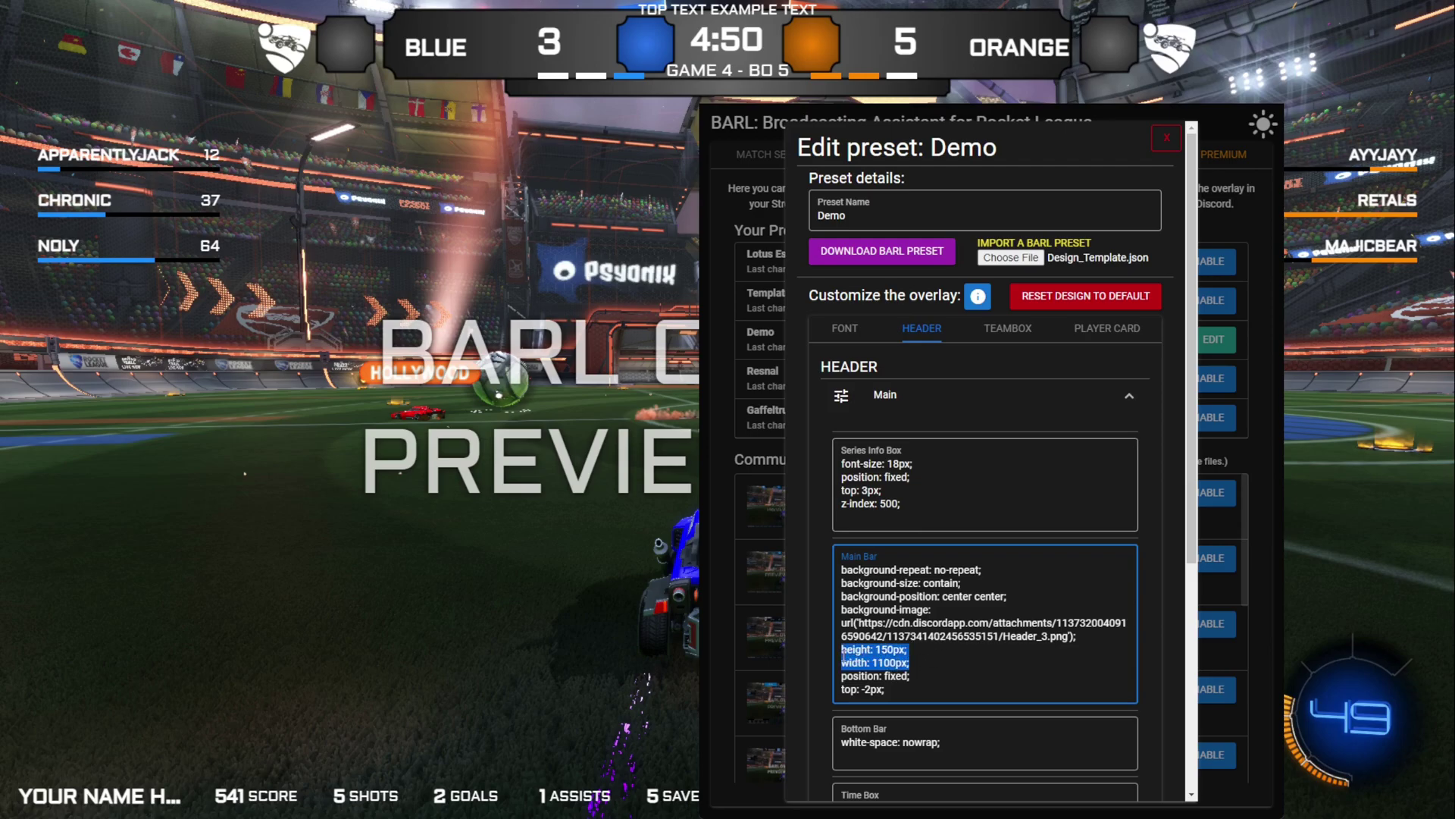
Set the Main Bar height to 140px and width to 1200px
left_click(888, 652)
key("BackSpace")
type("7")
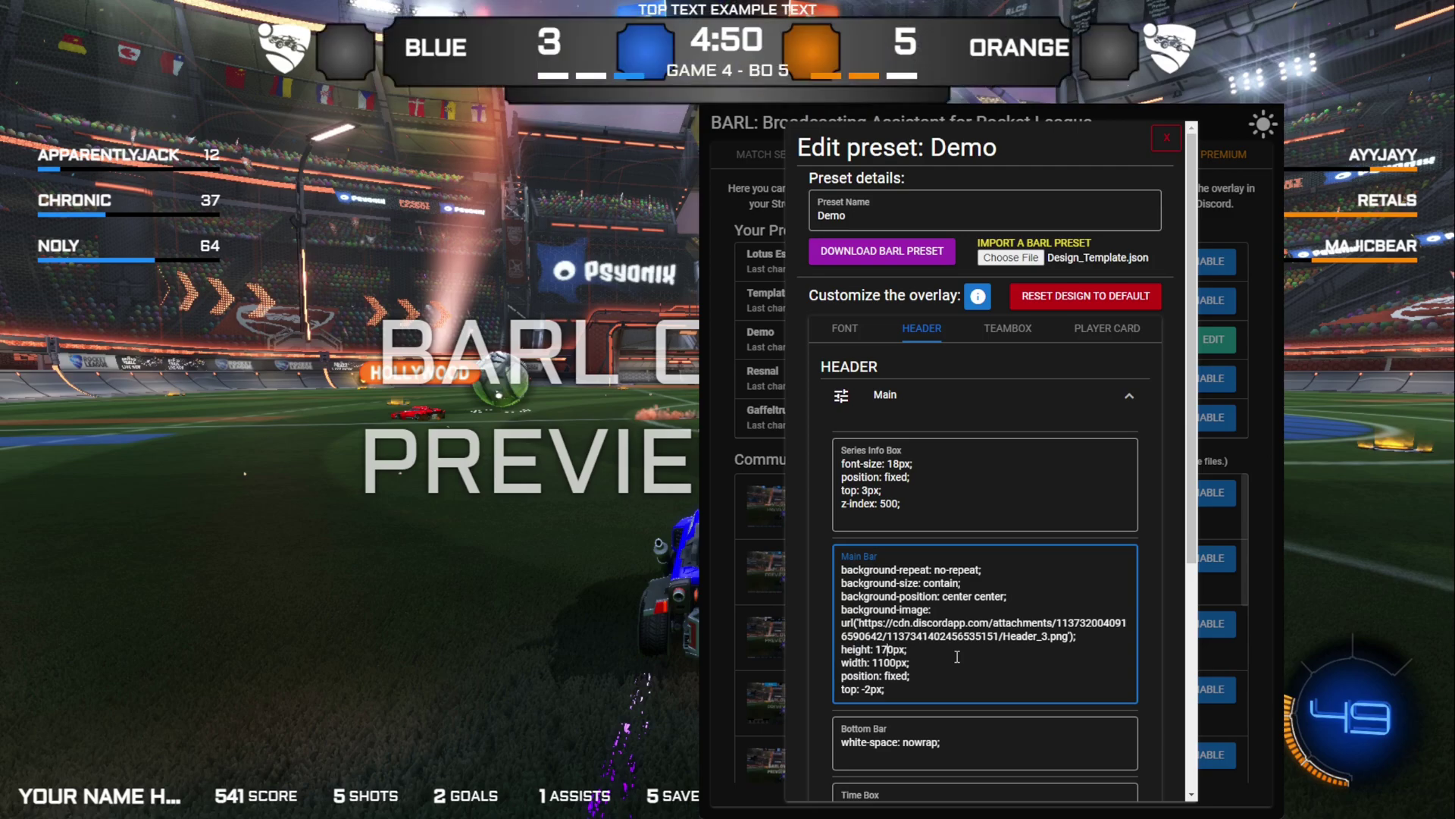
key("BackSpace")
type("4")
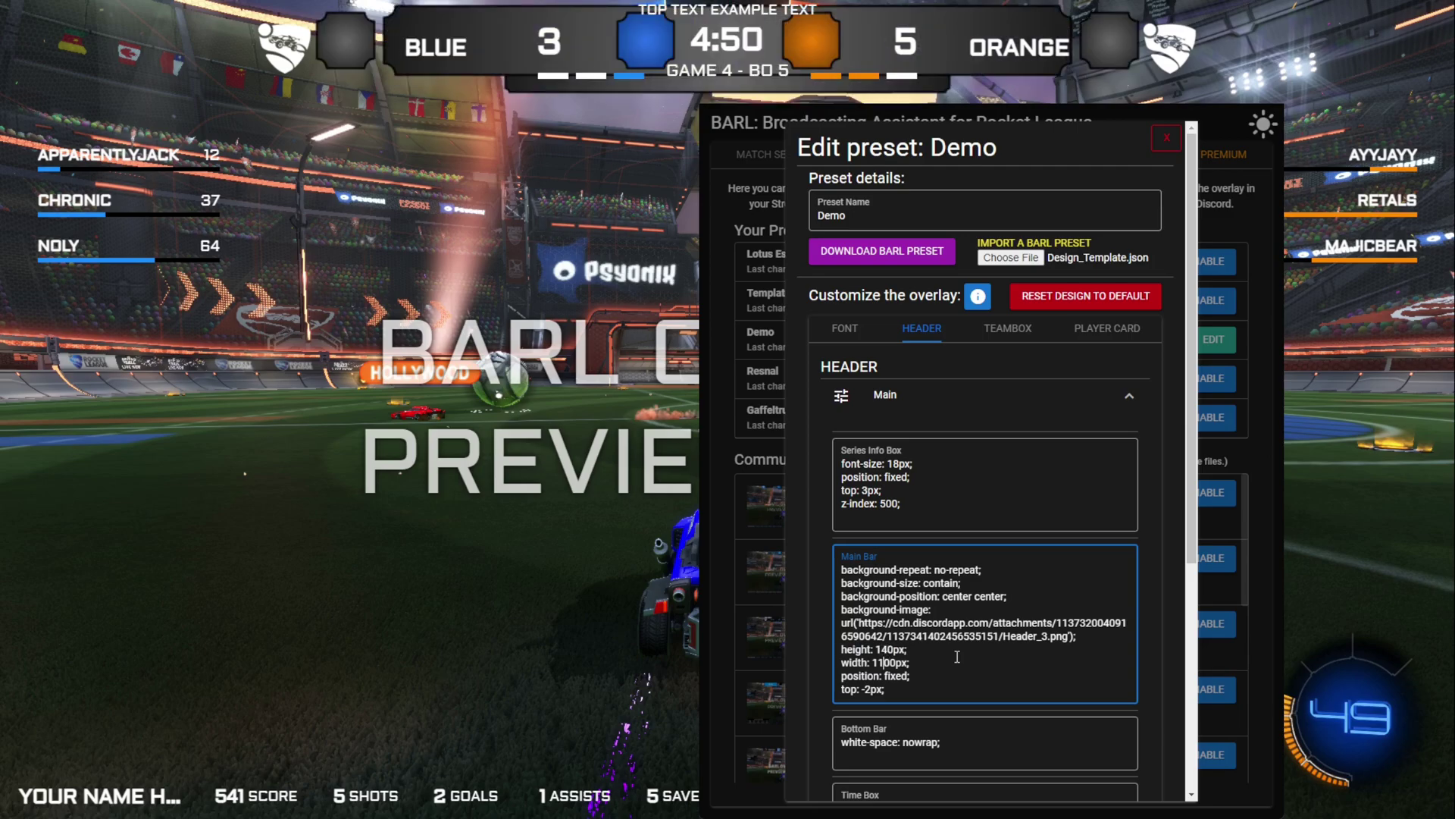
key("Down")
key("BackSpace")
type("0")
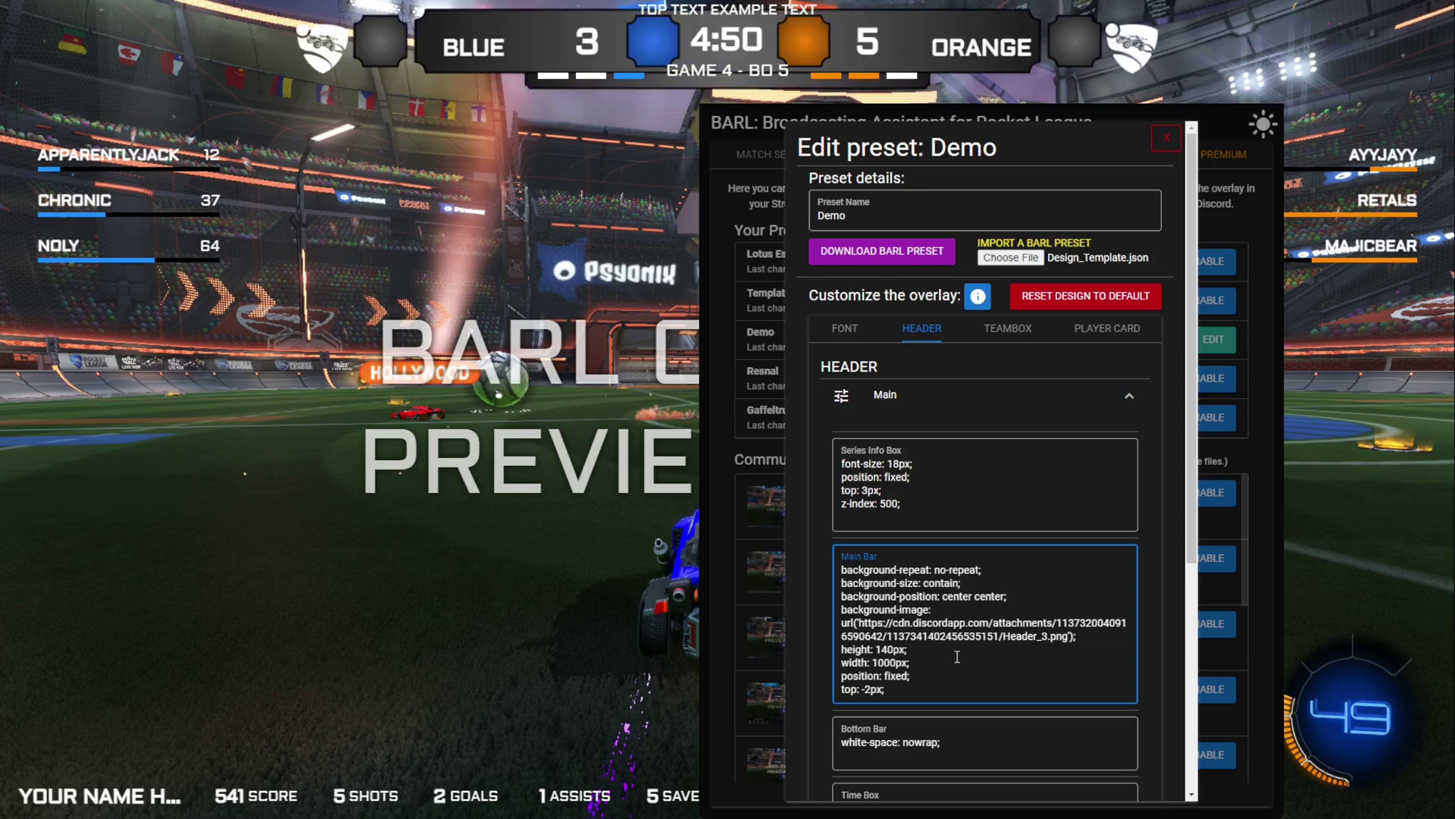
key("BackSpace")
type("2")
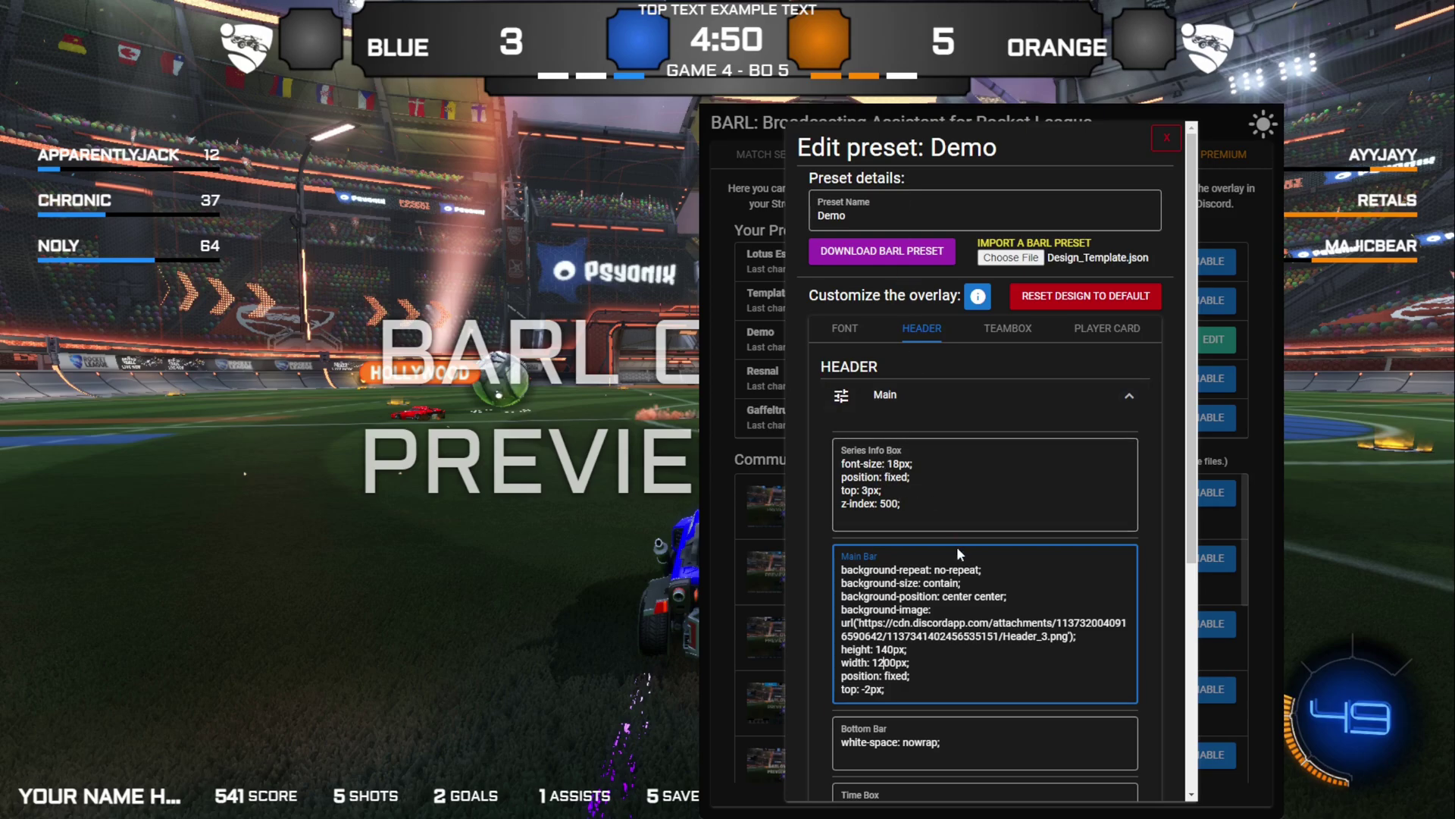
scroll(943, 563, "down", 2)
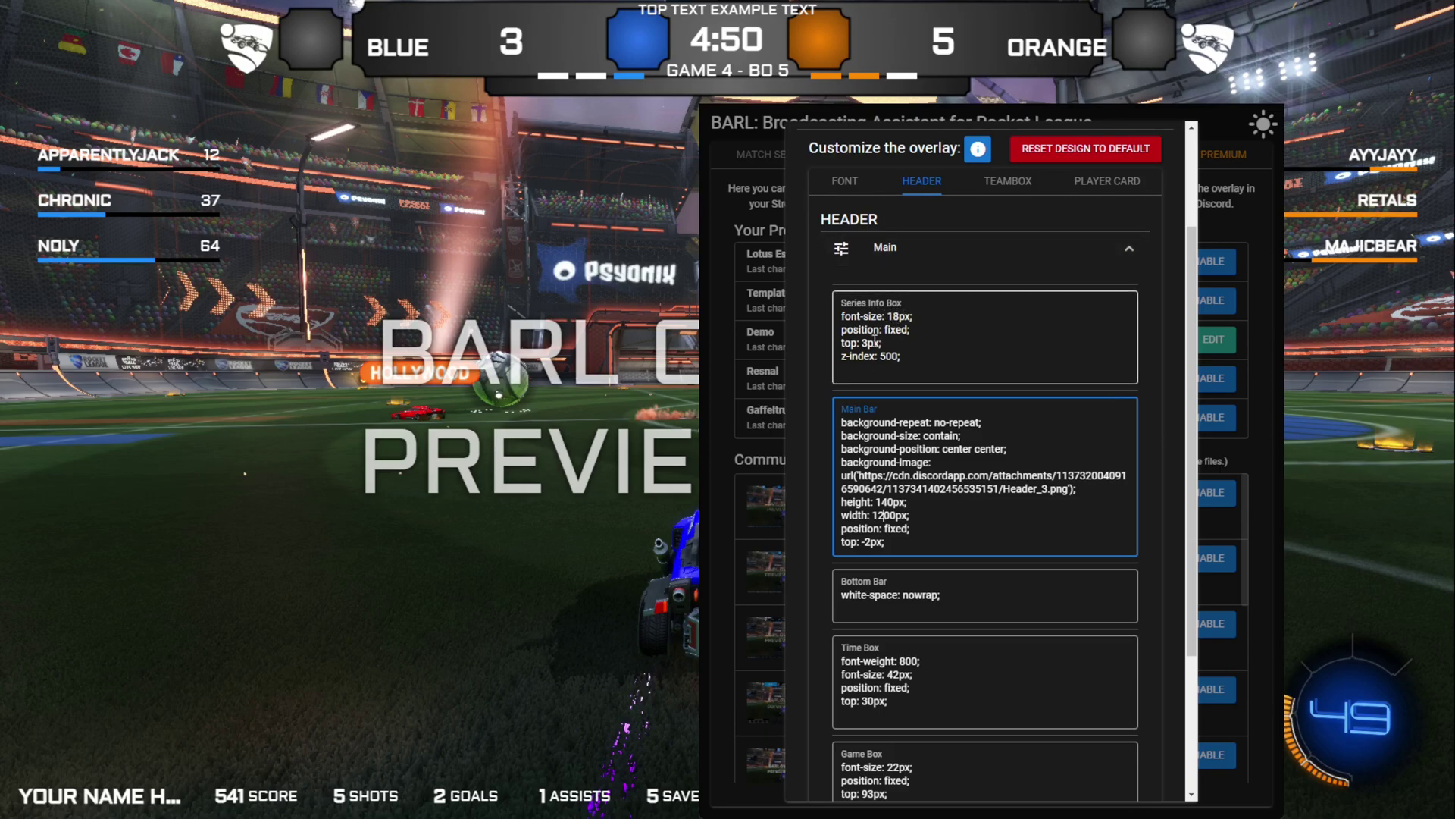
Set the Series Info Box font size to 14px and top to 5px
left_click(899, 316)
key("BackSpace")
type("4")
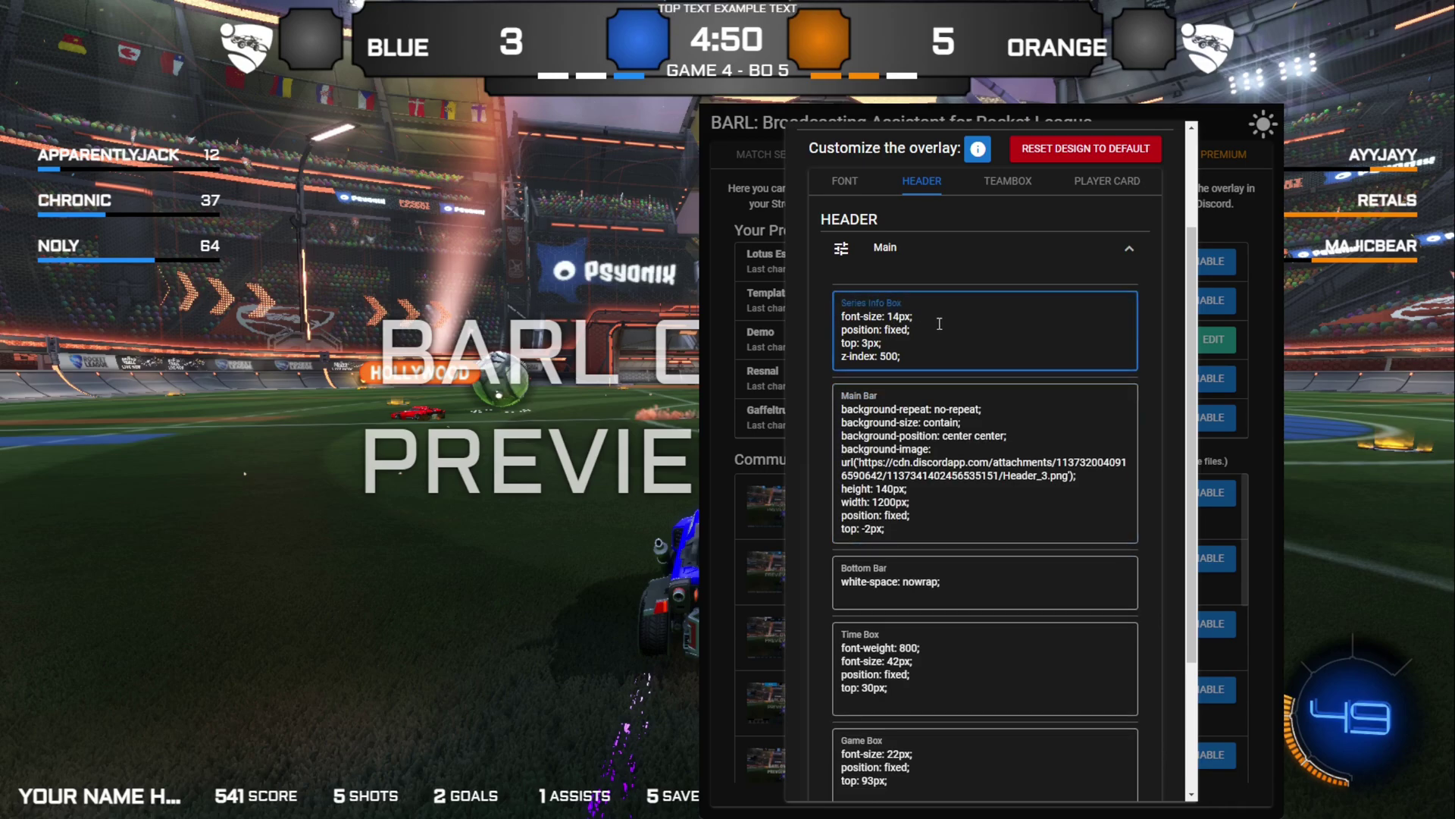
key("Delete")
type("5")
Reduce the Time Box font size to 40px
scroll(916, 454, "down", 2)
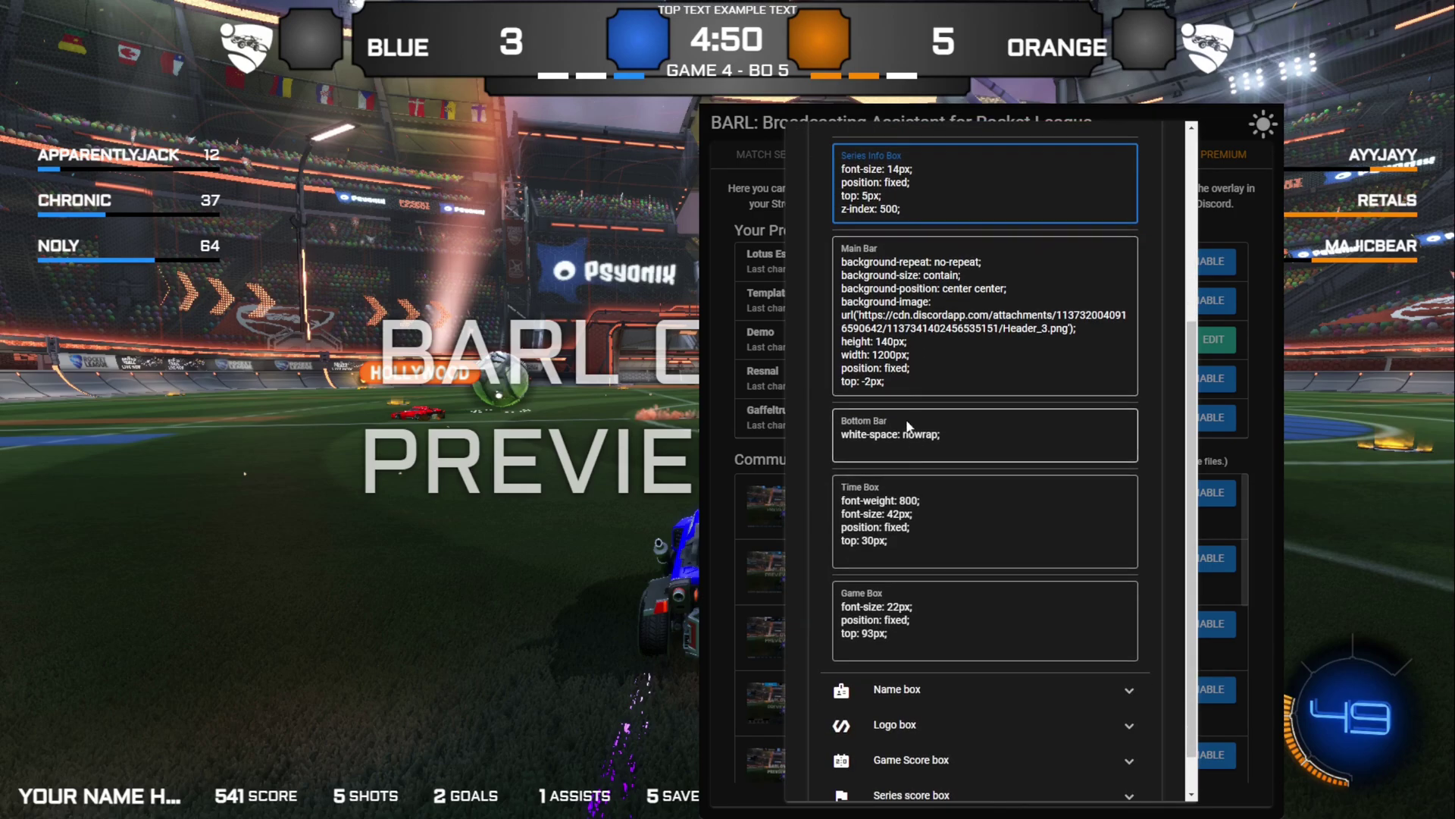
scroll(901, 394, "down", 1)
scroll(902, 379, "up", 3)
key("Tab")
key("Tab")
key("Tab")
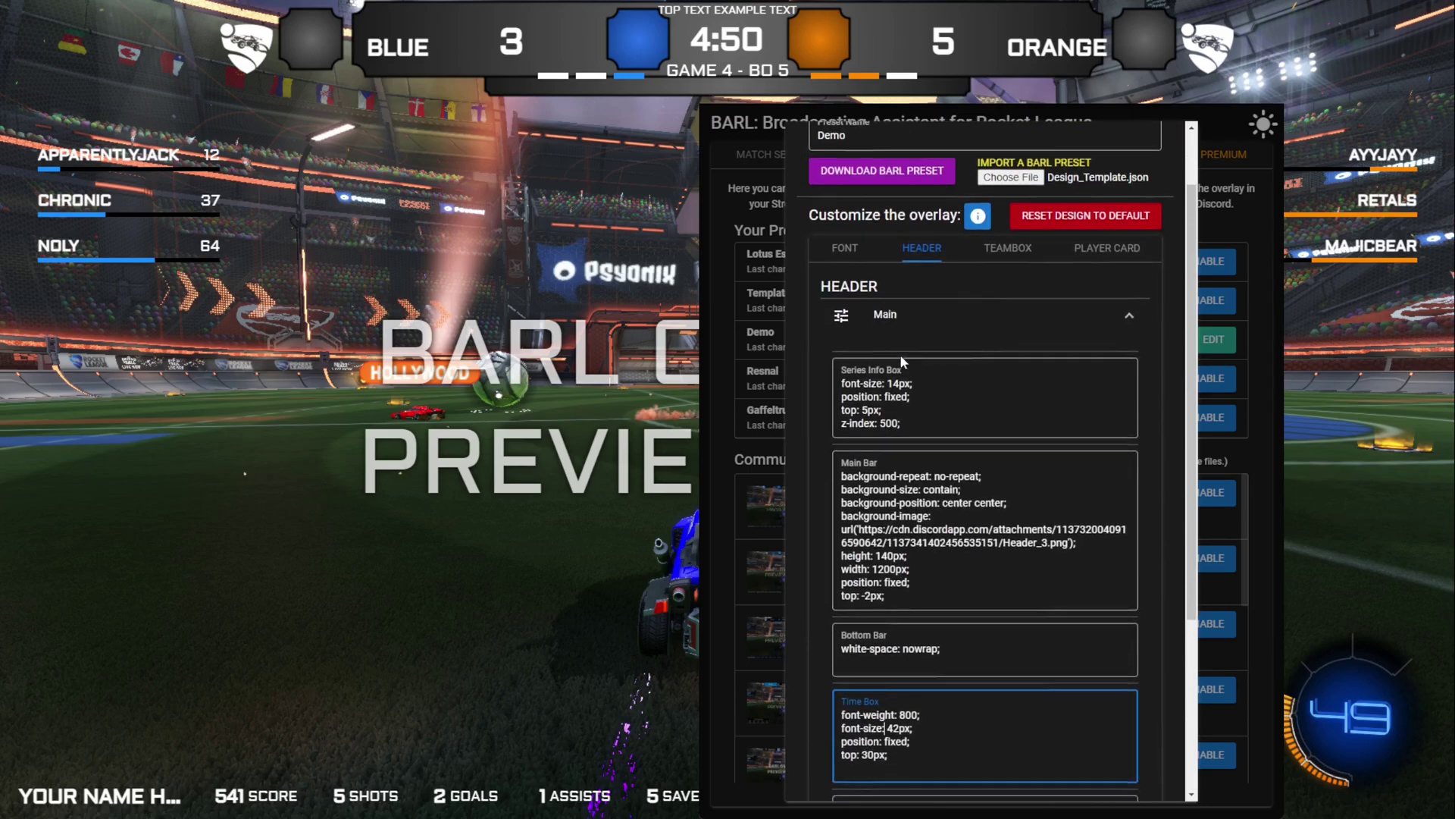
scroll(902, 363, "down", 3)
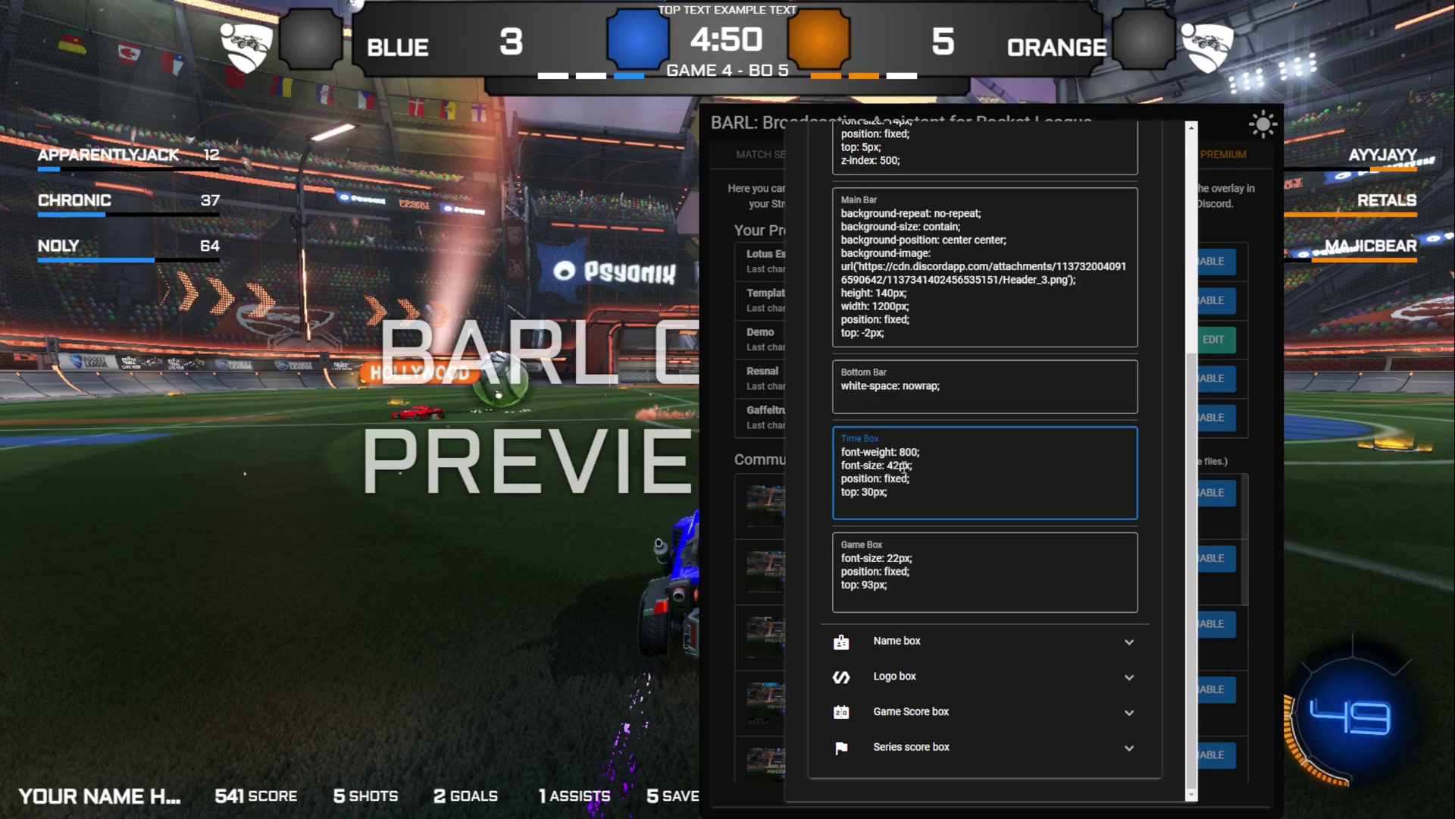
key("Delete")
type("0")
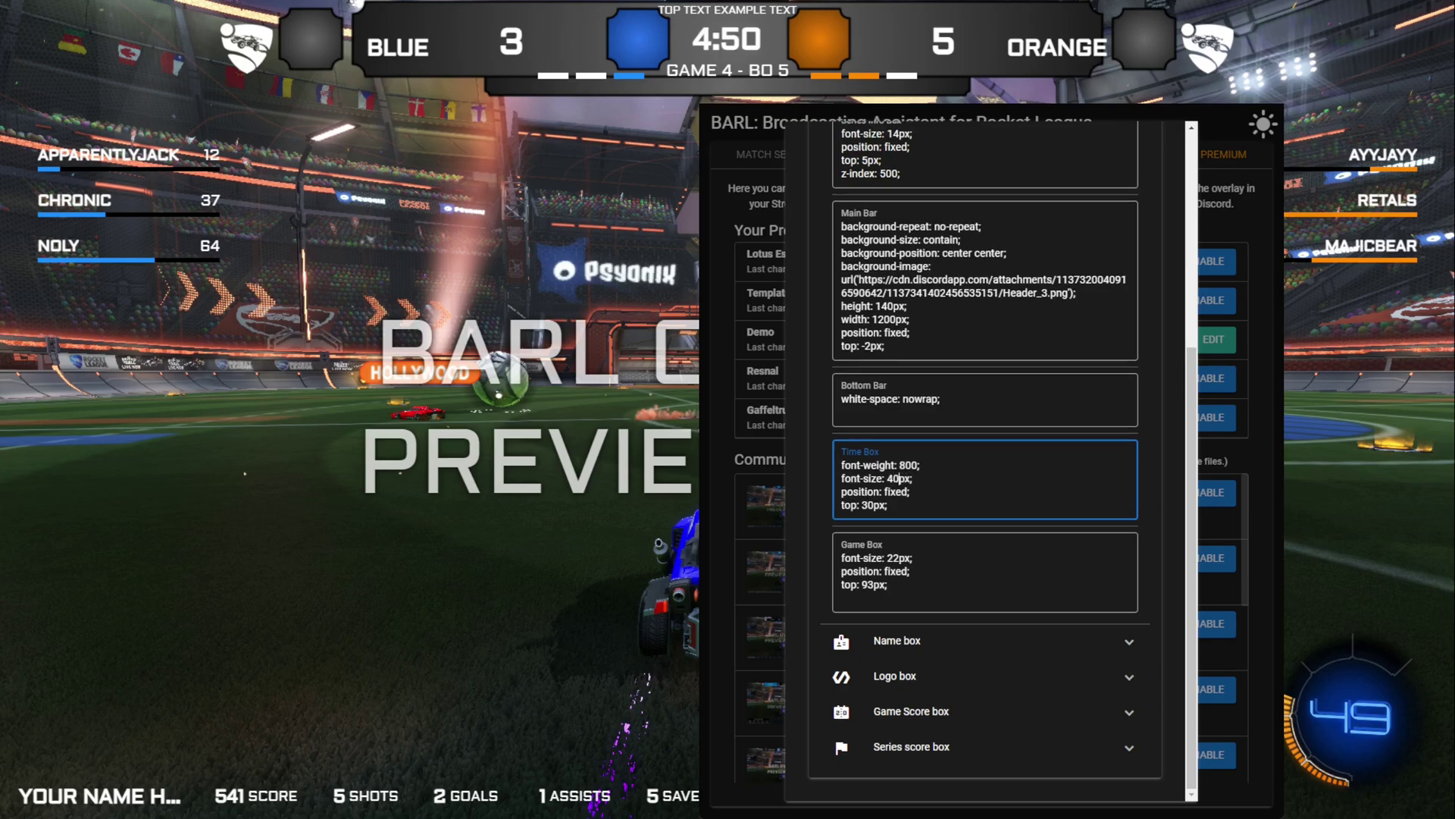
Move the Game Box to top 113px with a 20px font size
left_click(871, 582)
key("BackSpace")
key("BackSpace")
type("100")
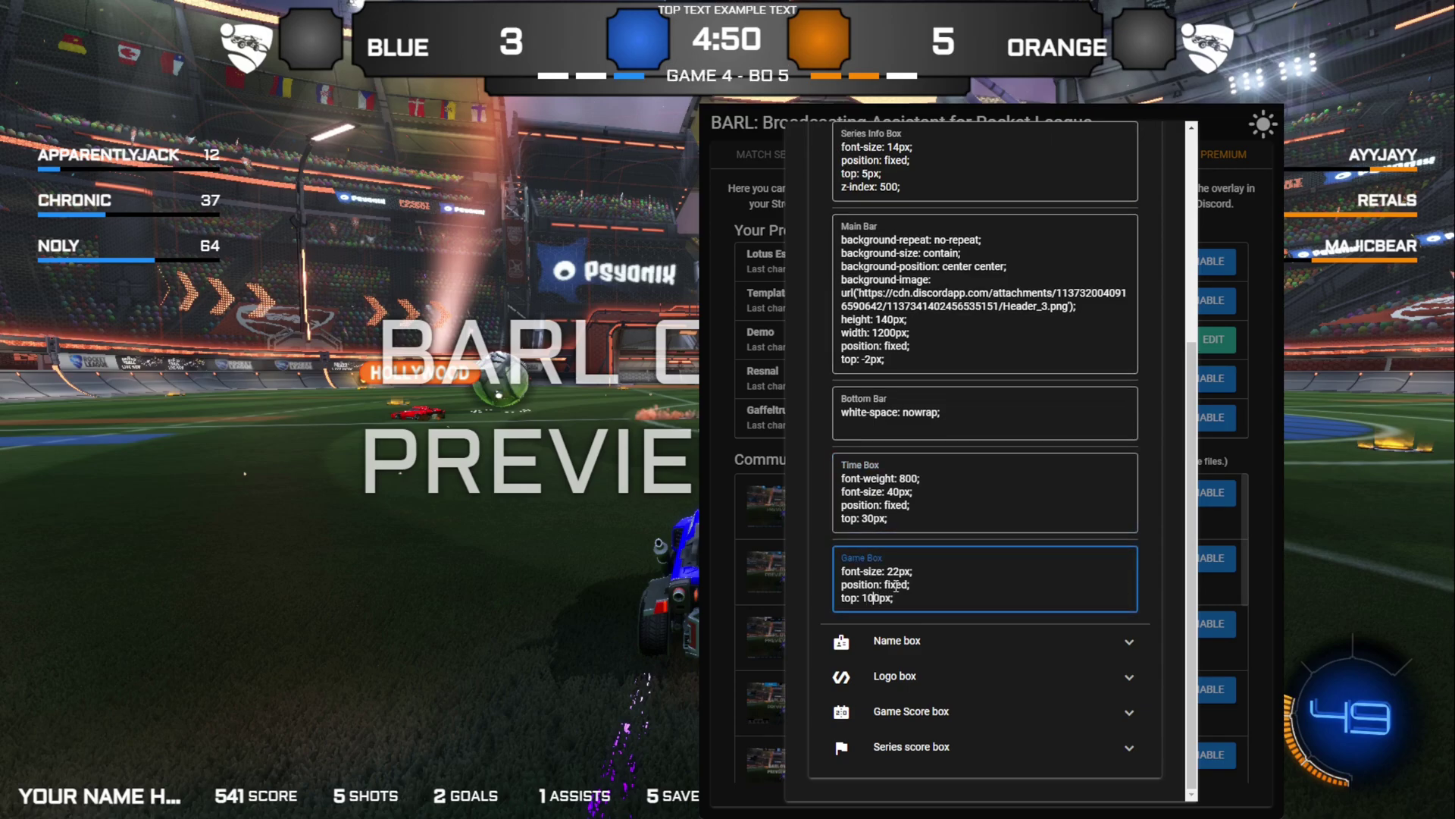
key("BackSpace")
key("BackSpace")
type("10")
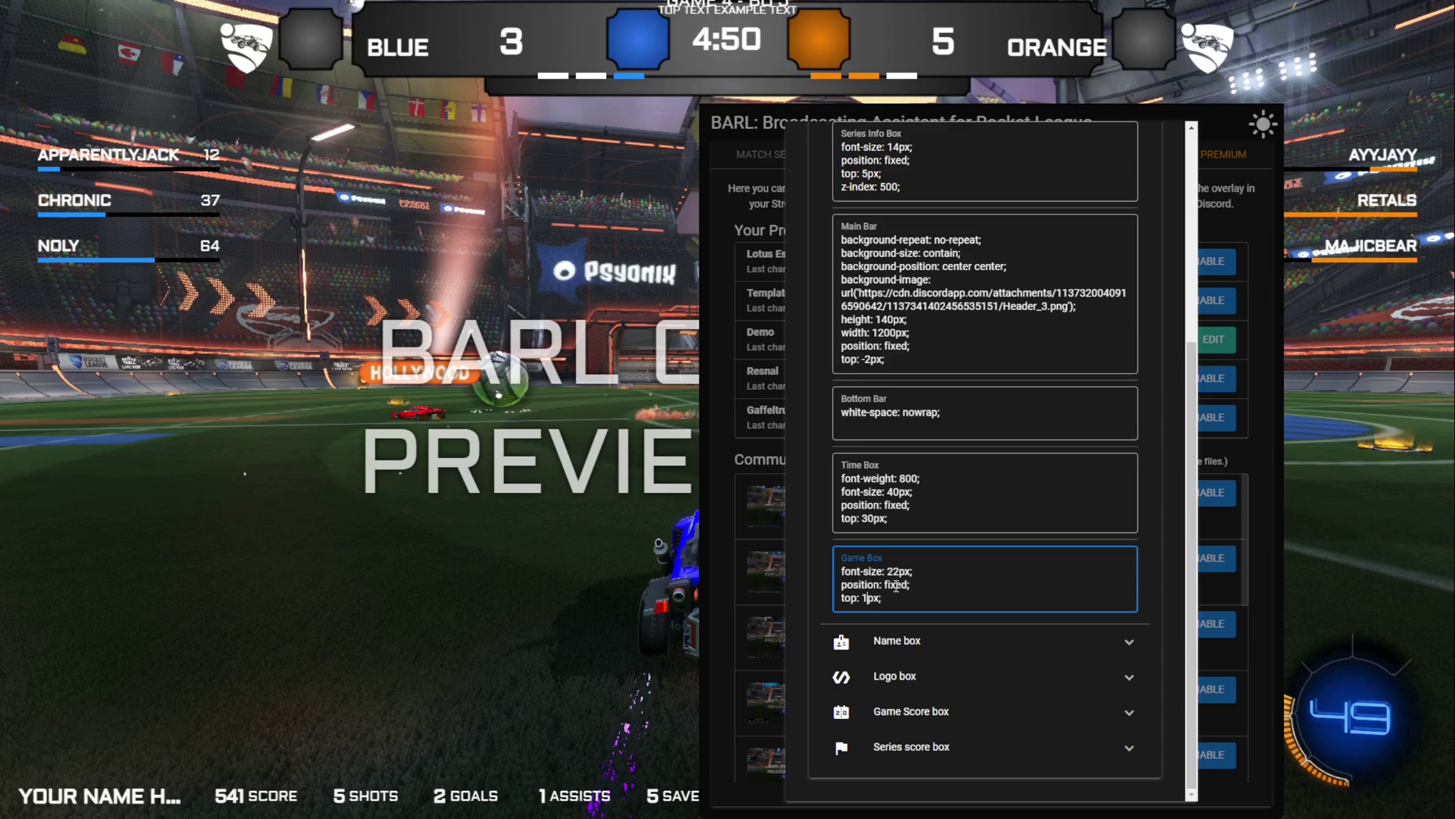
key("BackSpace")
type("5")
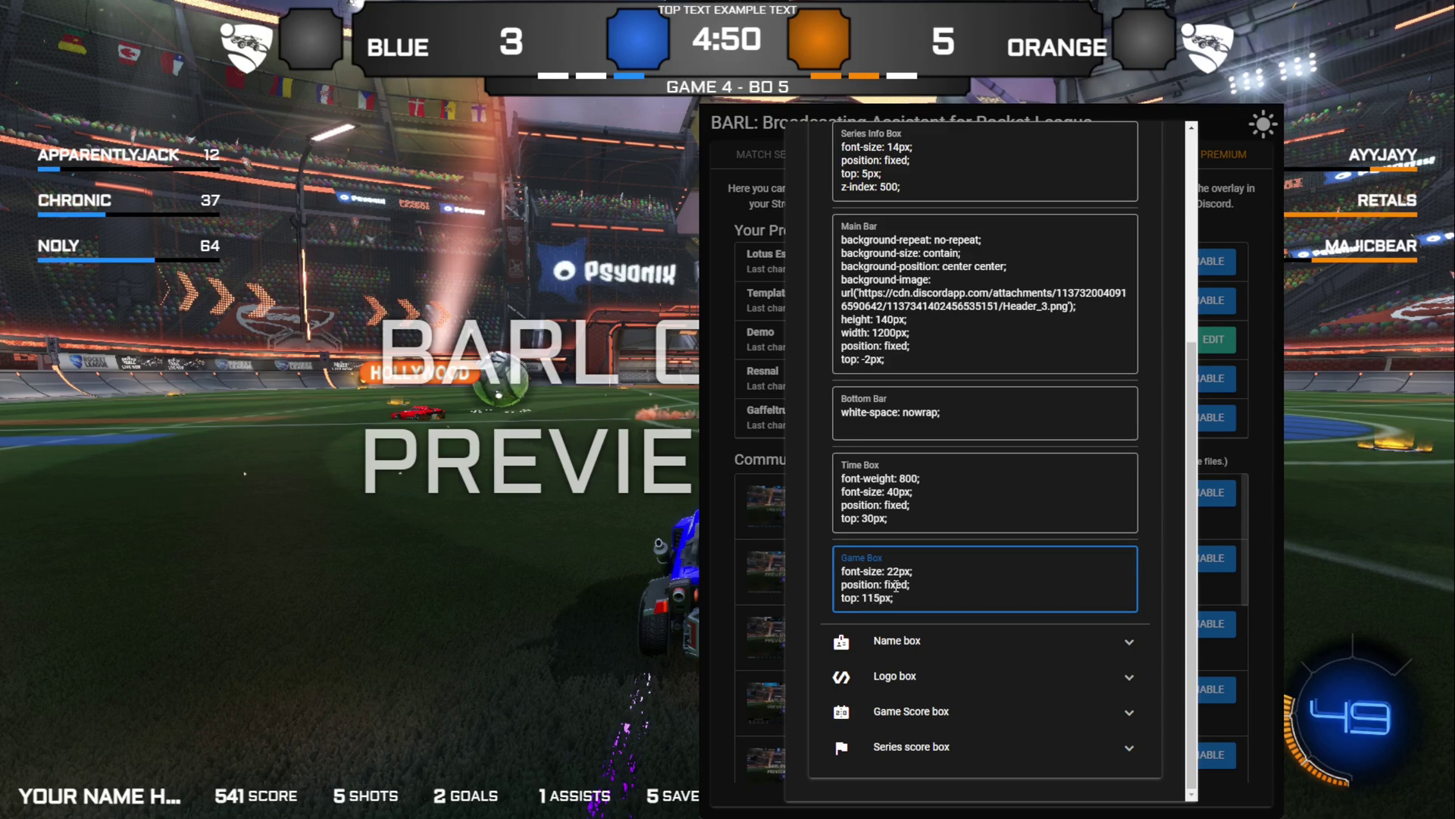
key("BackSpace")
type("3")
left_click(899, 572)
key("BackSpace")
type("0")
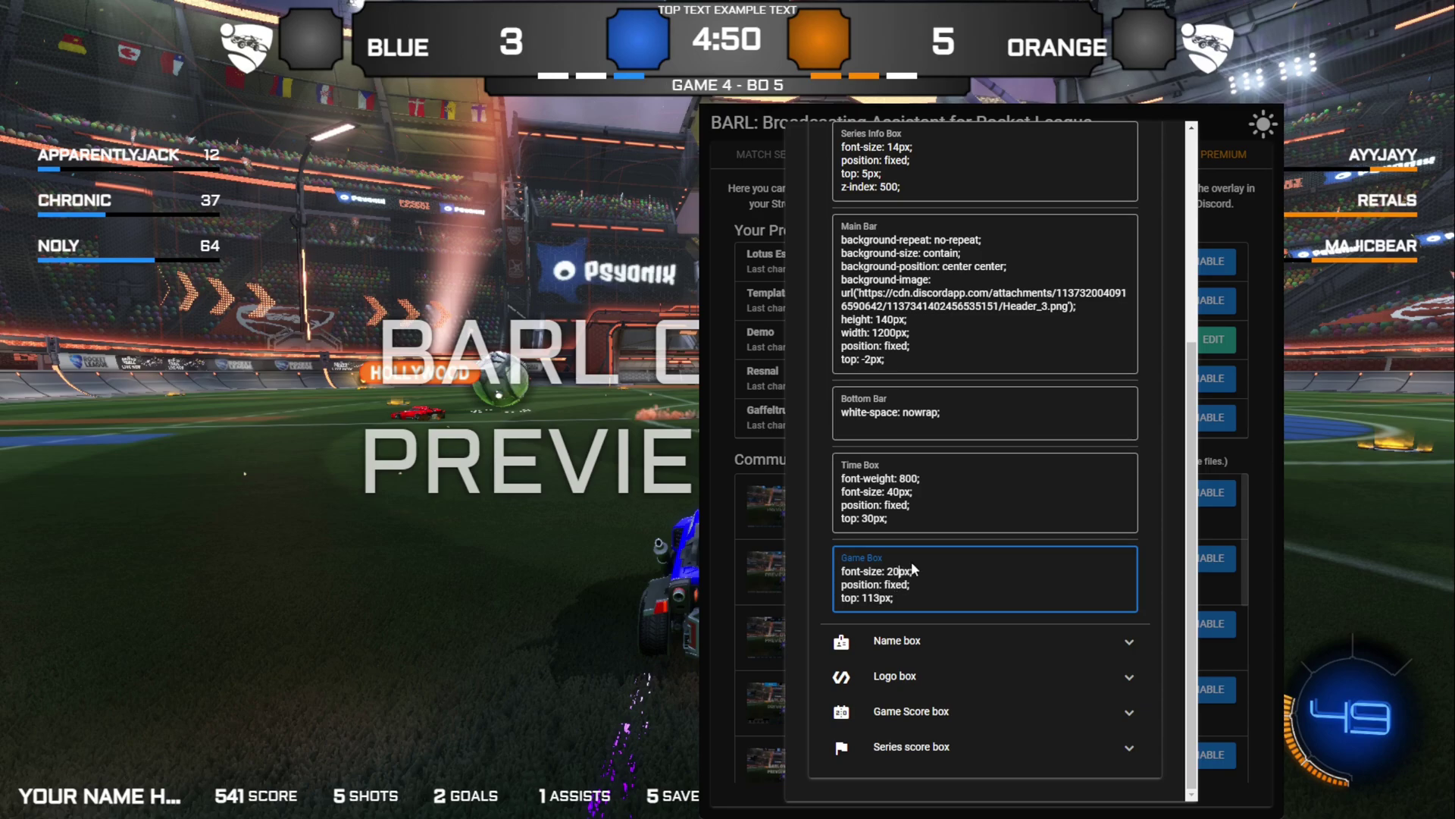
left_click(913, 643)
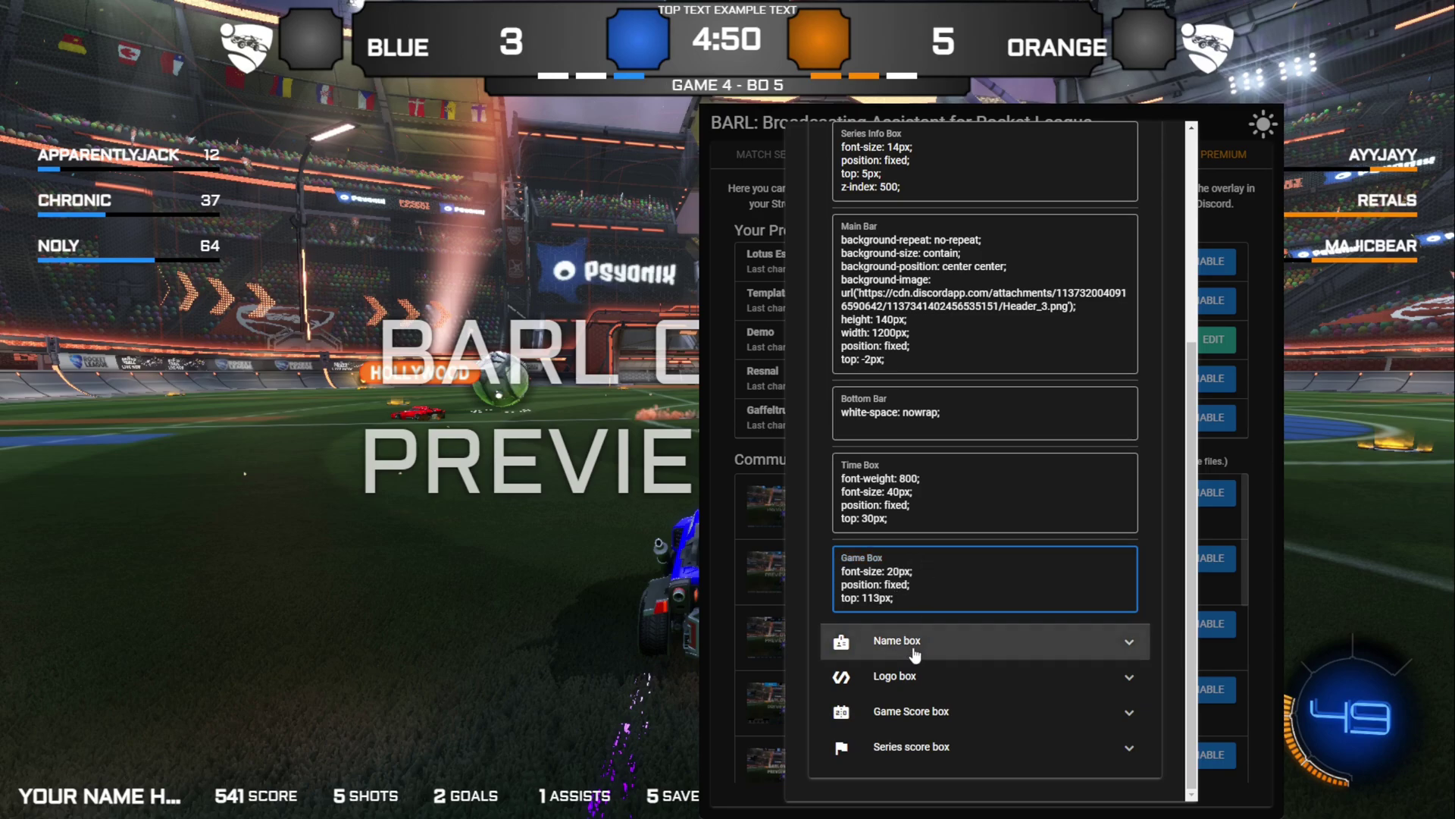
Enlarge the Name Box font size to 42px
scroll(919, 602, "down", 3)
left_click(895, 475)
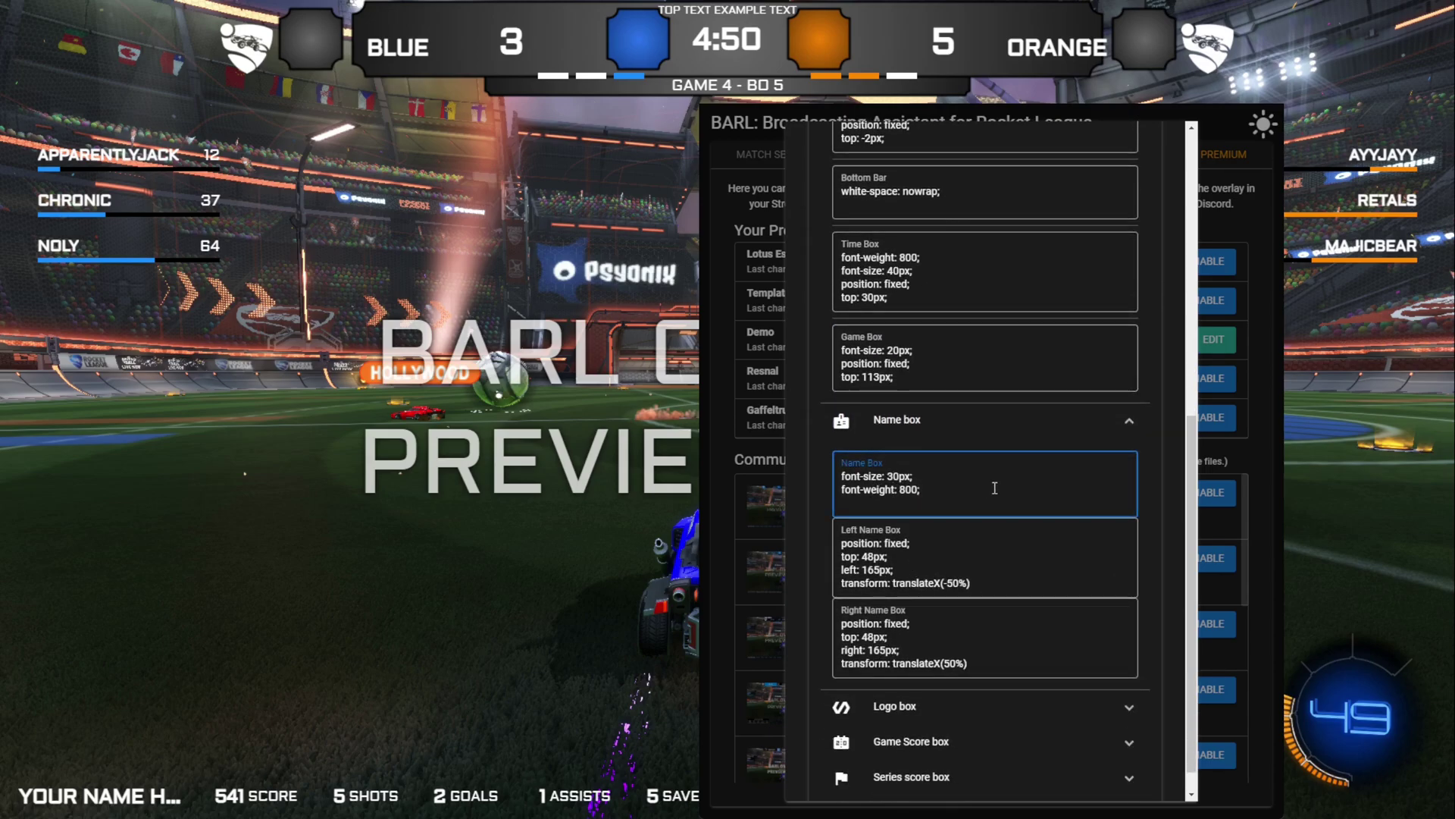
key("BackSpace")
key("BackSpace")
type("42")
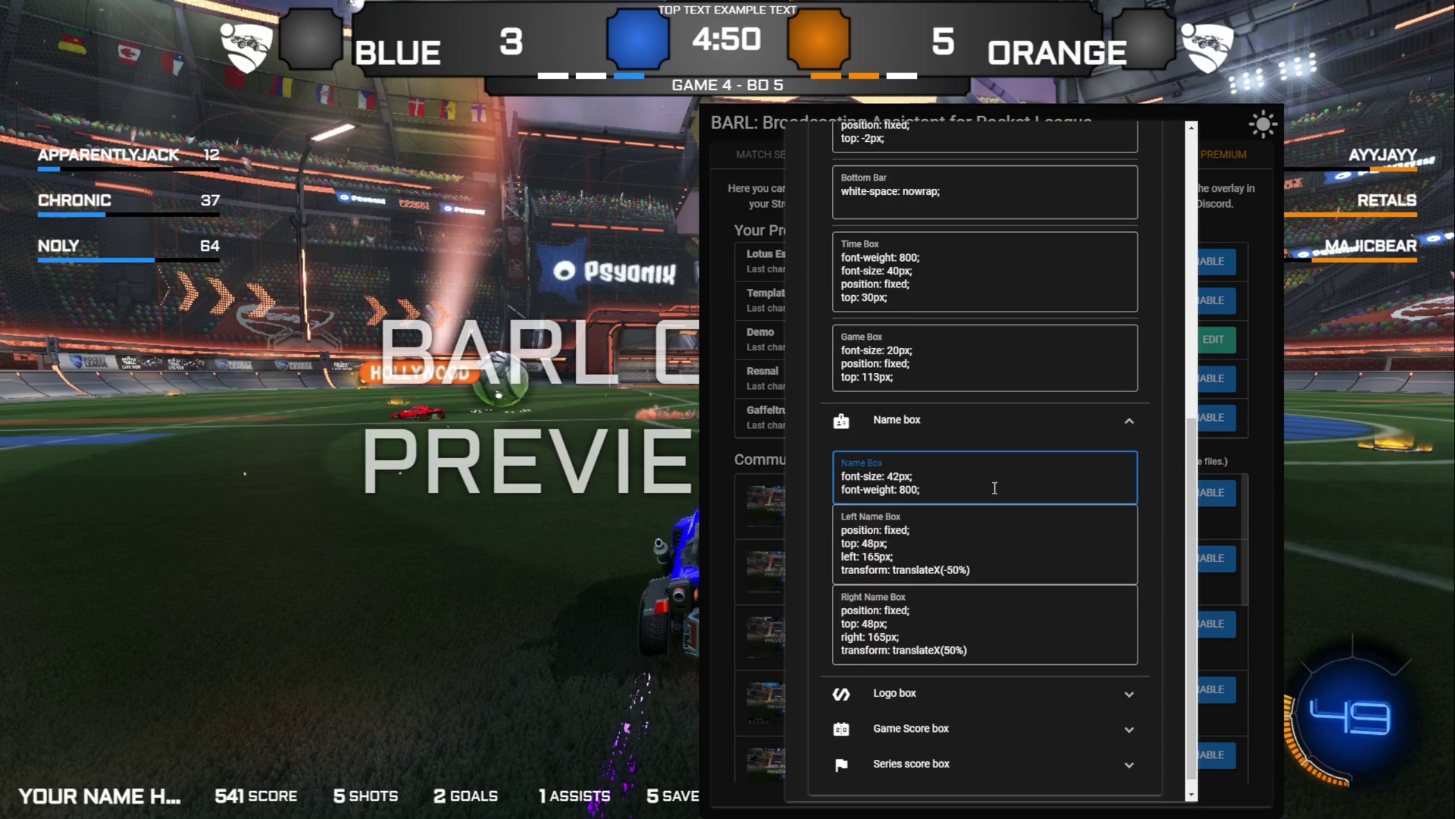
Set both the Left and Right Name Box top offsets to 30px
left_click(902, 535)
scroll(904, 533, "down", 1)
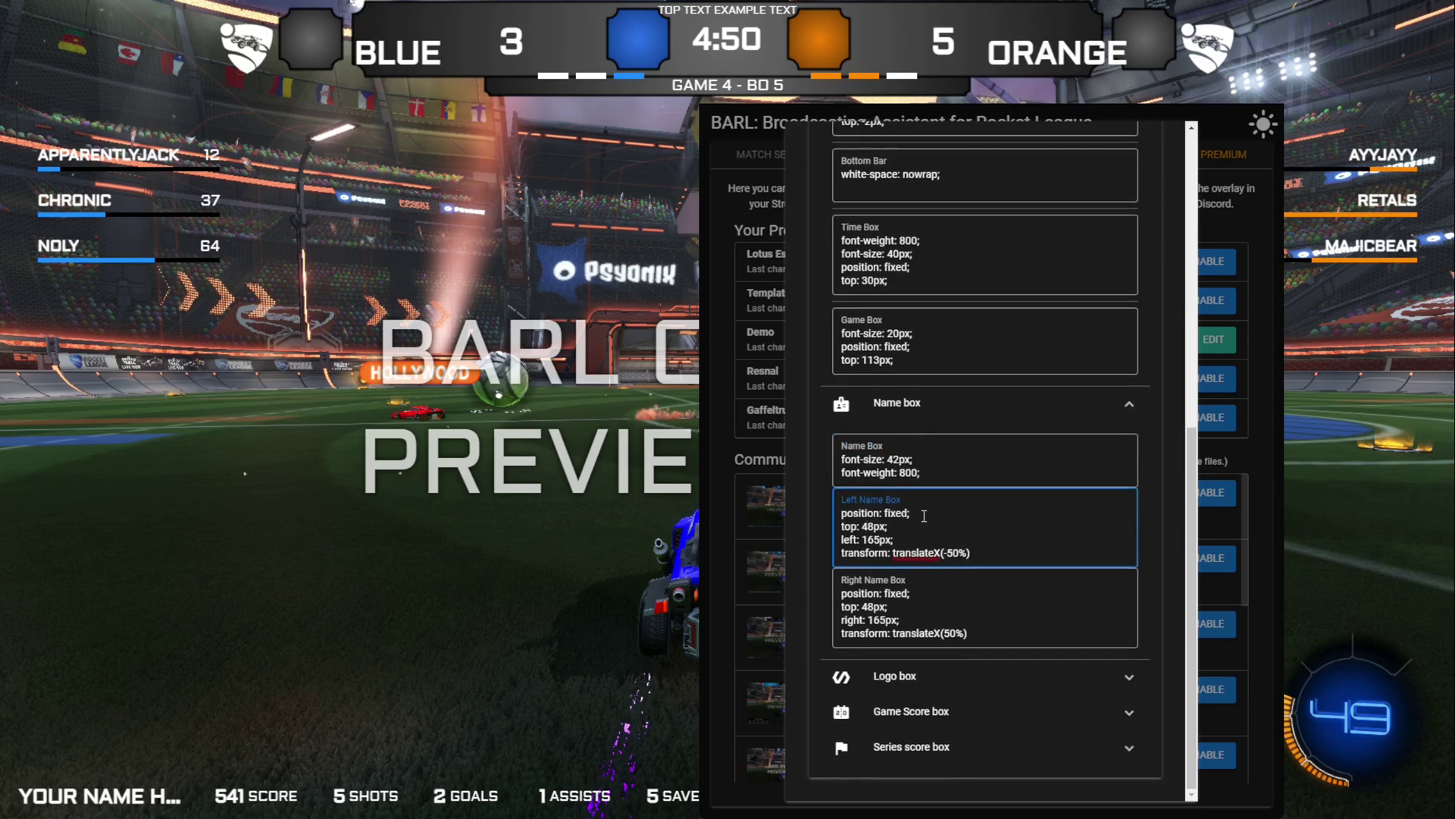
key("BackSpace")
type("4")
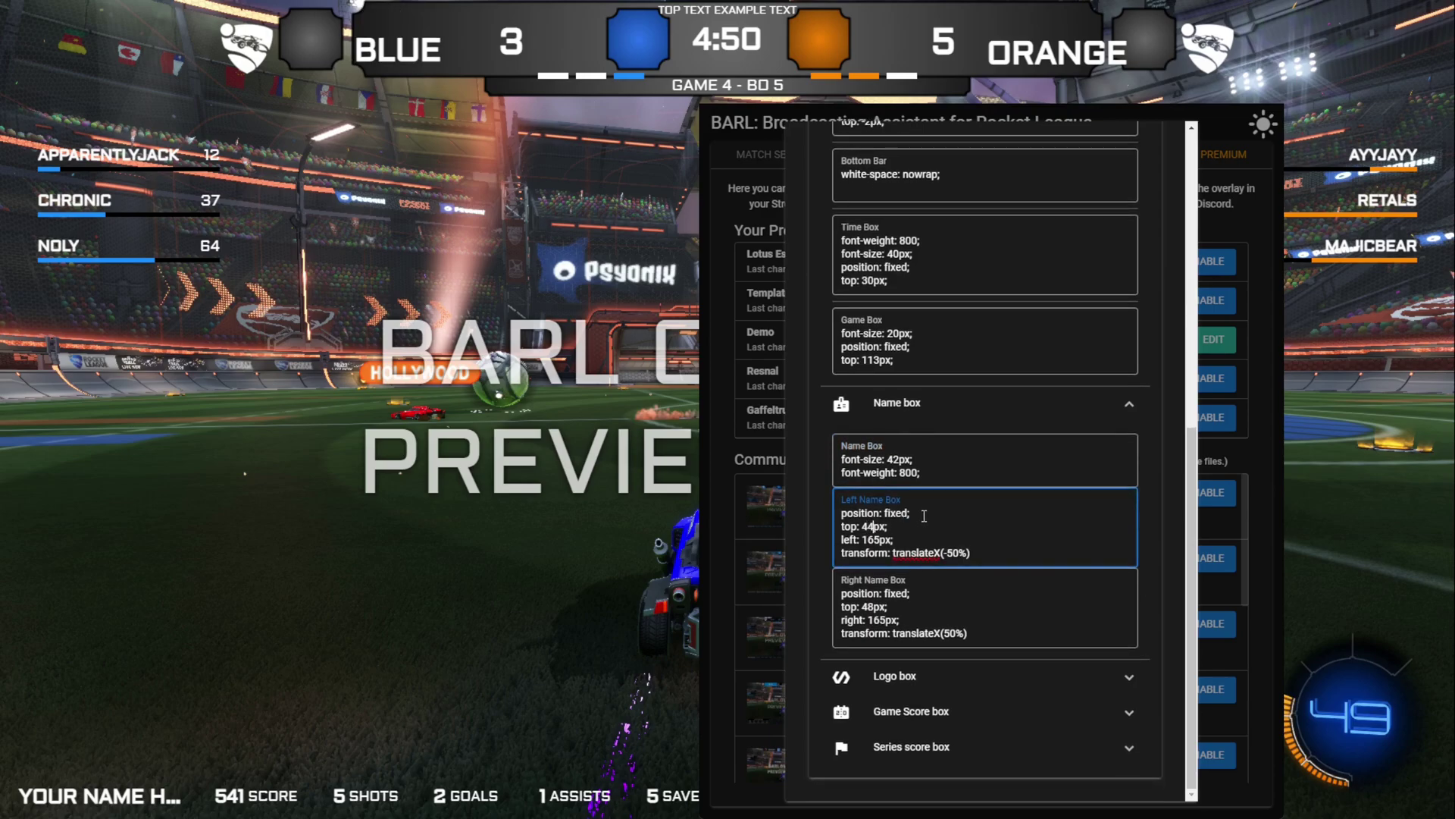
key("BackSpace")
key("BackSpace")
type("30")
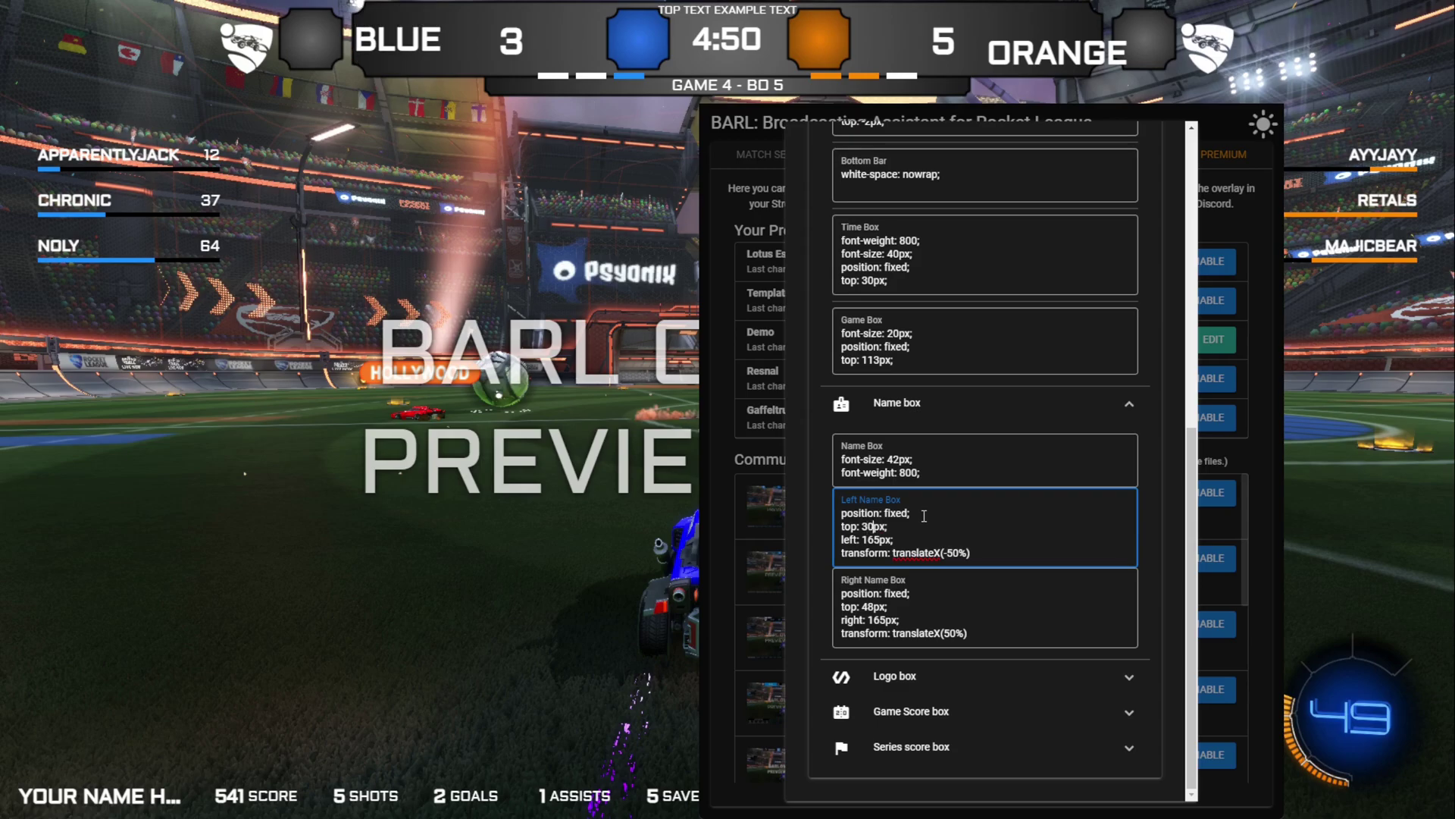
left_click(874, 607)
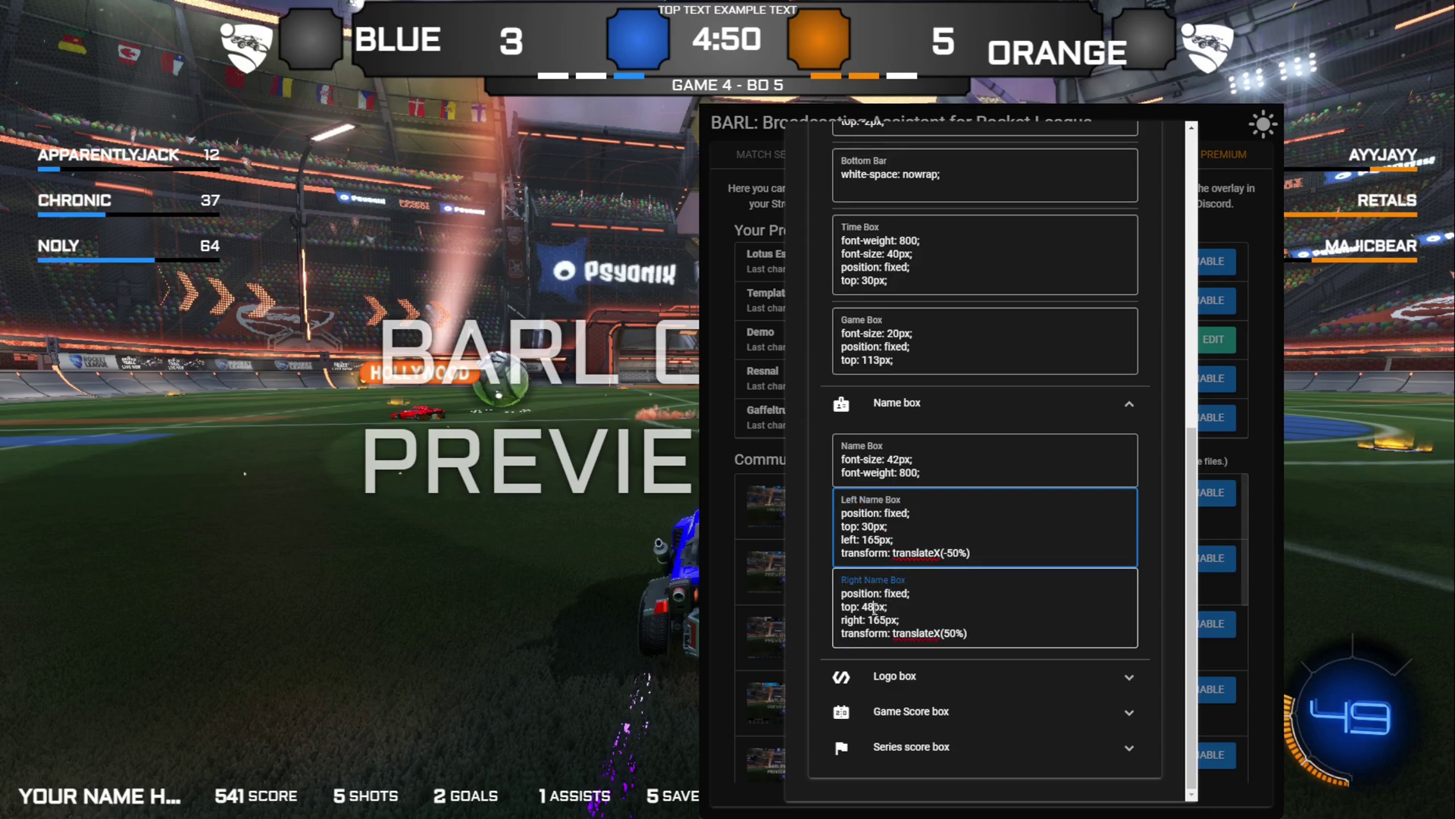
key("BackSpace")
key("BackSpace")
type("30")
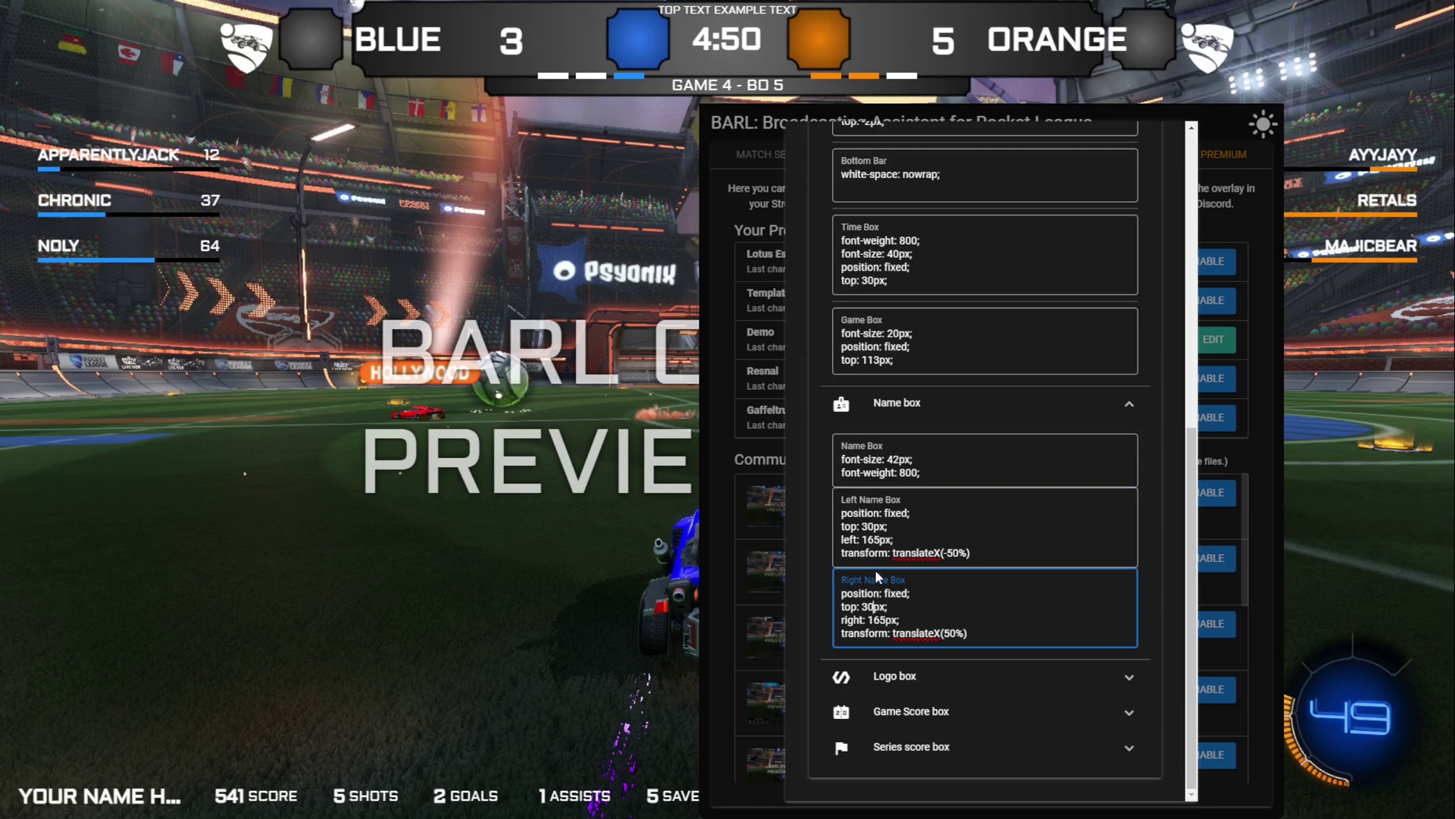
Set the Left Name Box's left offset to 270px
left_click(874, 539)
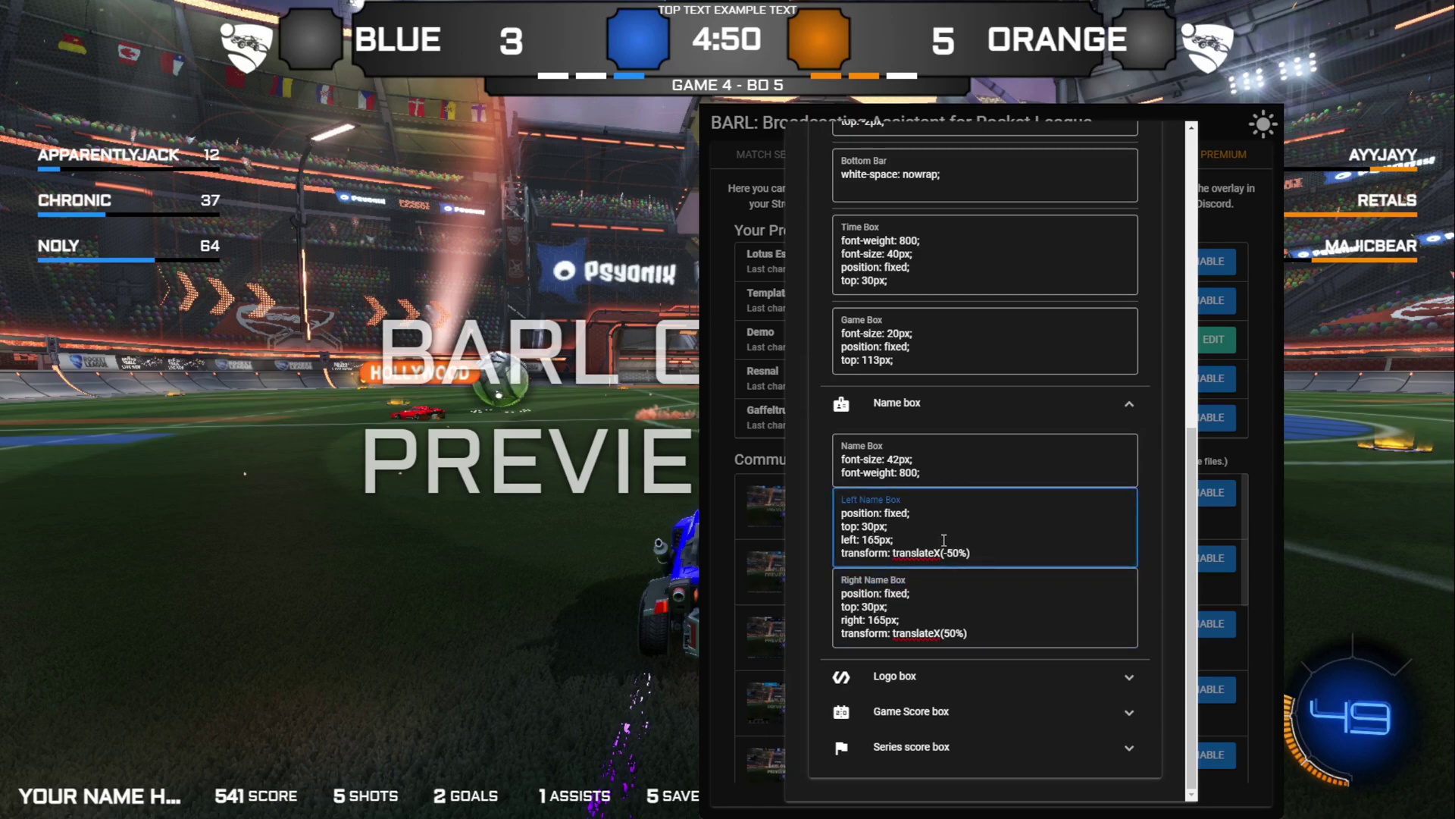
key("BackSpace")
key("BackSpace")
type("20")
key("BackSpace")
key("BackSpace")
key("Delete")
type("300")
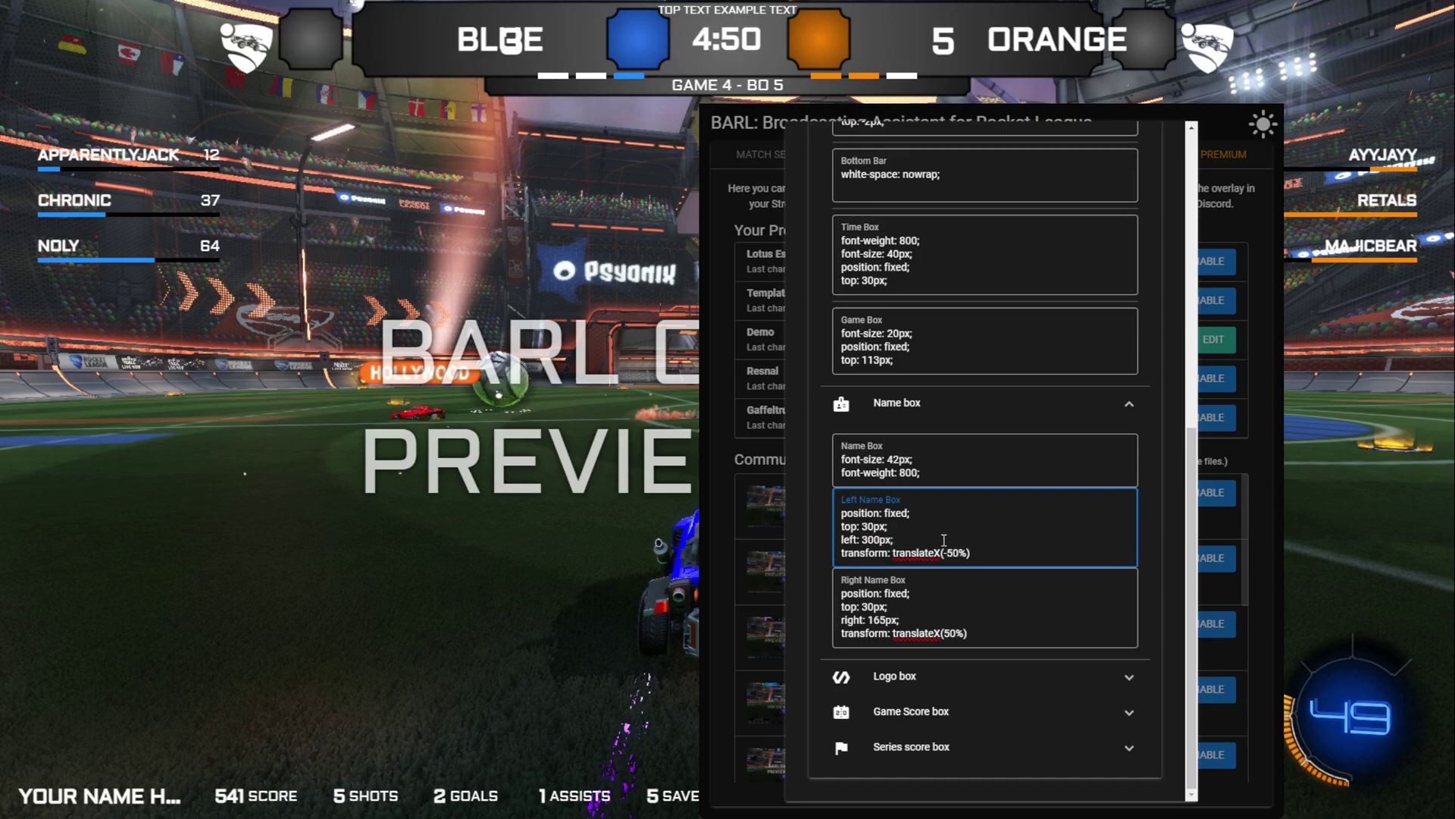
key("BackSpace")
key("BackSpace")
key("BackSpace")
type("260")
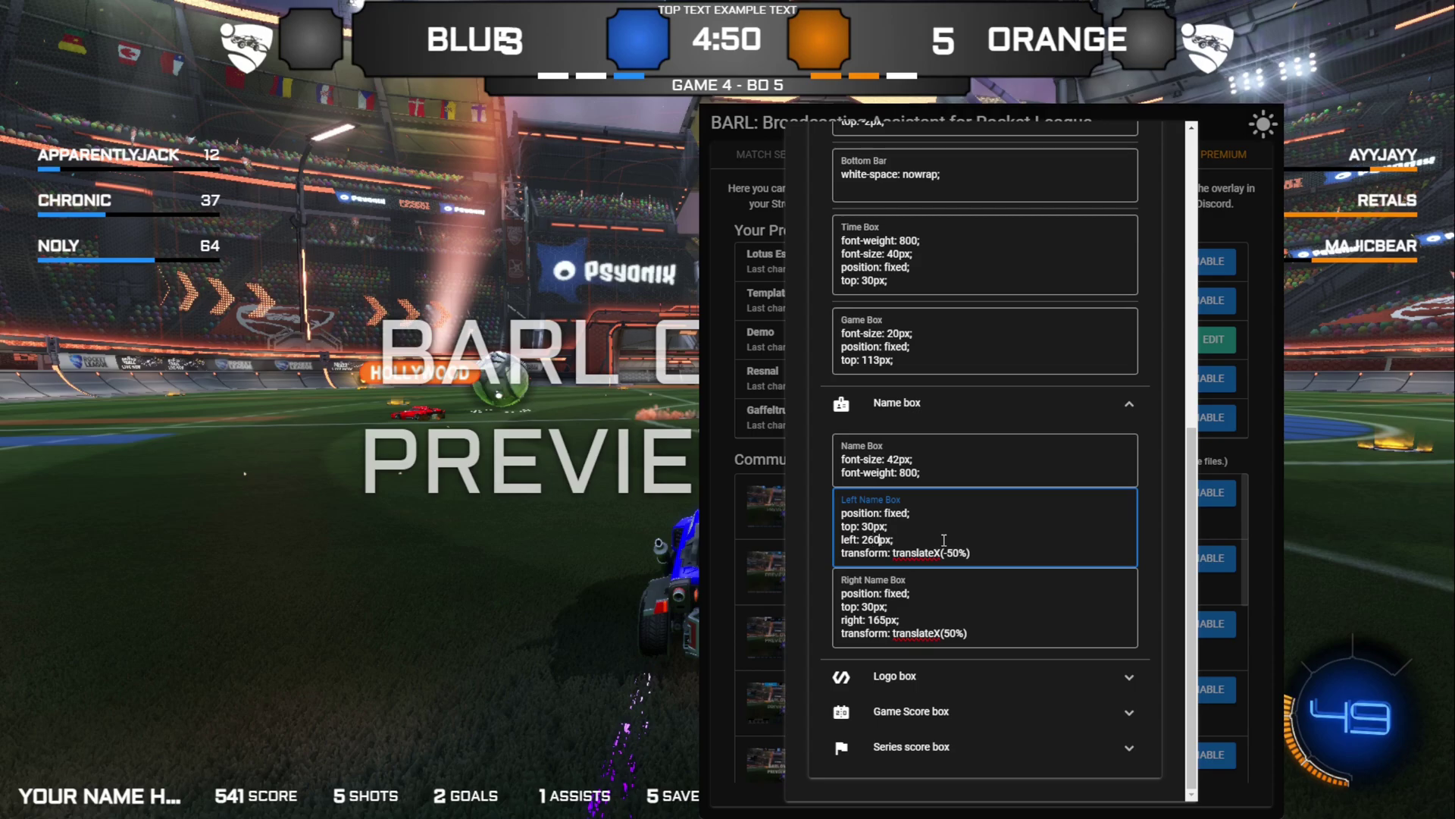
key("BackSpace")
key("BackSpace")
type("70")
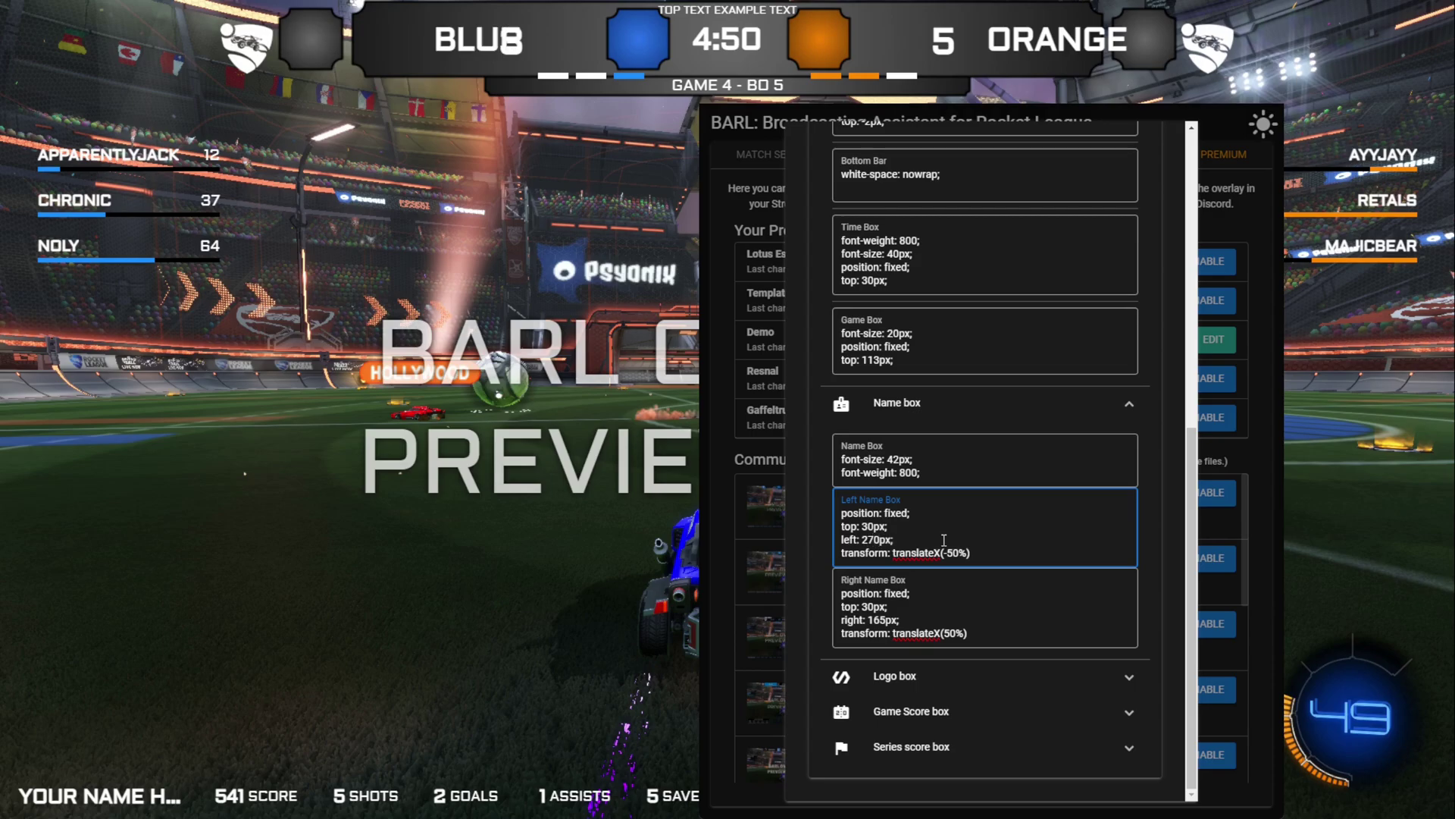
double_click(872, 539)
key("ctrl+c")
Set the Right Name Box's right offset to 270px
left_click(876, 620)
double_click(876, 620)
key("ctrl+v")
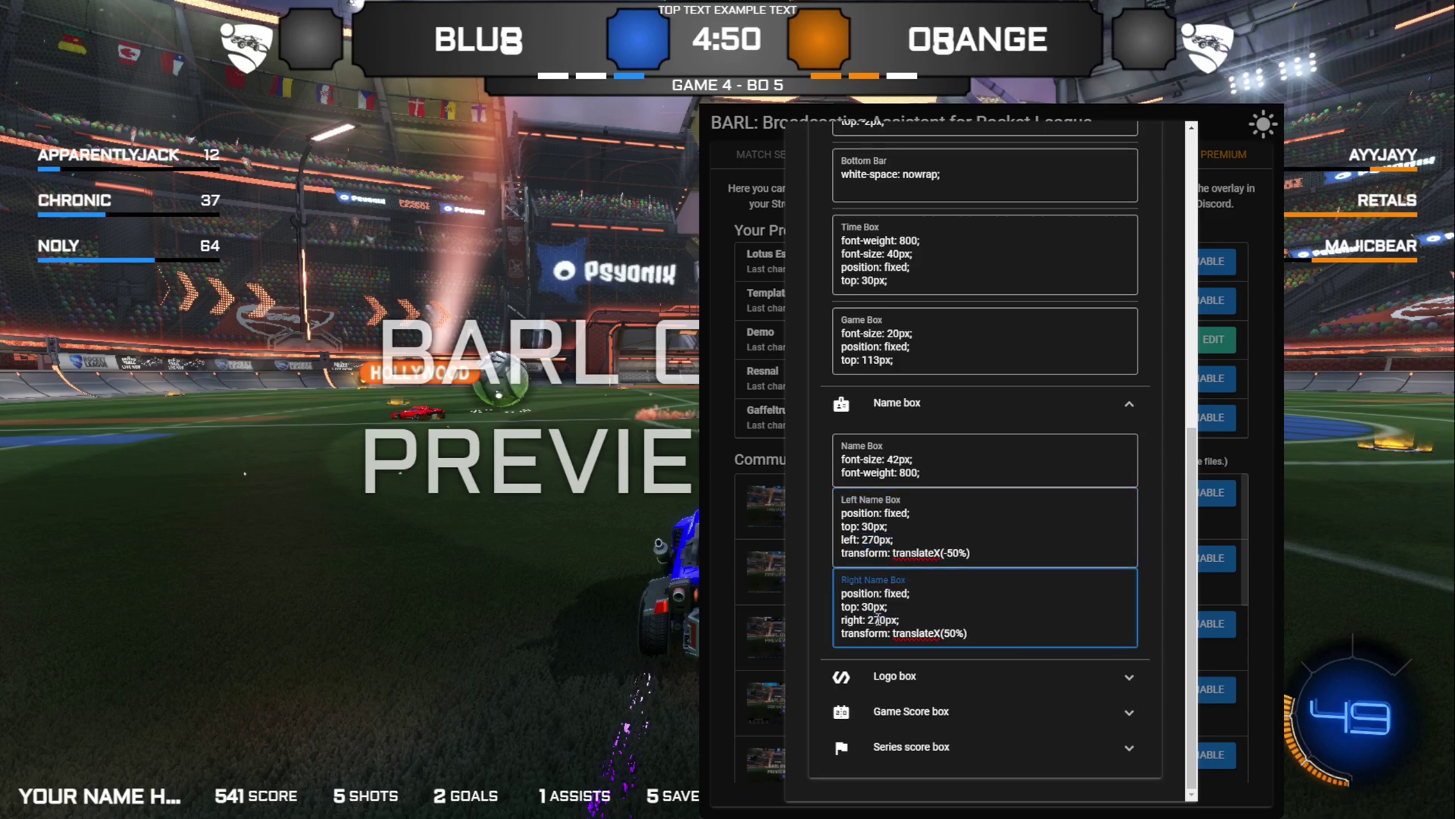
left_click(920, 684)
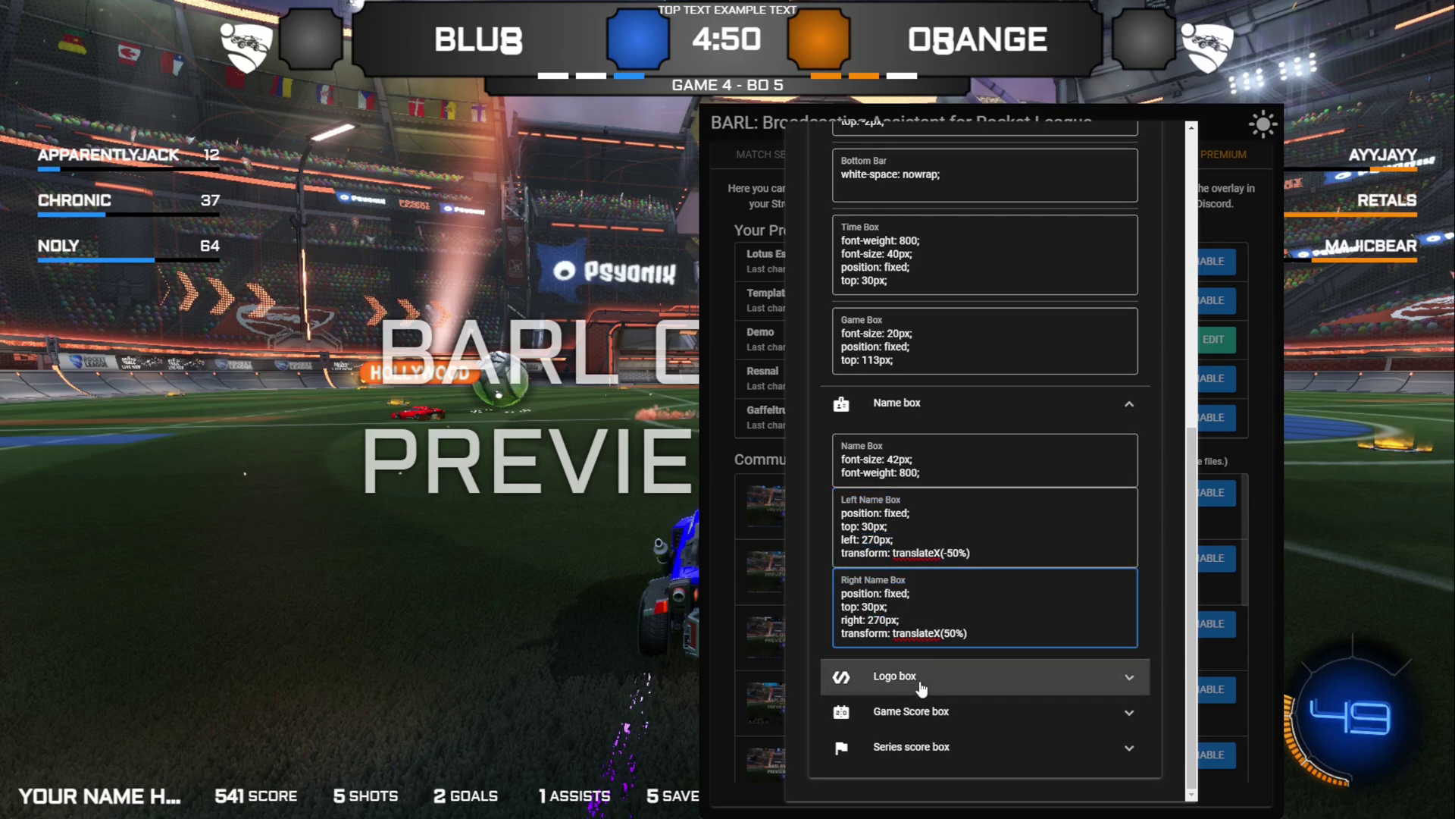
Try an interim left offset for the Left Logo Box (40, then 45)
scroll(918, 564, "down", 4)
left_click(868, 562)
key("BackSpace")
key("BackSpace")
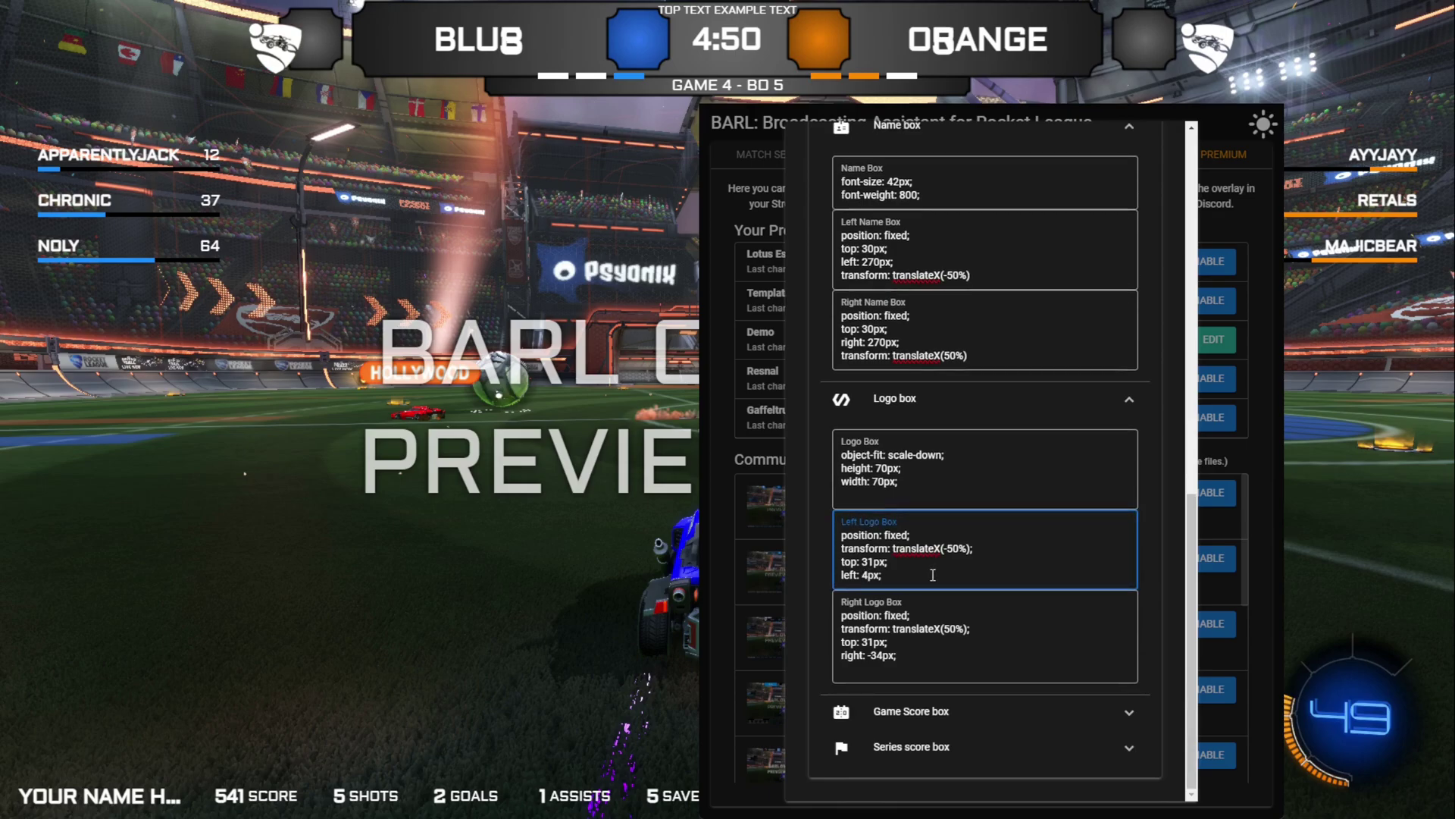
key("Delete")
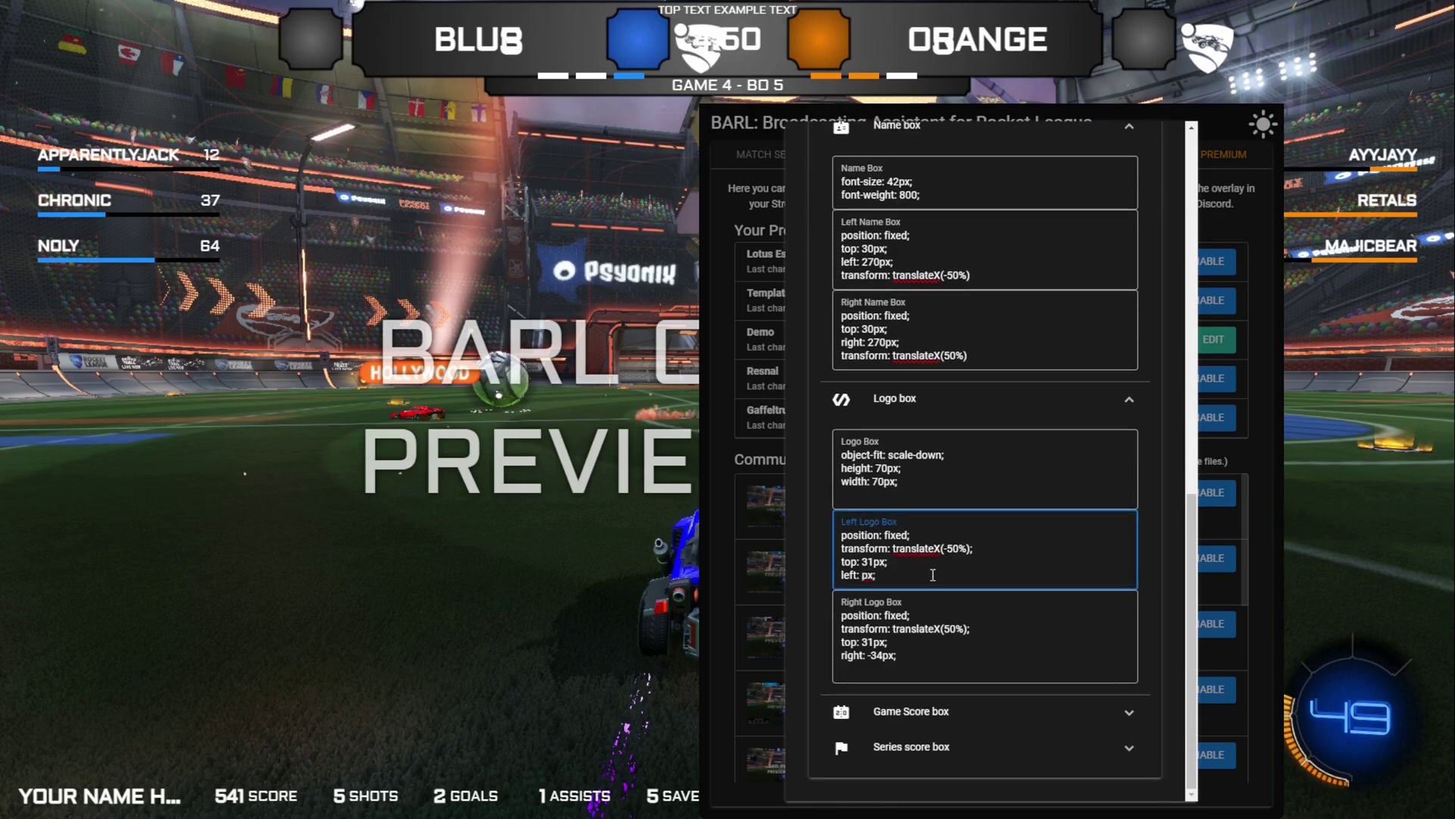
type("40")
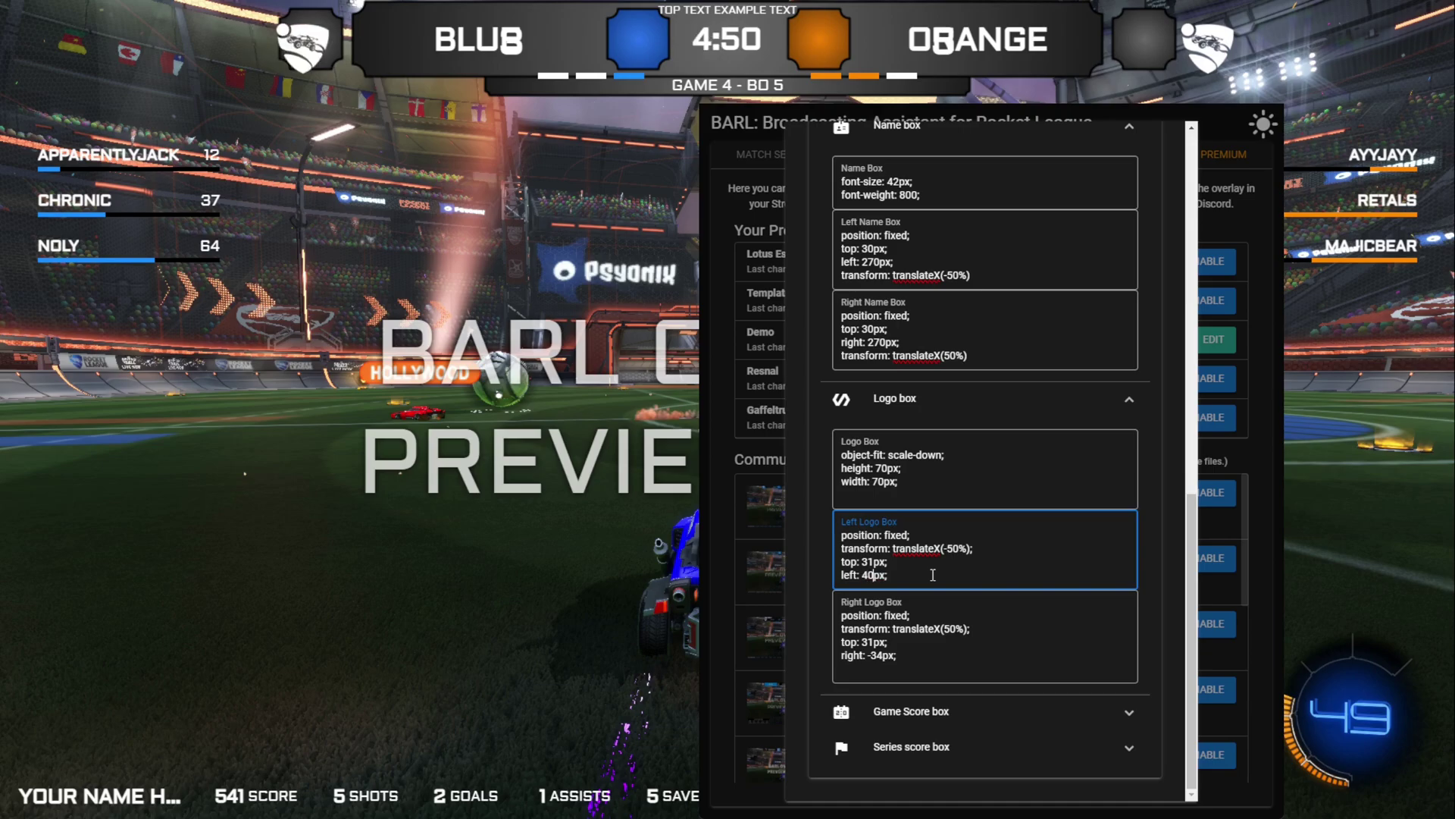
key("BackSpace")
type("5")
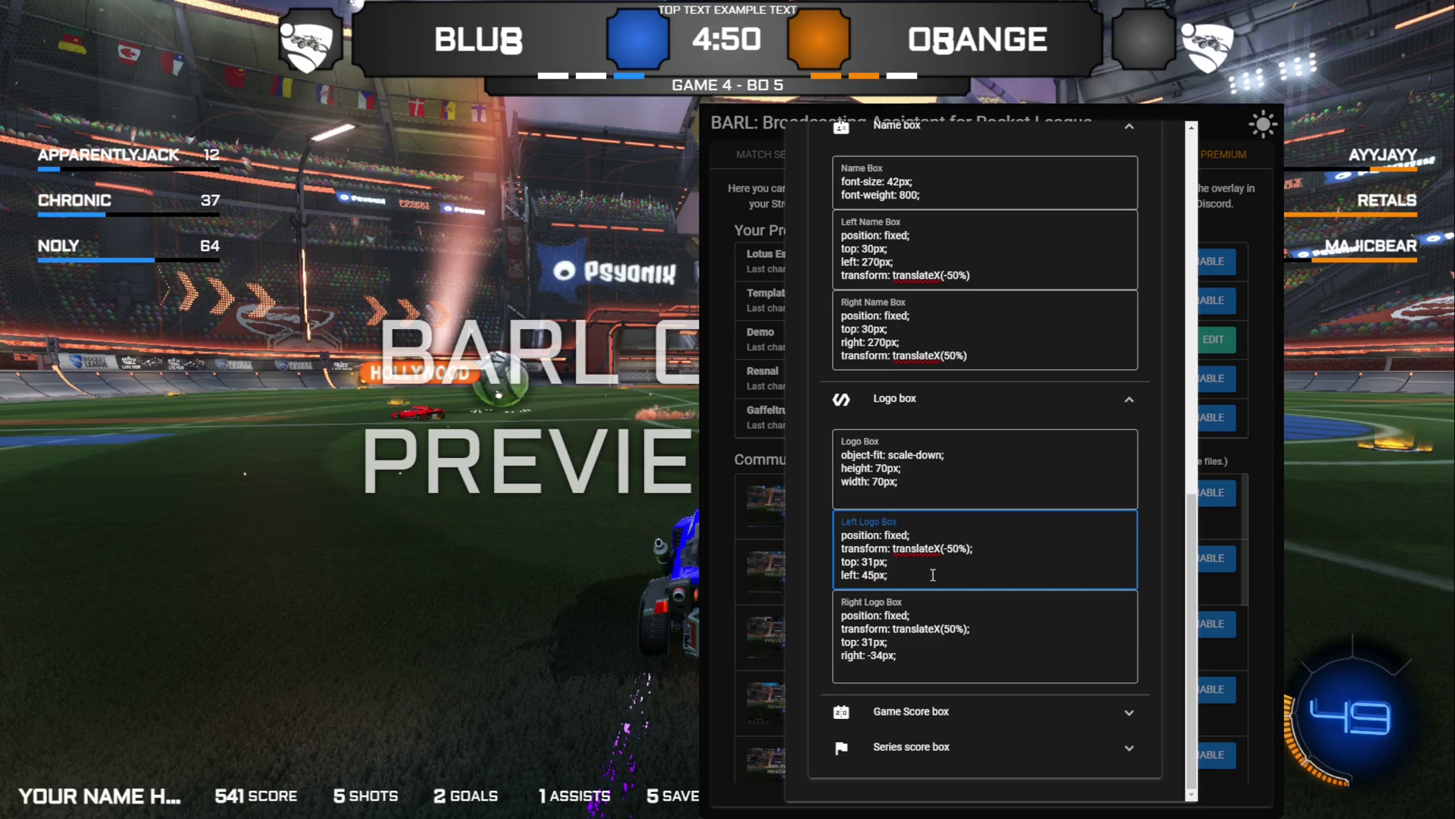
Set the shared logo box height and width to 60px
left_click(883, 467)
key("BackSpace")
type("6")
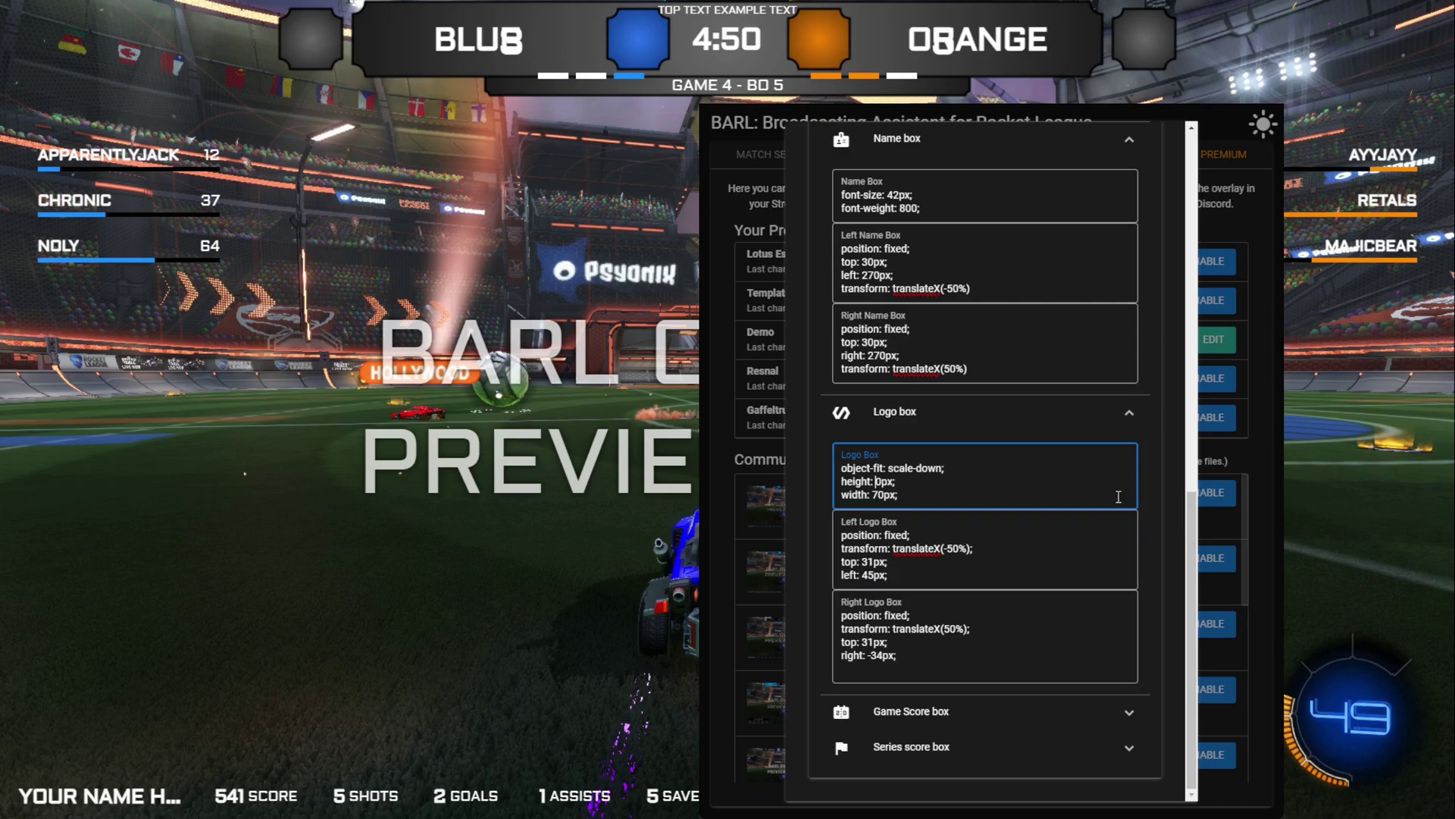
key("Down")
key("BackSpace")
type("6")
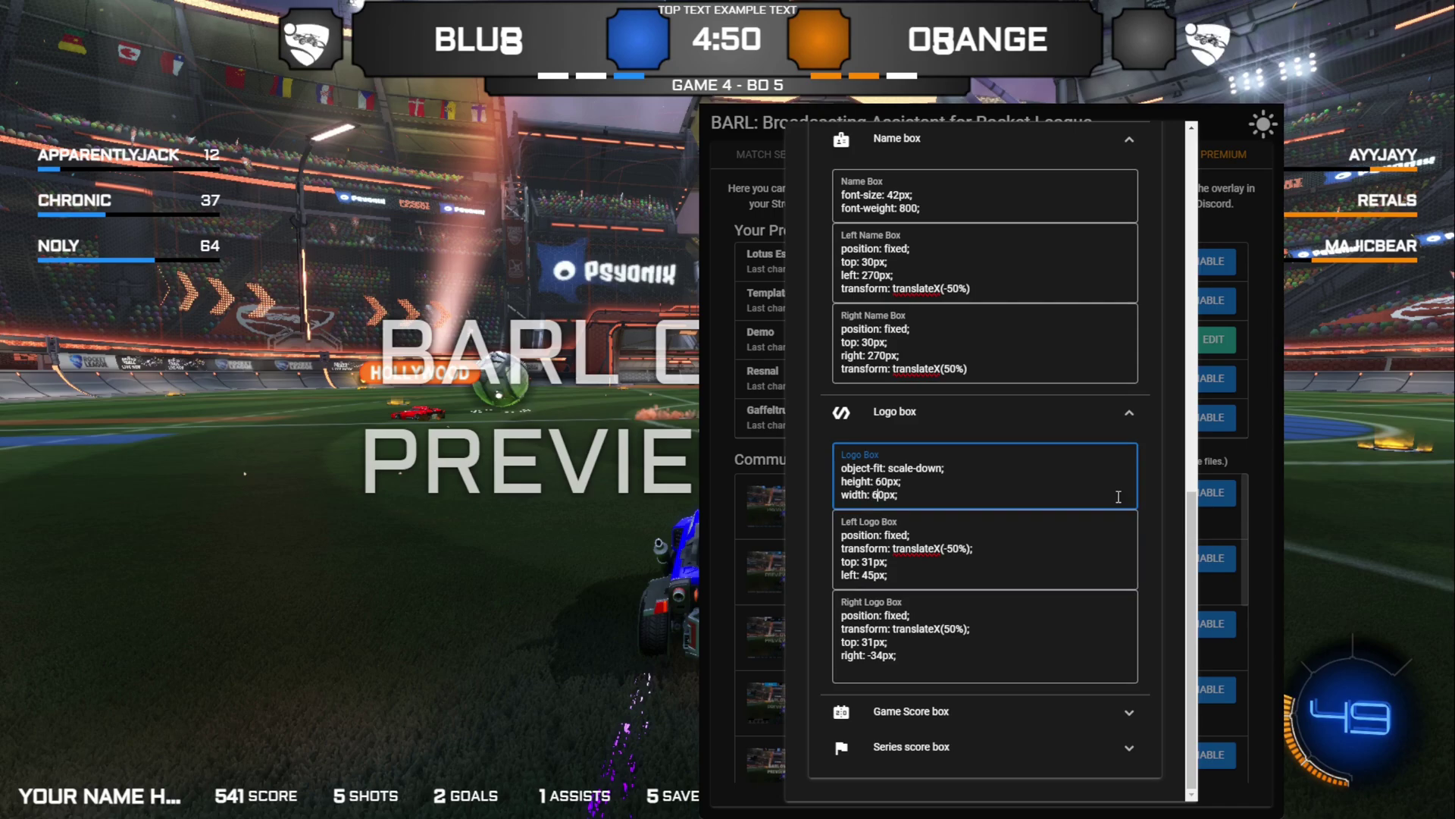
Place the Left Logo Box at top 25px and left 50px
left_click(874, 562)
key("BackSpace")
key("BackSpace")
type("25")
key("Delete")
key("BackSpace")
type("50")
Copy the 50px side offset and 25px top into the Right Logo Box
left_click_drag(861, 574, 887, 575)
key("ctrl+c")
left_click_drag(894, 655, 868, 655)
key("ctrl+v")
left_click_drag(861, 575, 888, 574)
key("ctrl+c")
left_click_drag(887, 655, 861, 655)
key("ctrl+v")
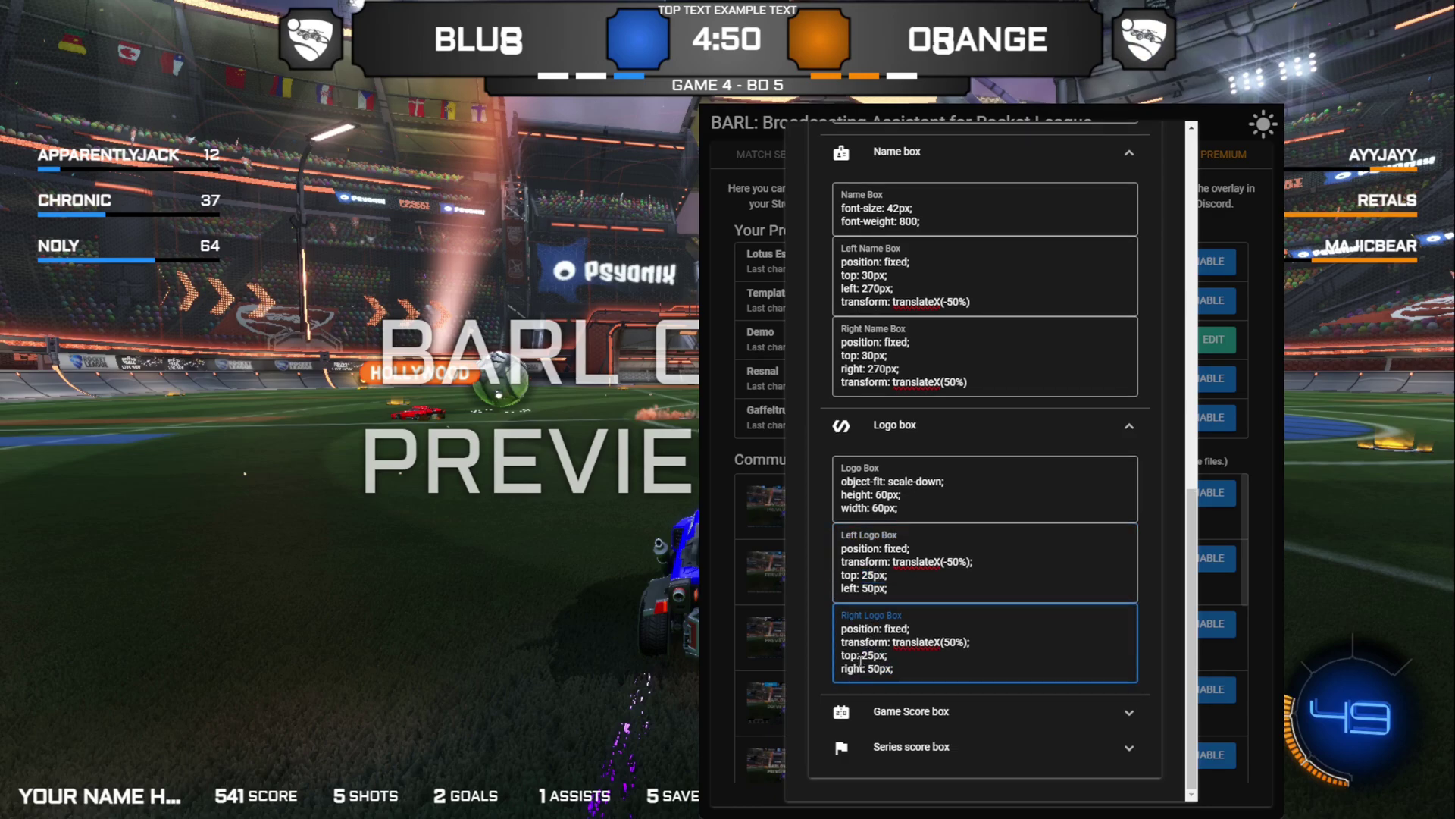
Expand the Game Score settings and start retyping the blue score's left offset
left_click(925, 710)
scroll(929, 570, "down", 1)
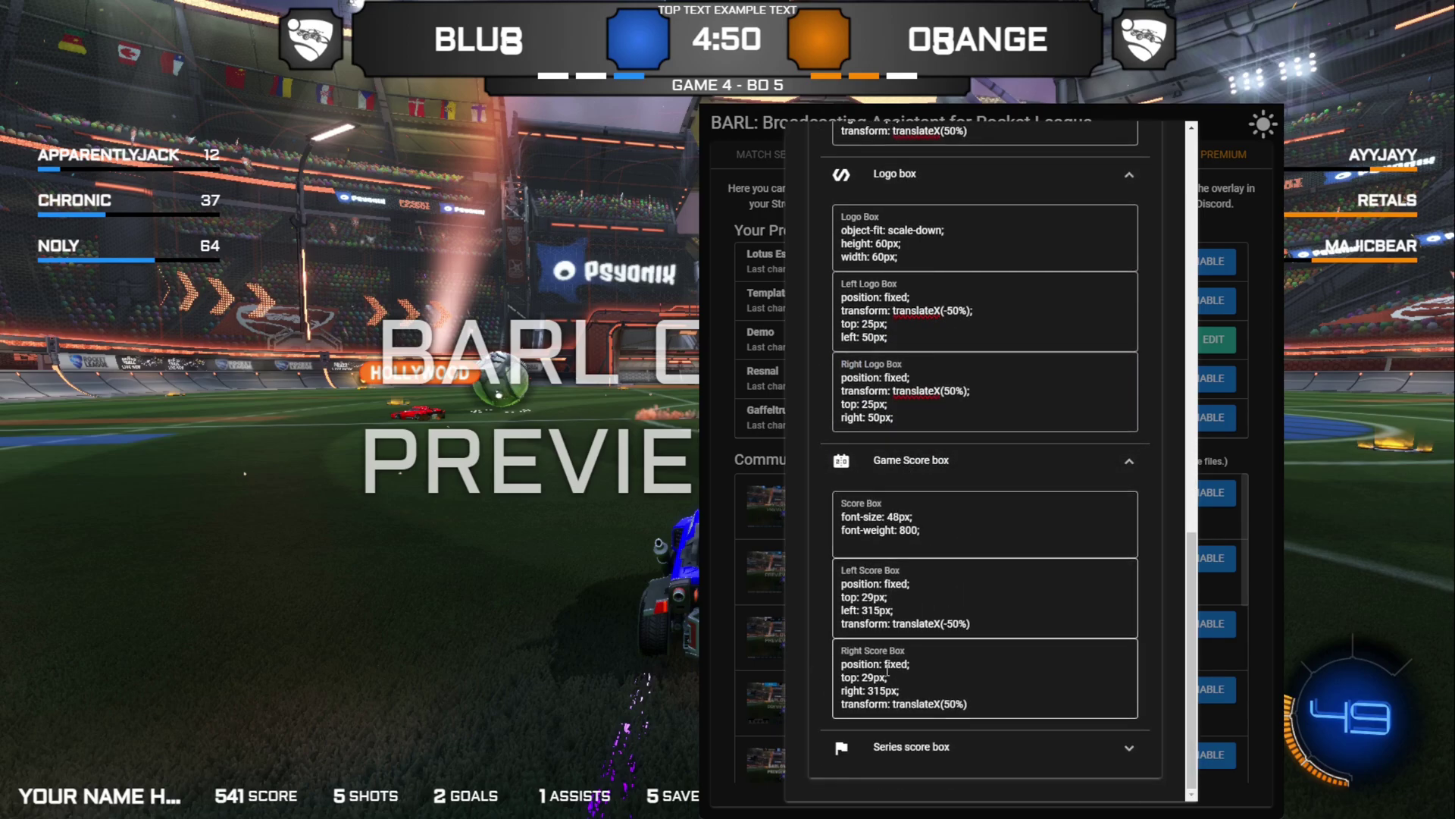
left_click(869, 610)
key("BackSpace")
type("6")
key("BackSpace")
type("4")
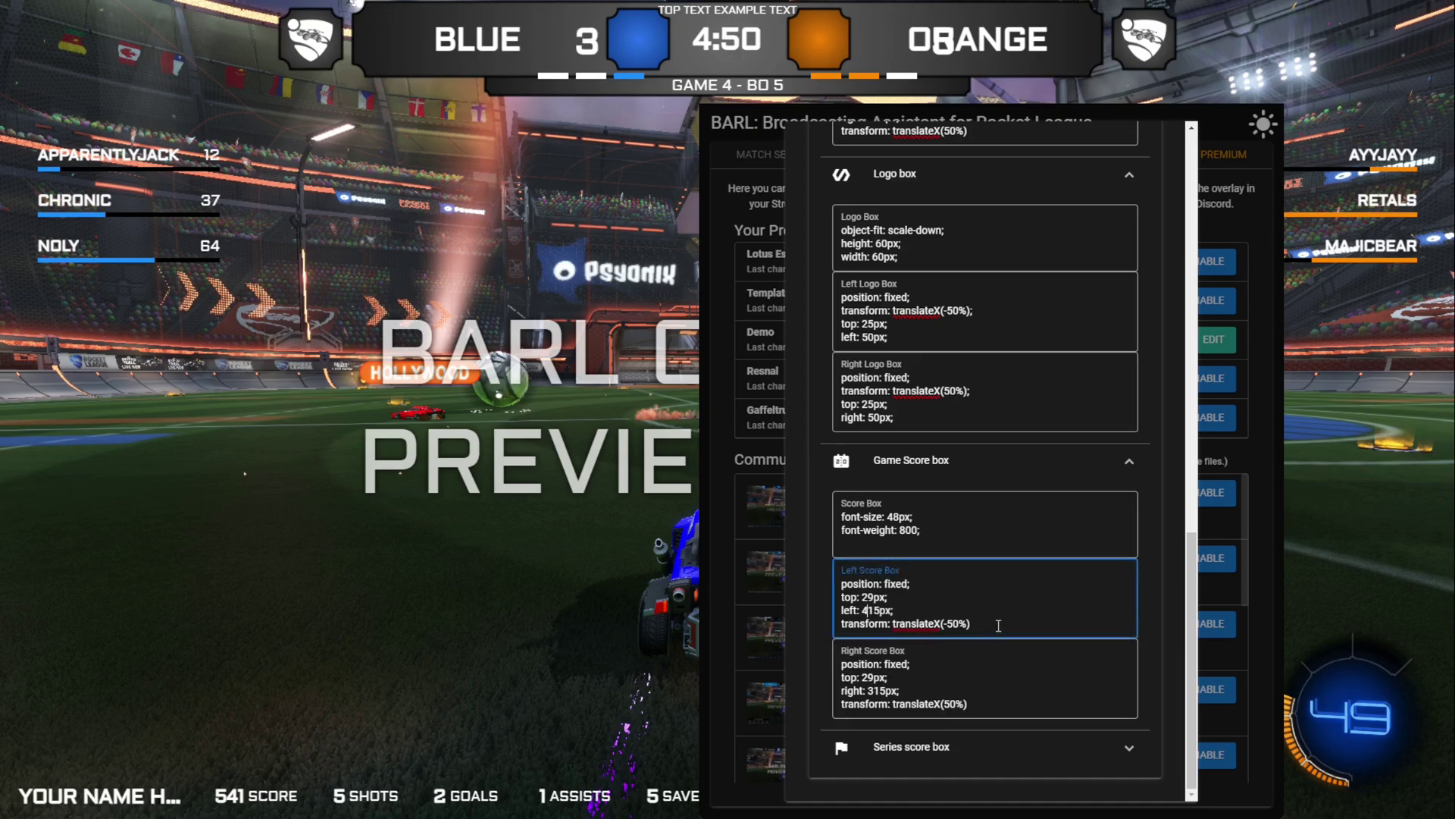
key("Delete")
type("6")
key("Delete")
type("0")
Fine-tune the Left Score Box's left offset until it settles at 482px
key("BackSpace")
key("BackSpace")
type("70")
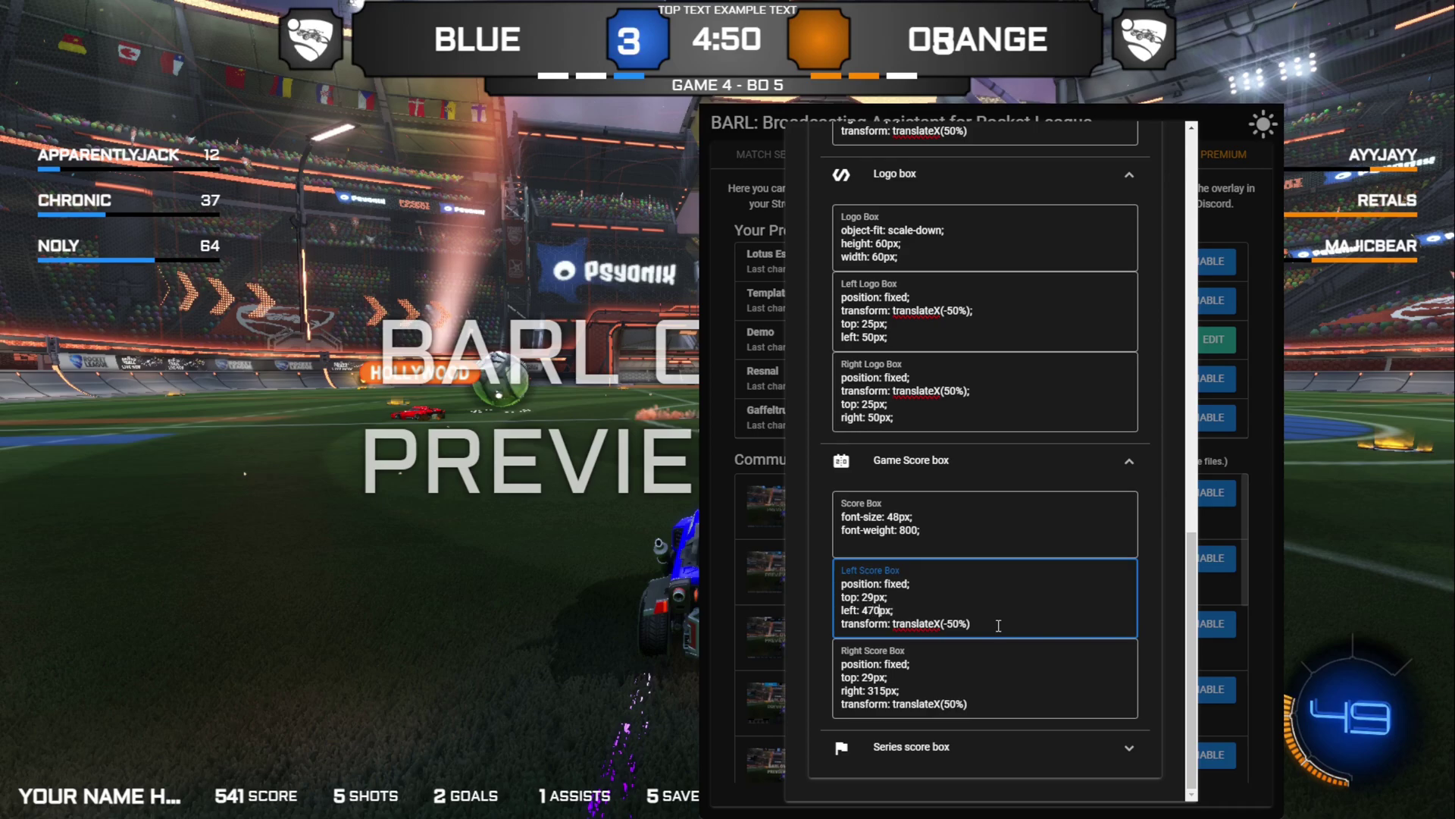
key("Left")
key("BackSpace")
type("8")
key("Delete")
type("5")
key("BackSpace")
type("2")
Set the Left Score Box's top to 26px
key("BackSpace")
type("4")
key("BackSpace")
type("5")
key("BackSpace")
type("6")
Copy the 26px top and 482px offset into the orange Right Score Box
double_click(870, 597)
left_click(873, 677)
double_click(873, 677)
key("ctrl+v")
double_click(877, 610)
key("ctrl+c")
double_click(877, 690)
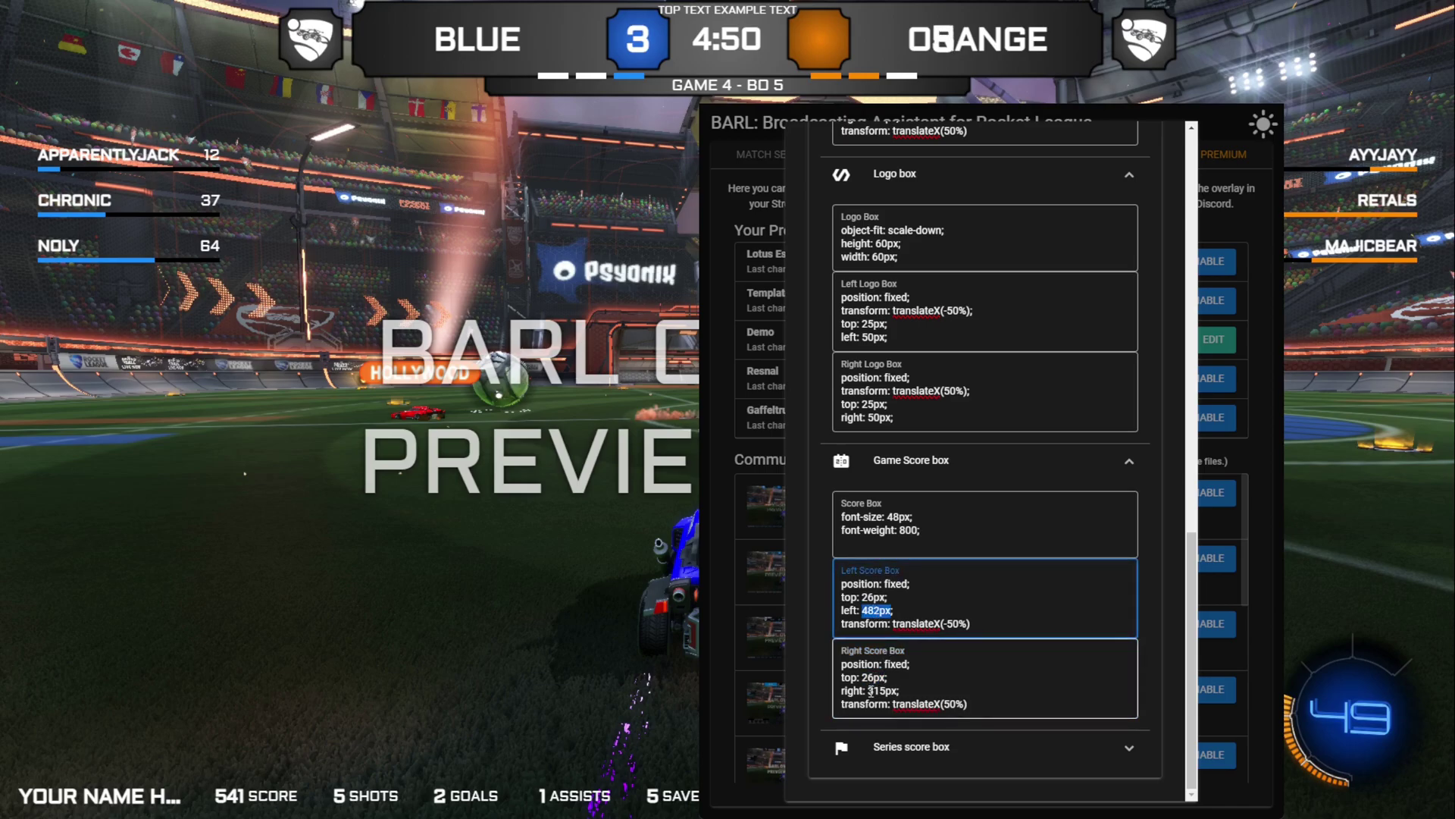
key("ctrl+v")
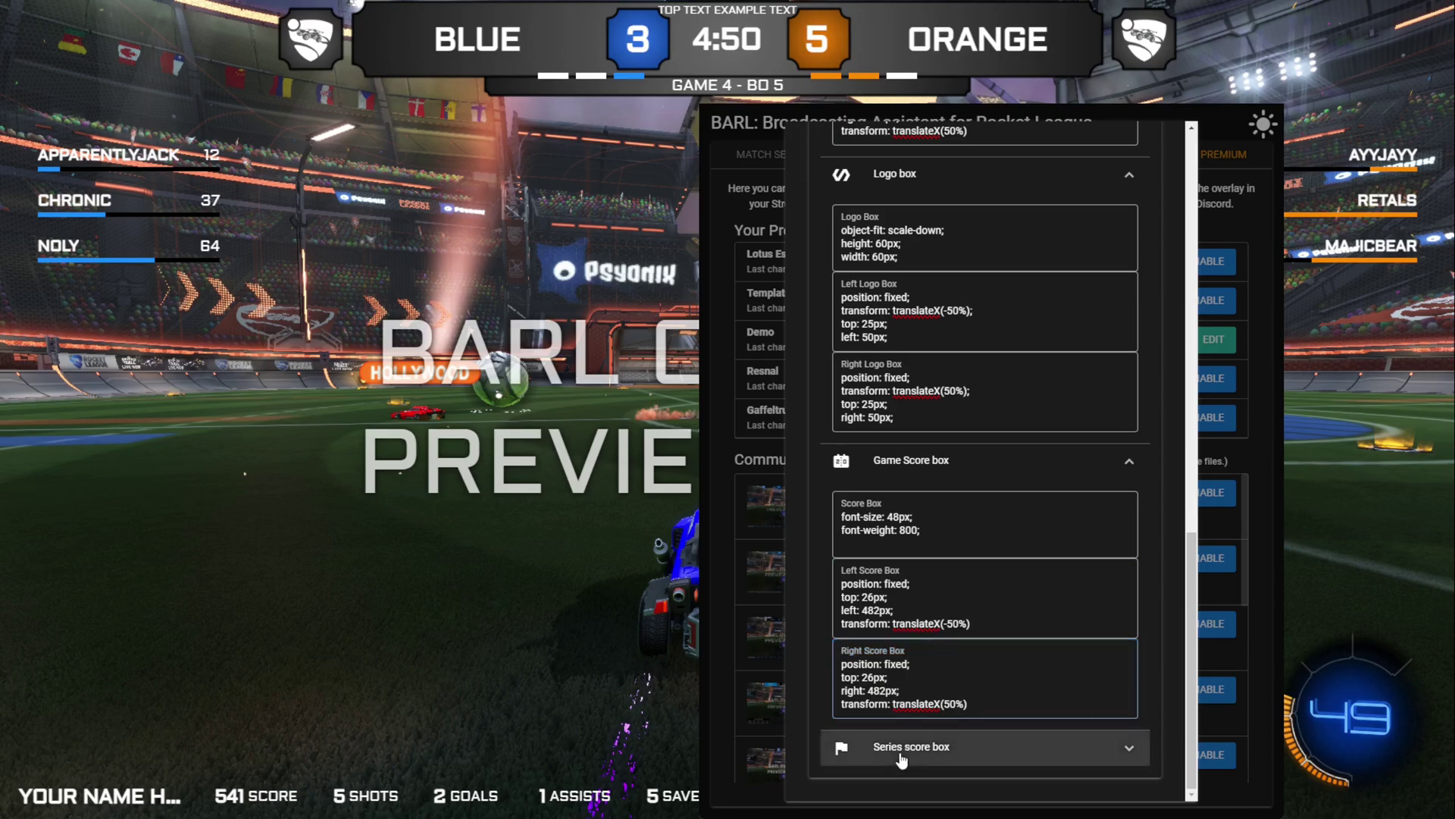
Expand the Series score settings and set the Left Series Box top to 112px
left_click(940, 747)
scroll(909, 531, "down", 8)
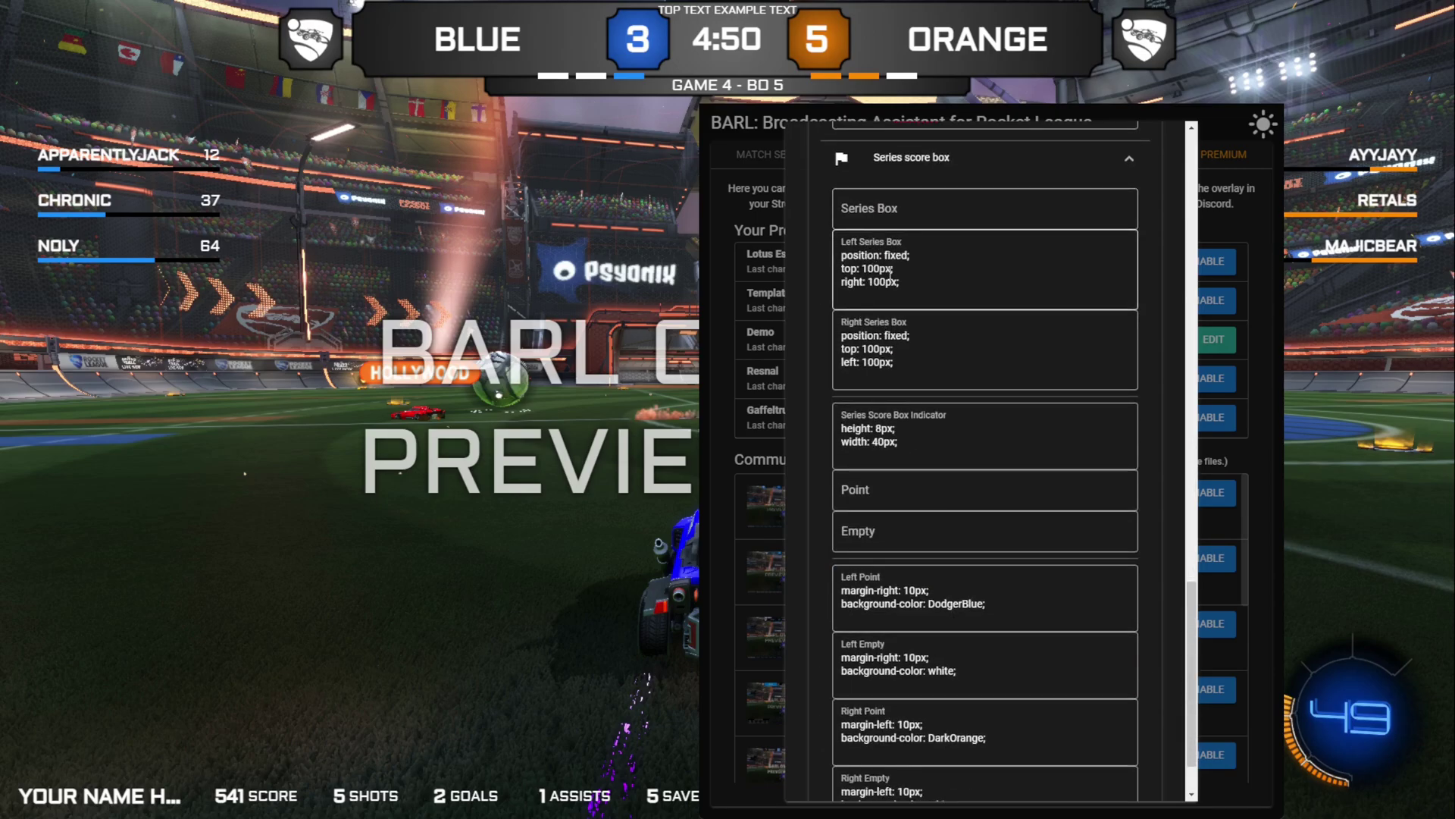
left_click(873, 267)
key("BackSpace")
type("2")
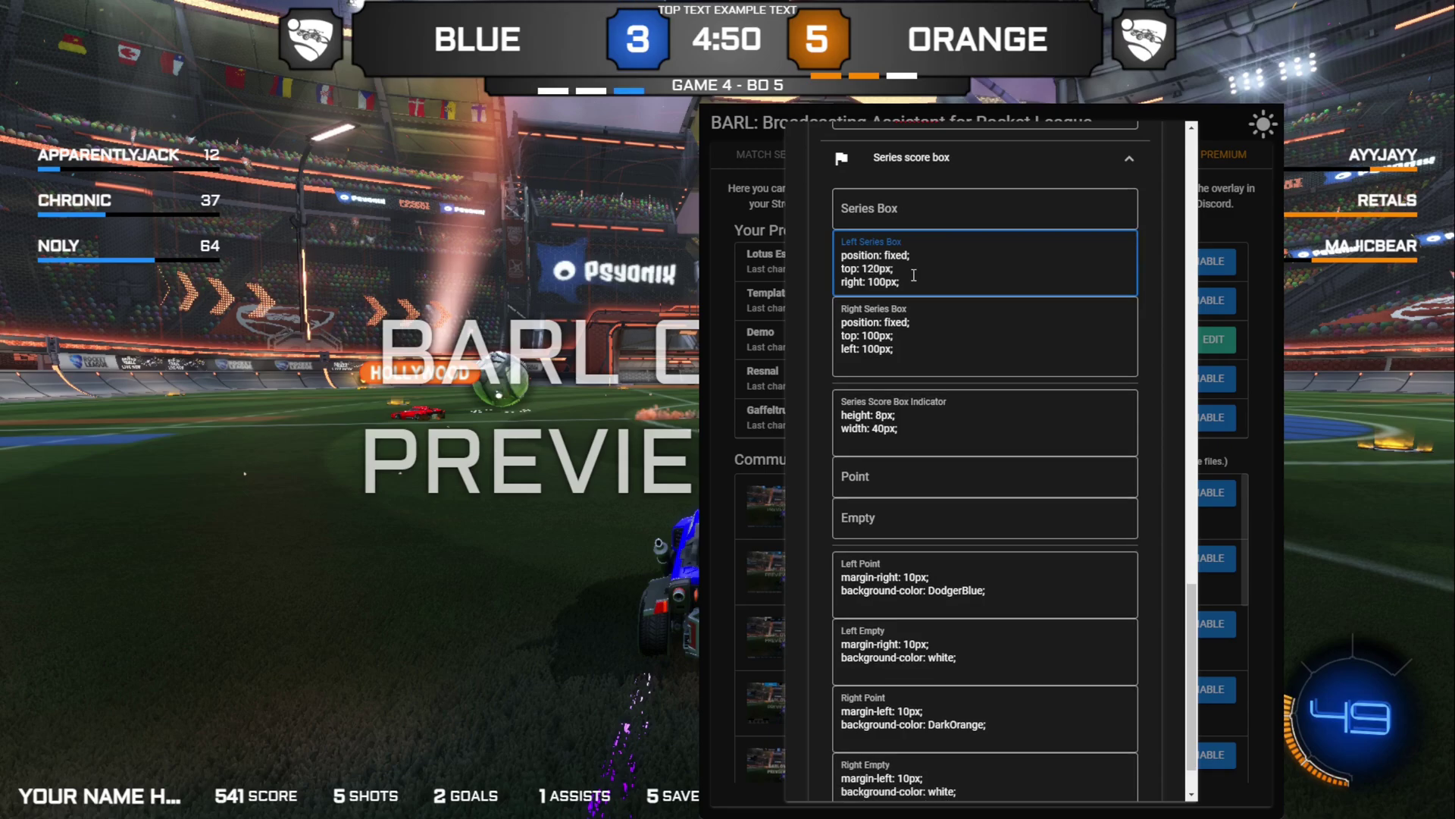
key("BackSpace")
type("1")
key("Delete")
type("5")
key("BackSpace")
type("2")
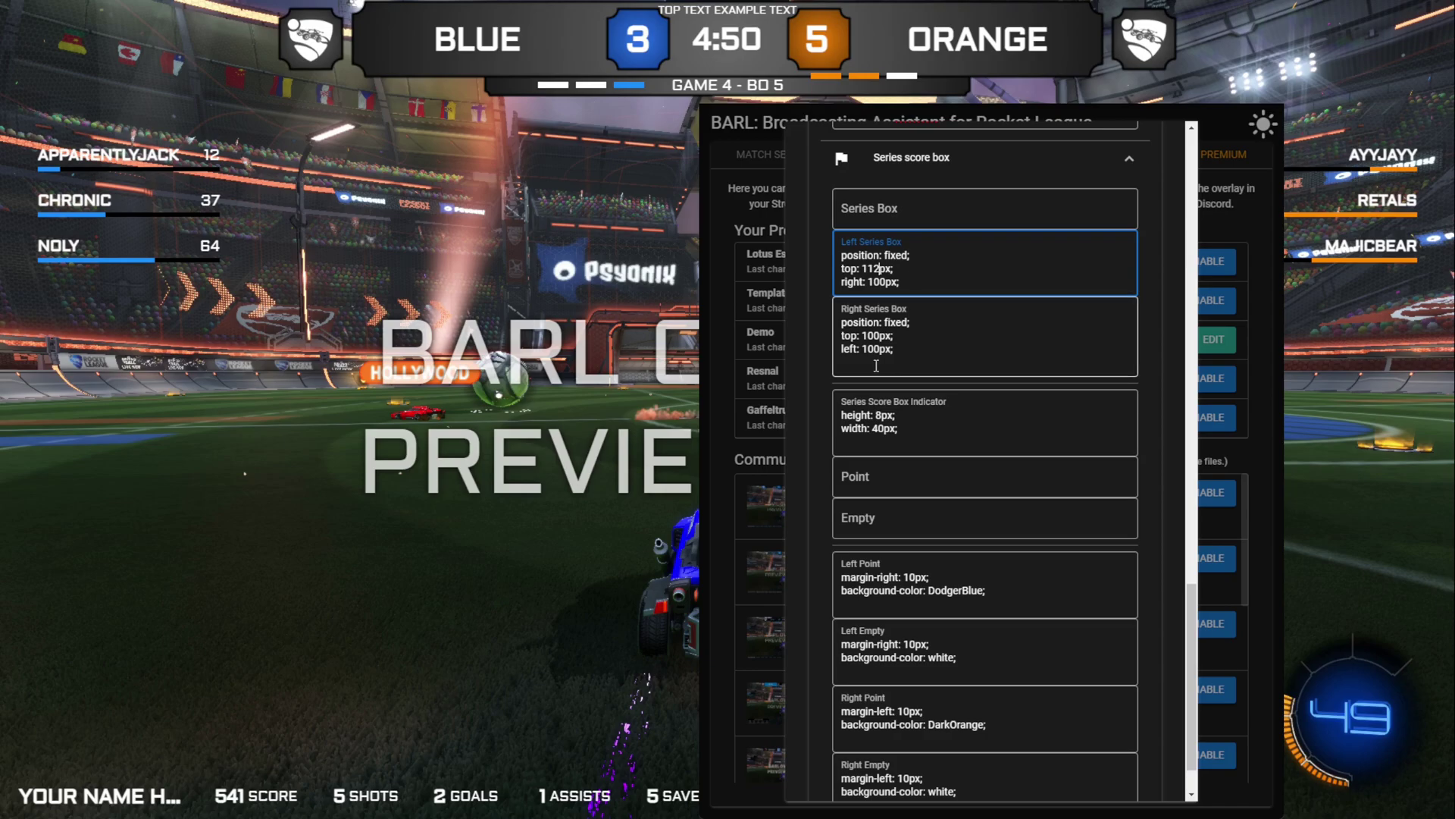
Copy the 112px top to the Right Series Box and set marker height to 10px
double_click(874, 269)
key("ctrl+c")
double_click(876, 335)
key("ctrl+v")
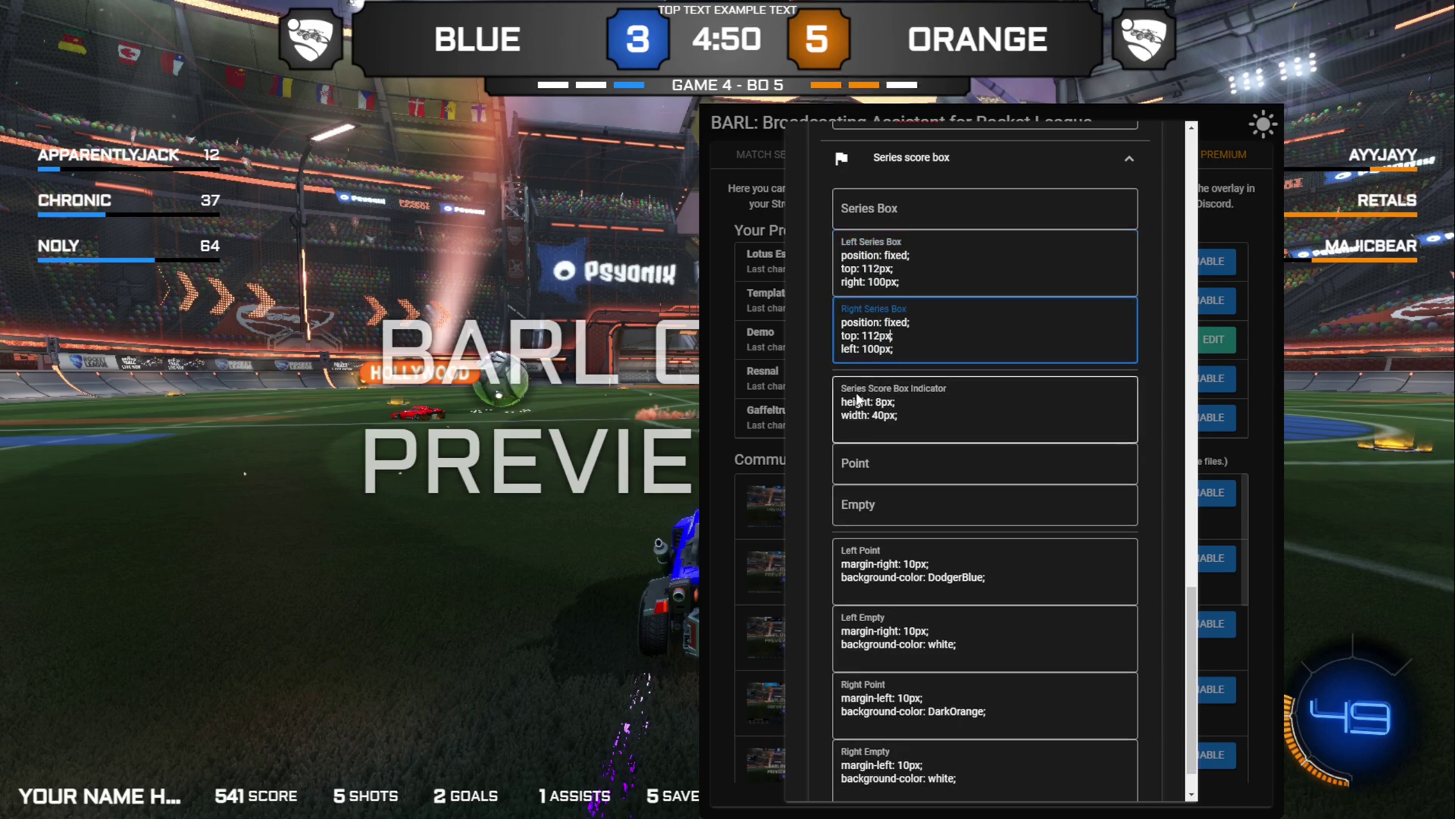
left_click(881, 402)
key("BackSpace")
type("10")
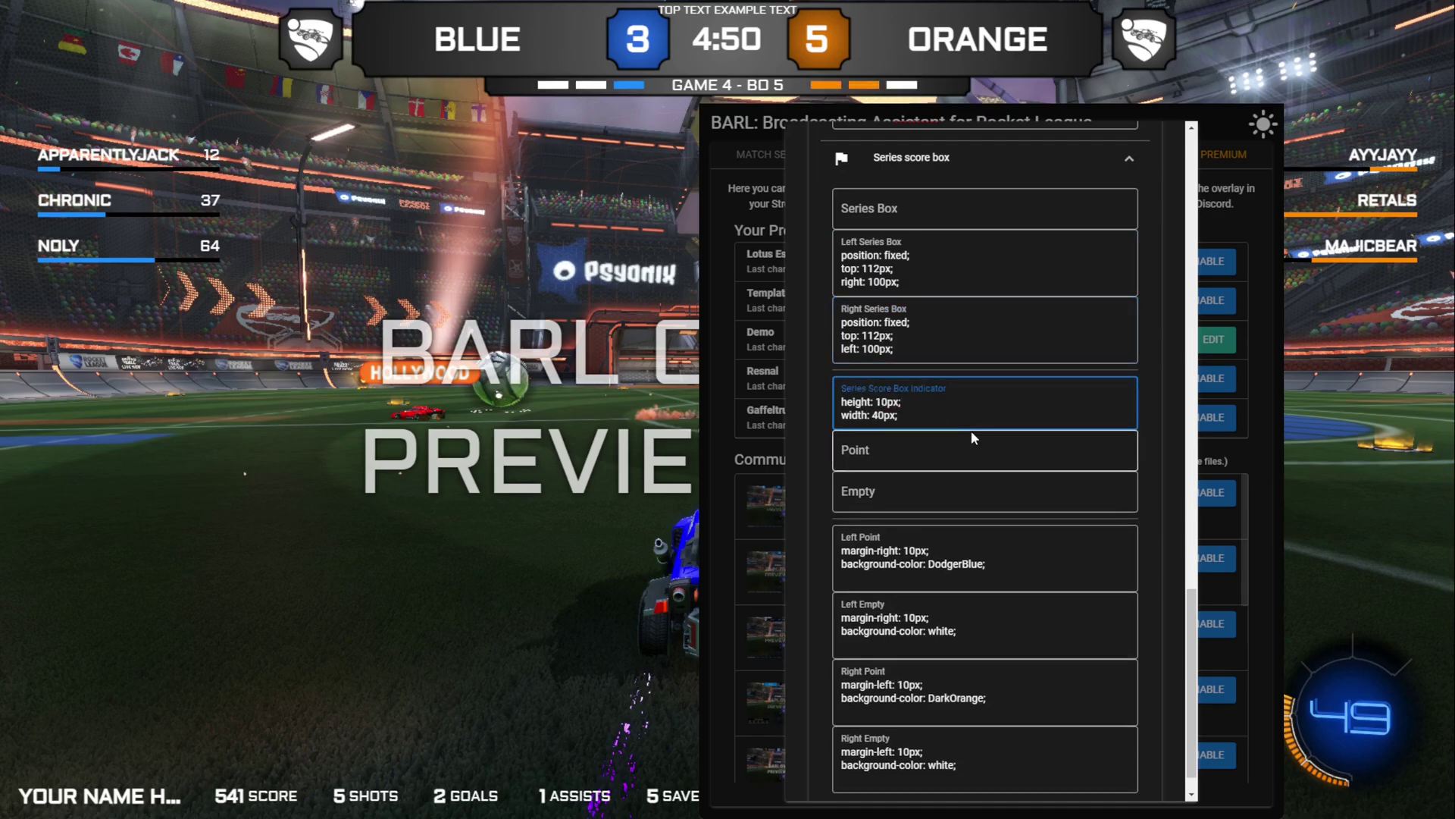
Change both Left and Right Series Box tops to 113px
left_click(879, 334)
key("BackSpace")
type("4")
key("BackSpace")
type("3")
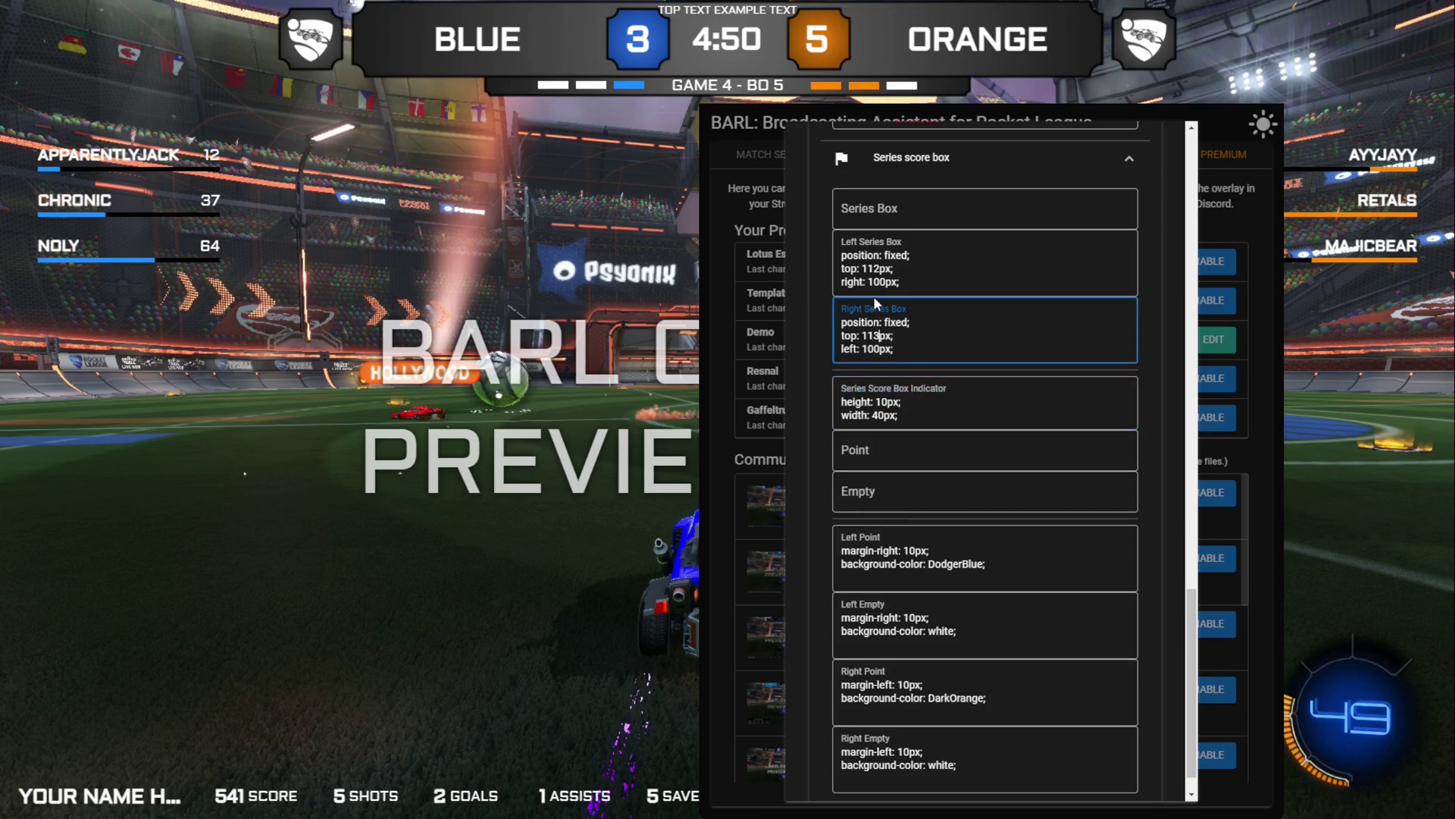
left_click(876, 269)
key("BackSpace")
type("3")
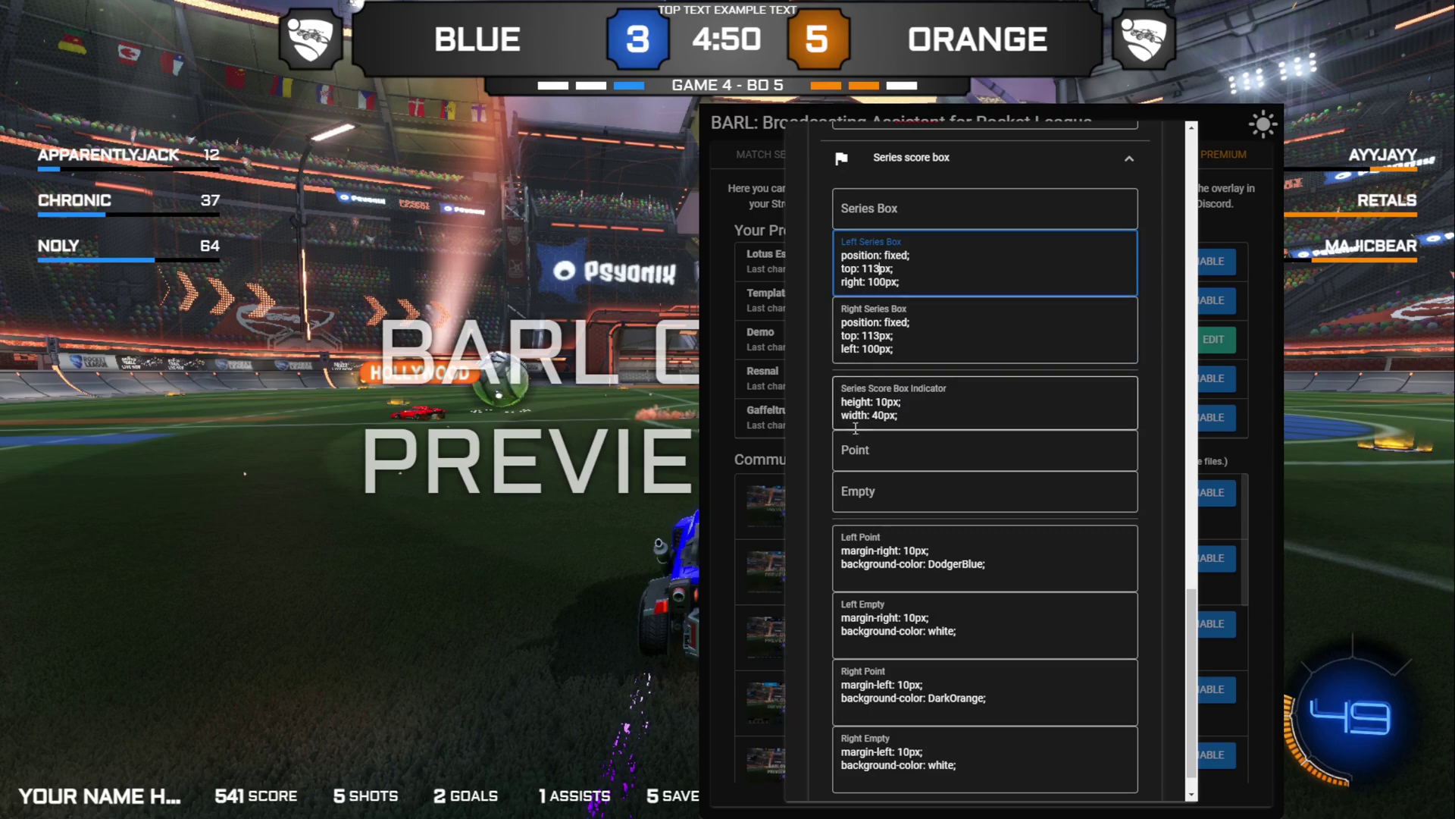
Make the Left and Right Empty marker backgrounds black instead of white
scroll(946, 523, "down", 1)
left_click(938, 592)
double_click(937, 592)
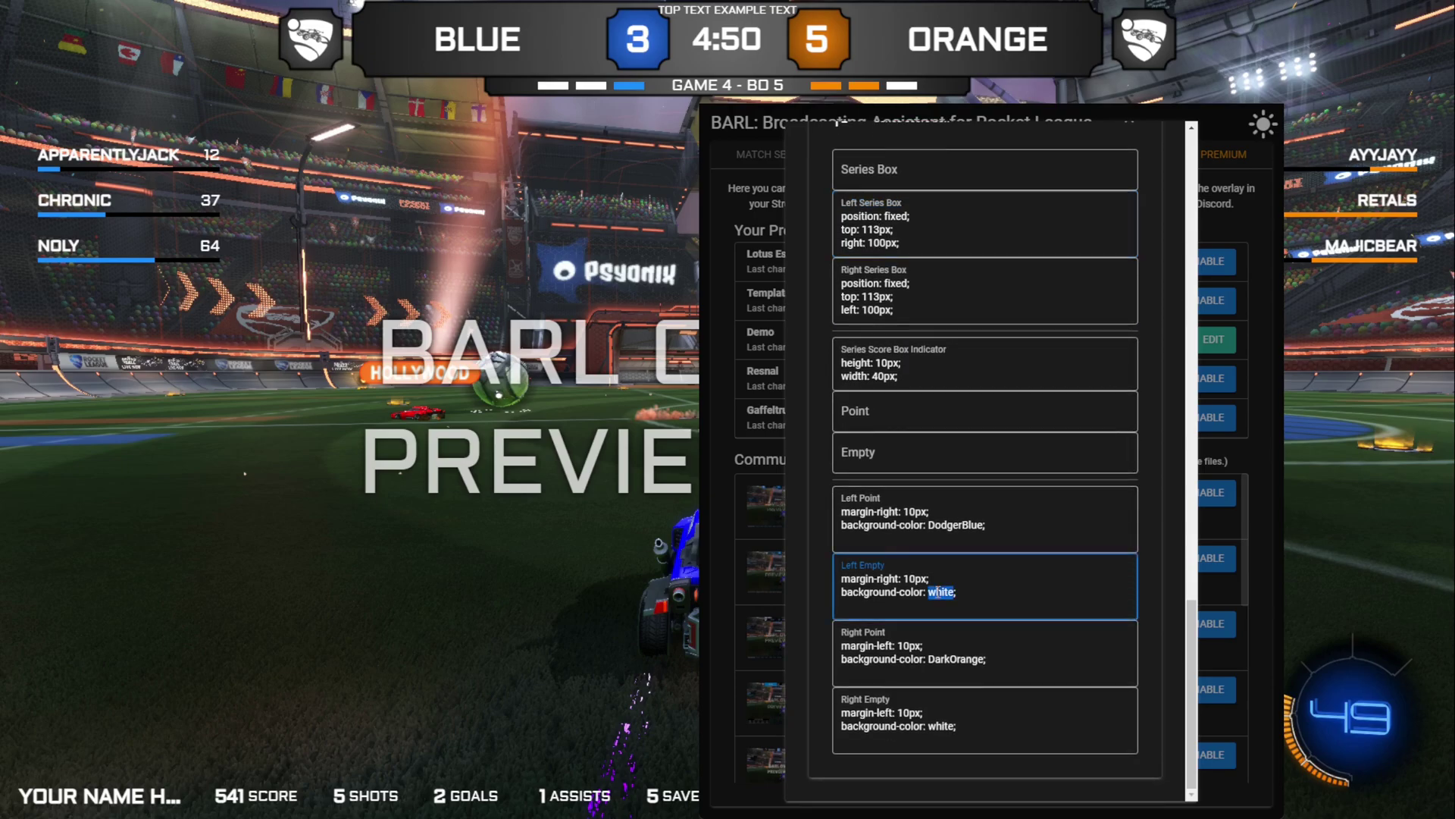
type("black")
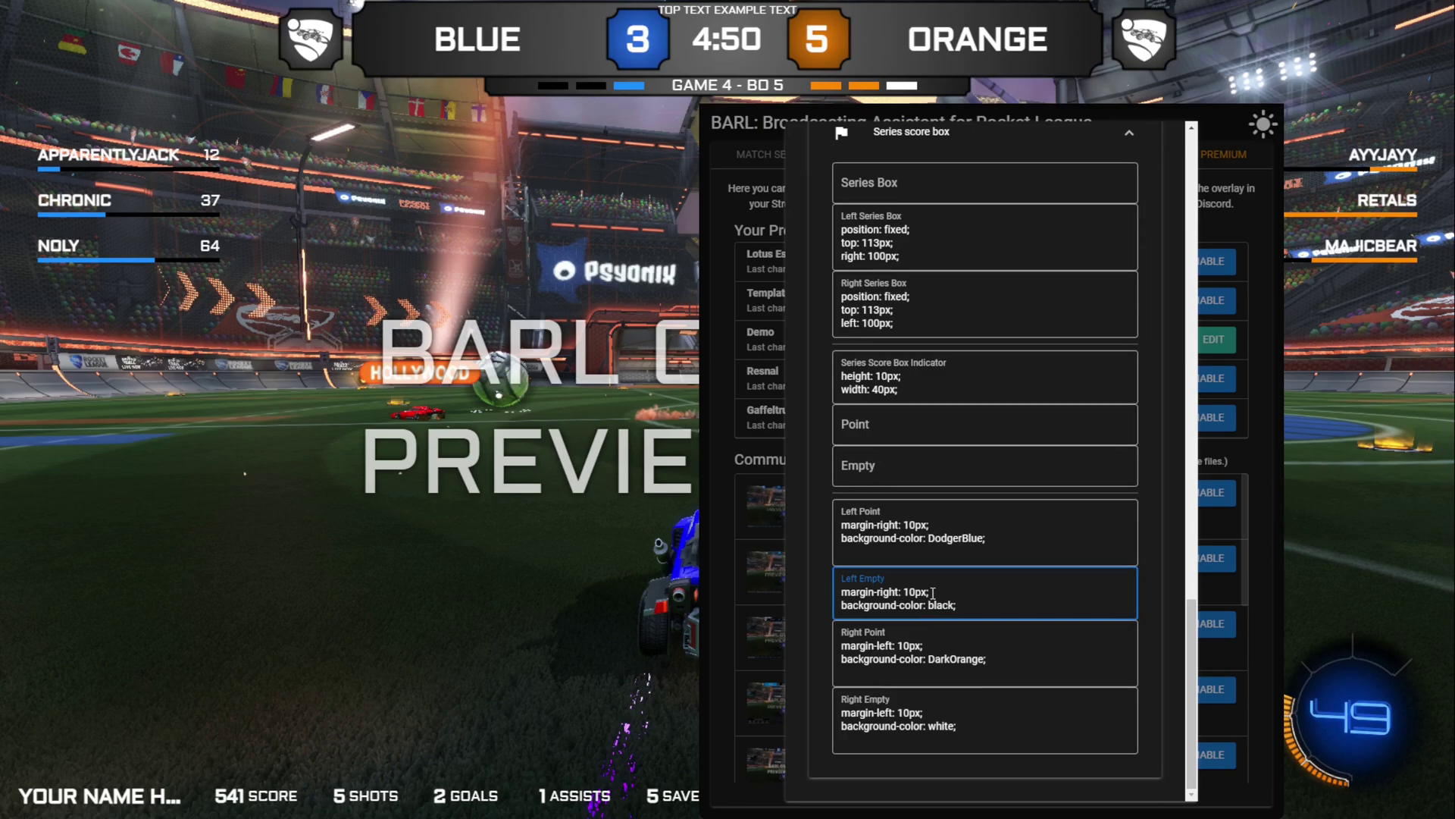
type(";")
double_click(940, 604)
double_click(942, 725)
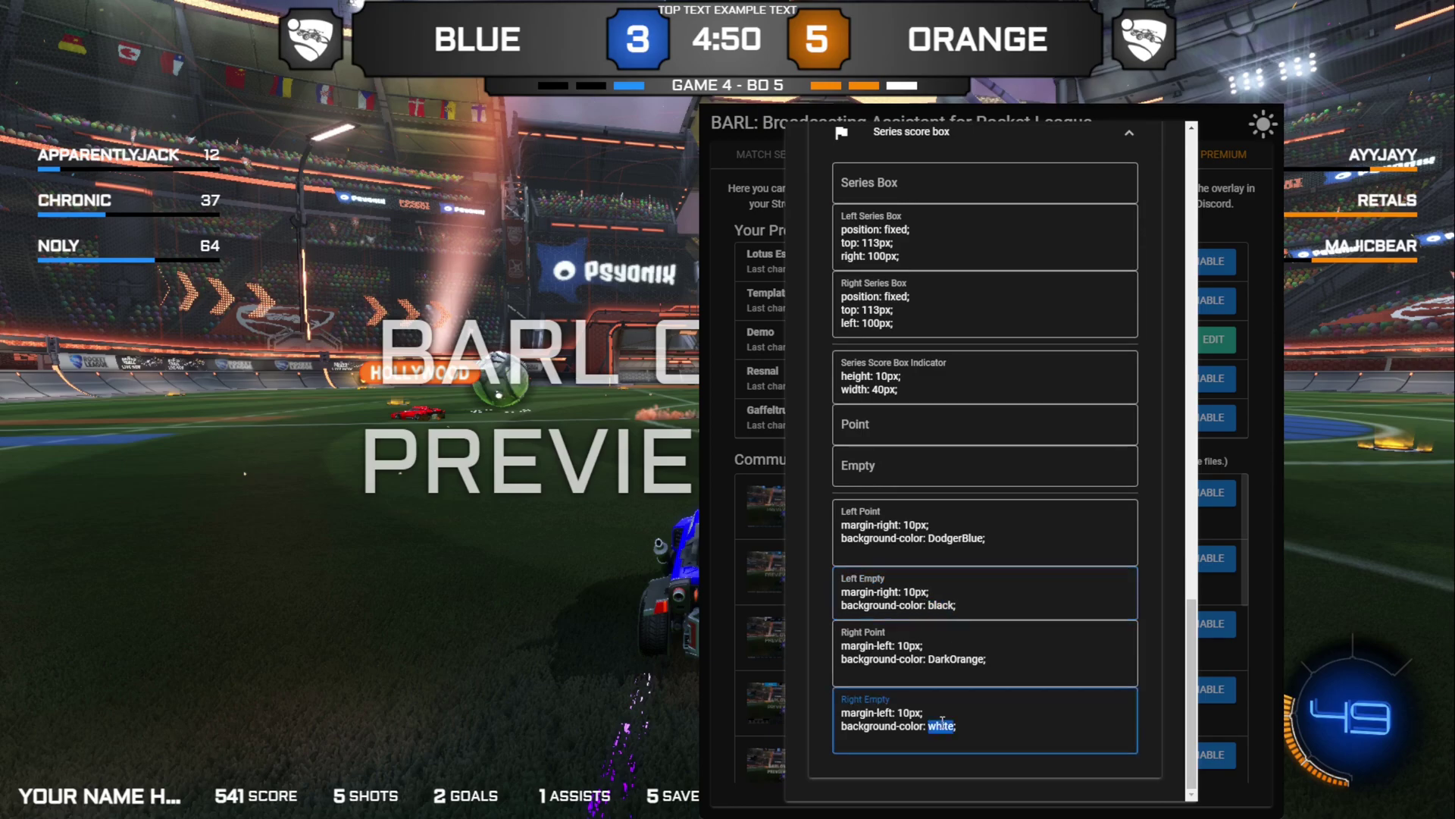
type("black;")
left_click_drag(958, 739, 848, 727)
Check the right point marker colour, leaving it as DarkOrange
left_click(899, 676)
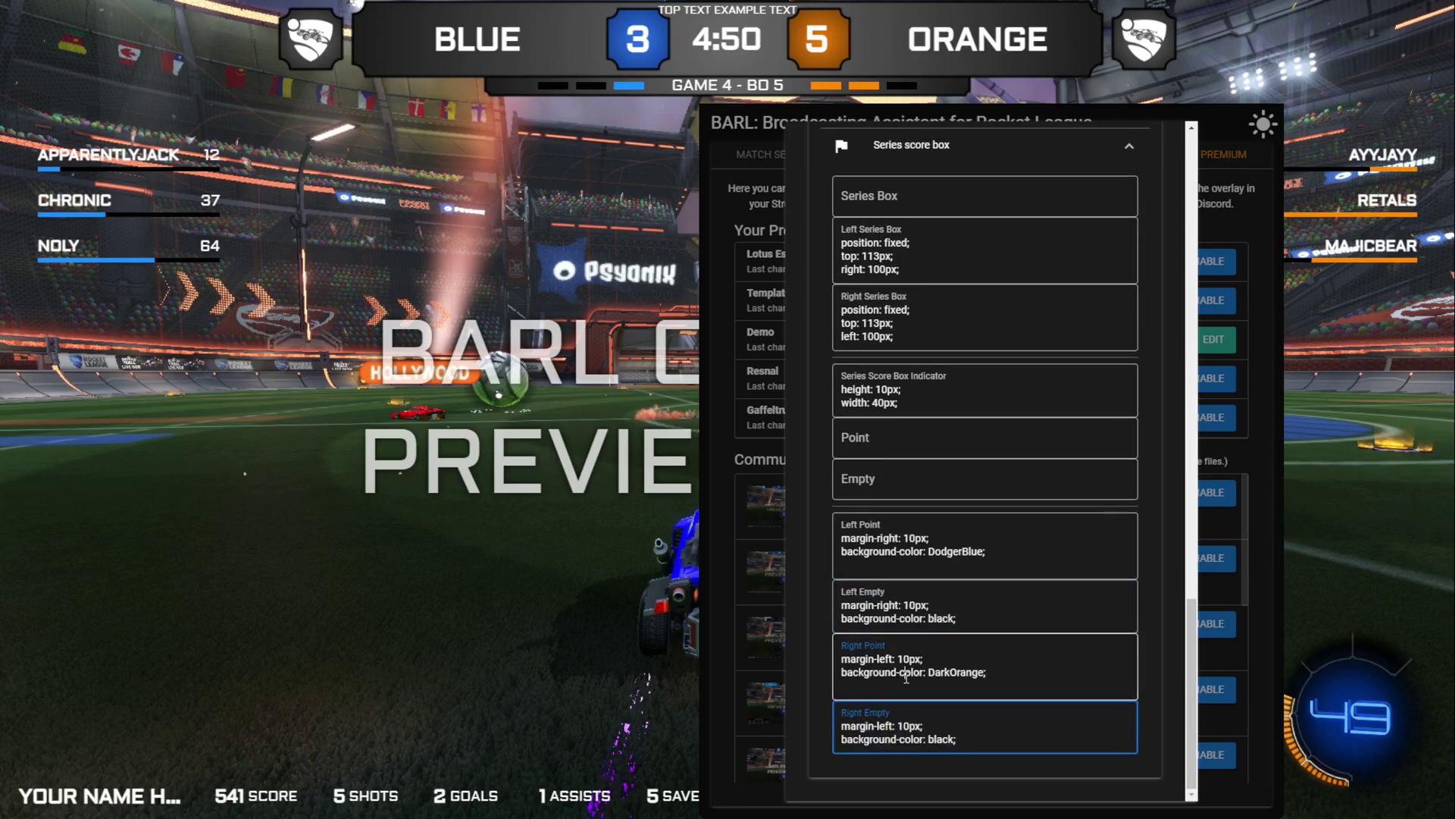
double_click(957, 672)
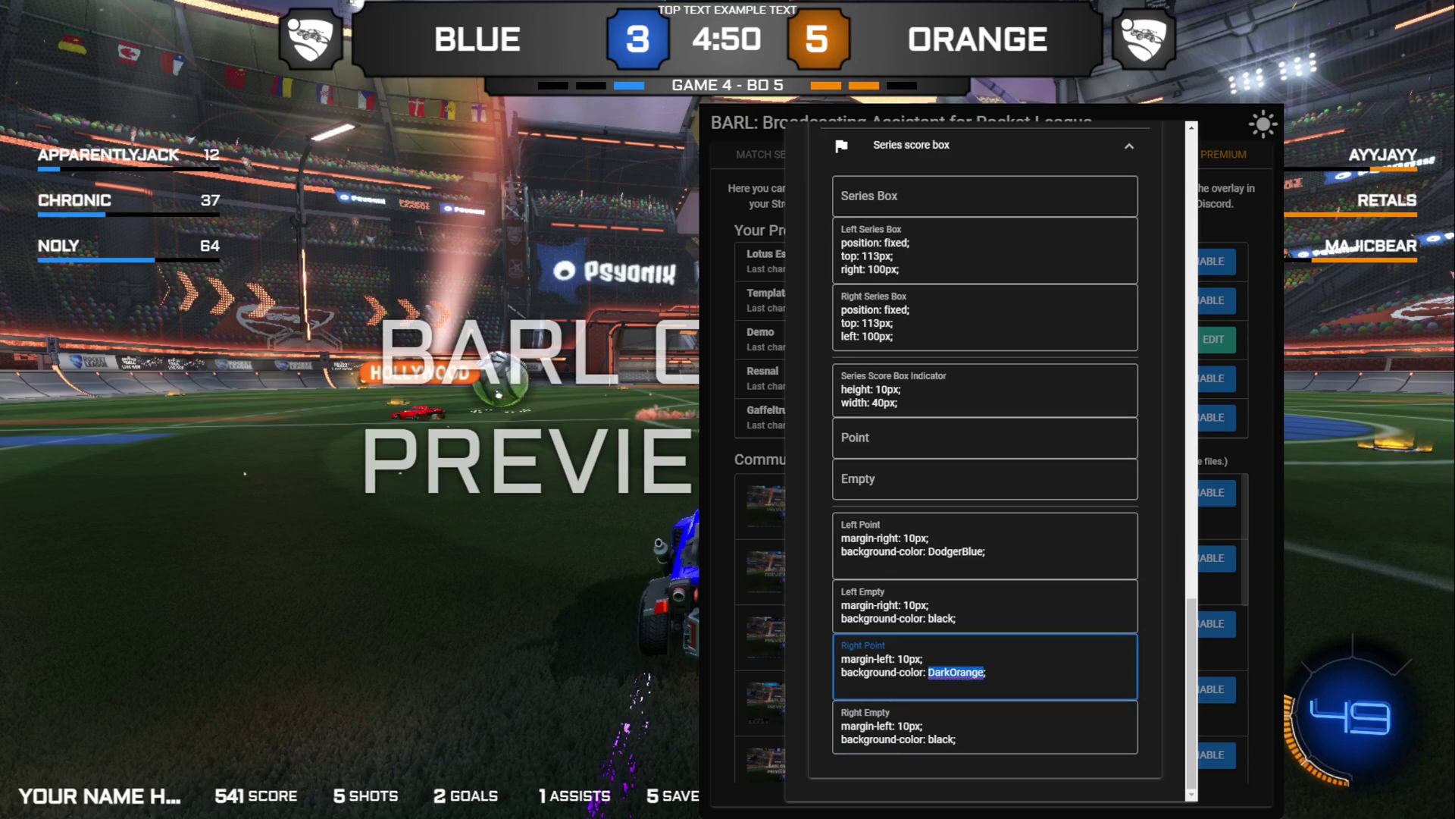
left_click(1002, 686)
scroll(913, 546, "up", 1)
scroll(917, 561, "up", 3)
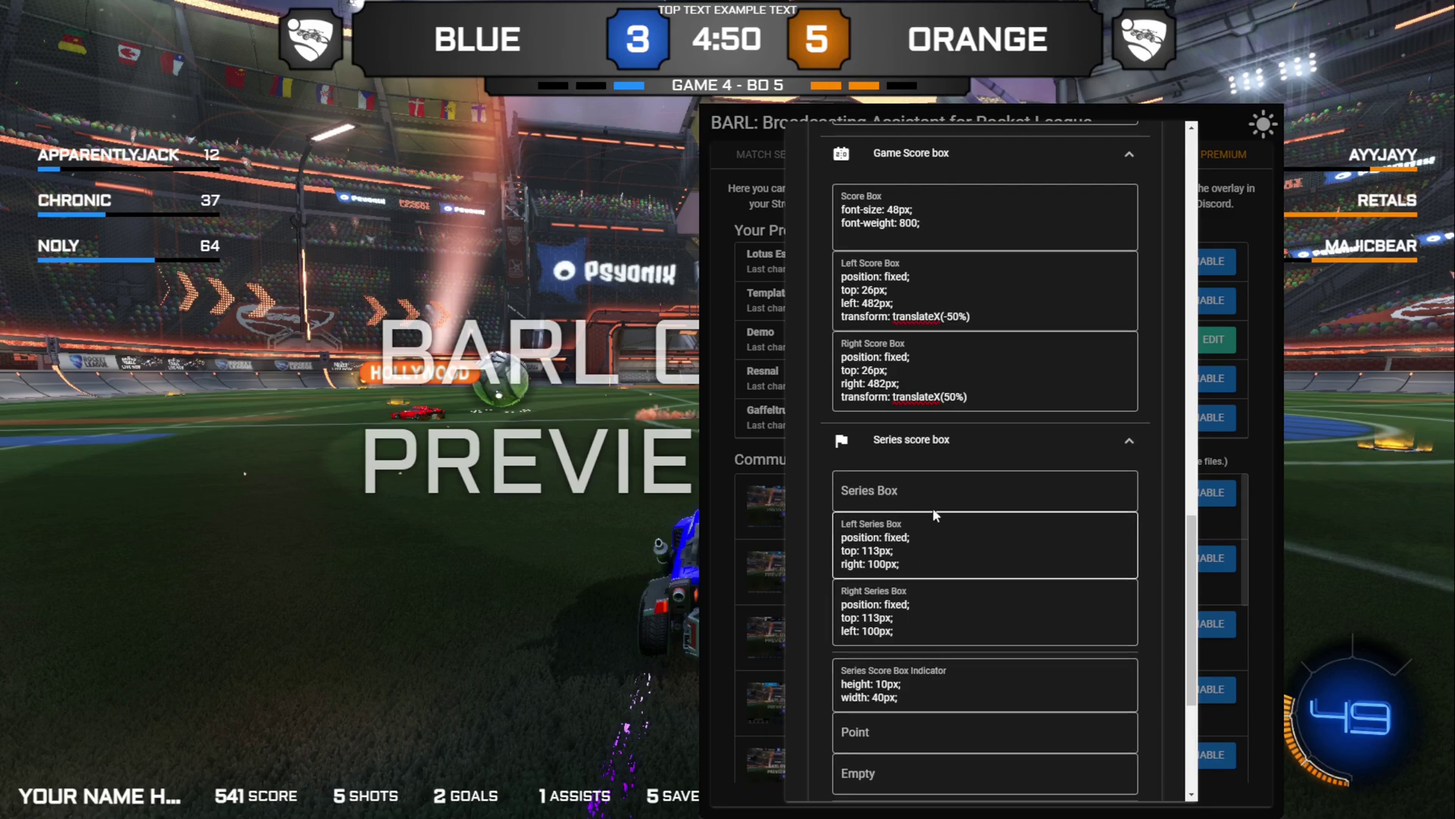
scroll(936, 485, "up", 8)
scroll(956, 343, "up", 10)
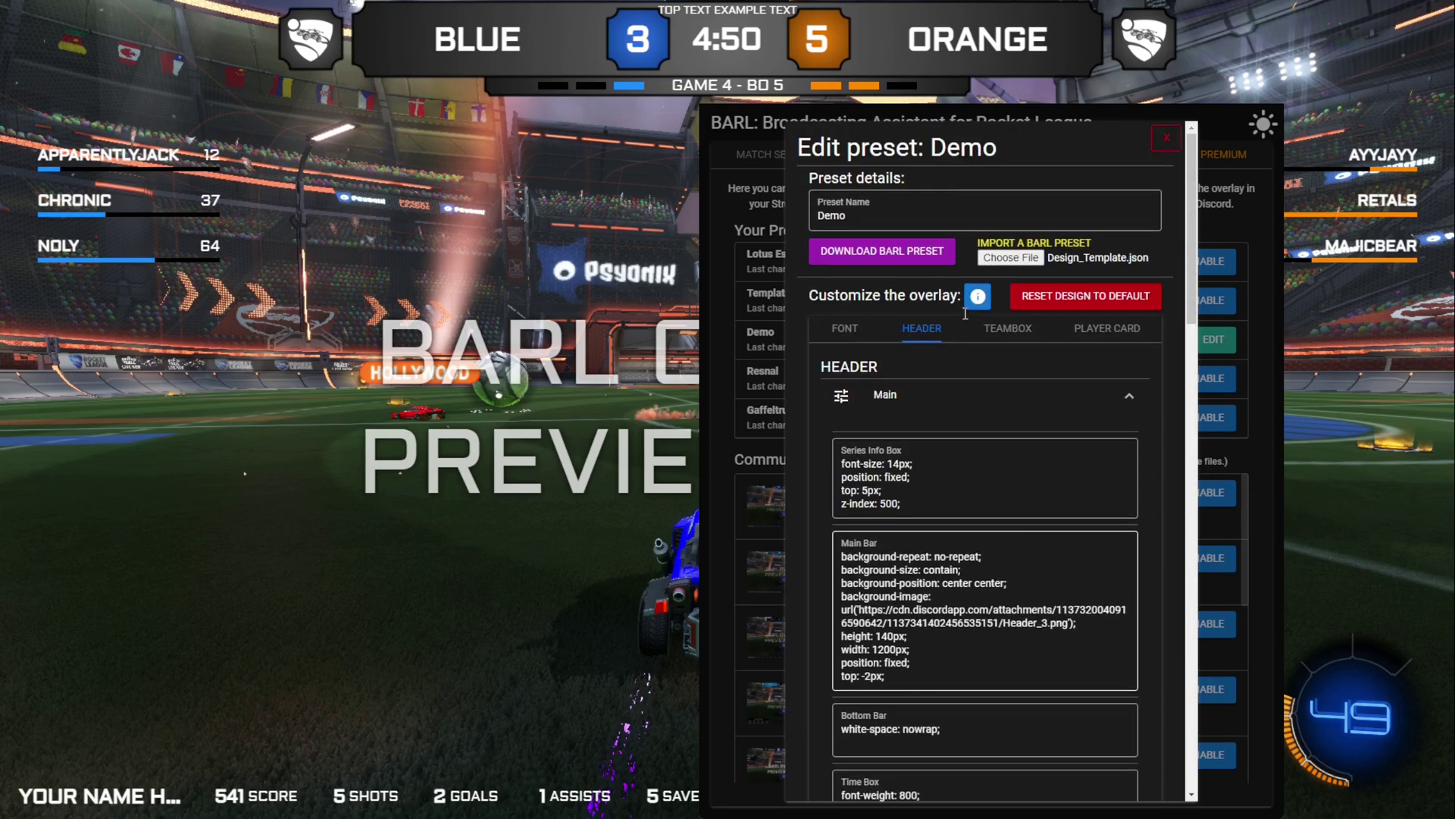
Show the Team Box and Player Box rules and find the PLACEHOLDER image lines
left_click(992, 338)
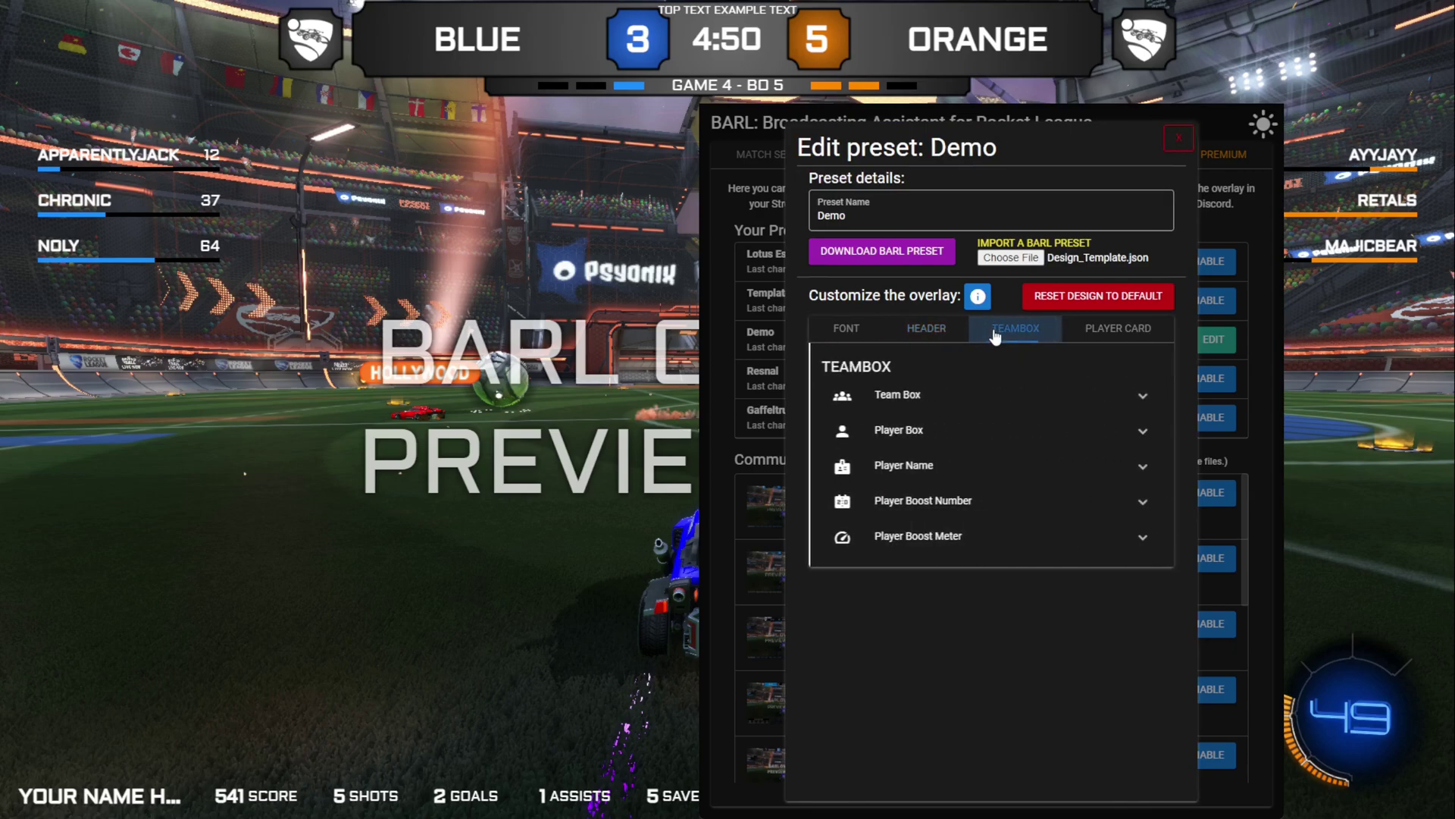
left_click(917, 395)
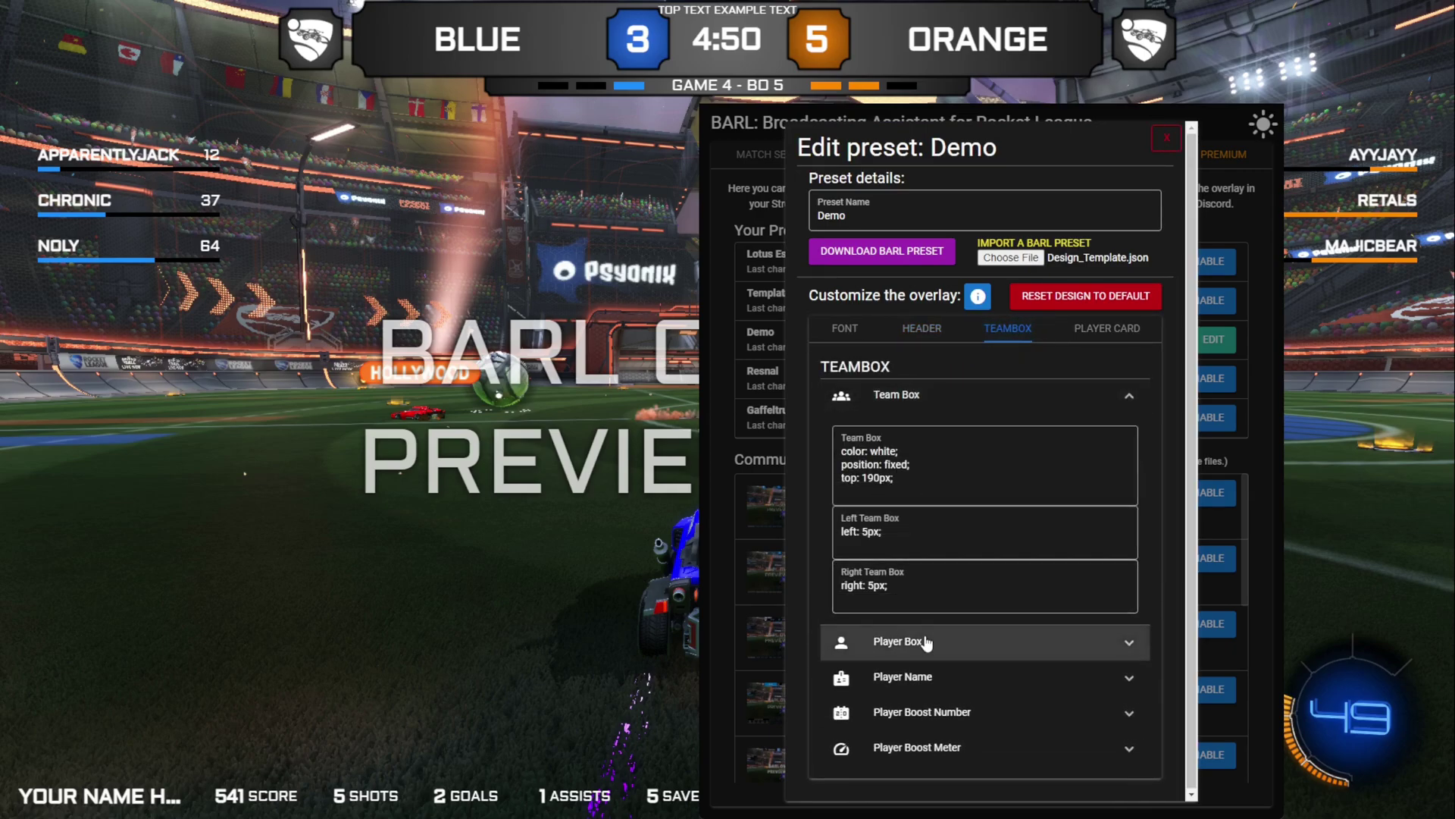
left_click(926, 641)
scroll(902, 481, "down", 2)
scroll(902, 482, "down", 2)
left_click(938, 513)
left_click_drag(872, 514, 1005, 513)
double_click(1002, 592)
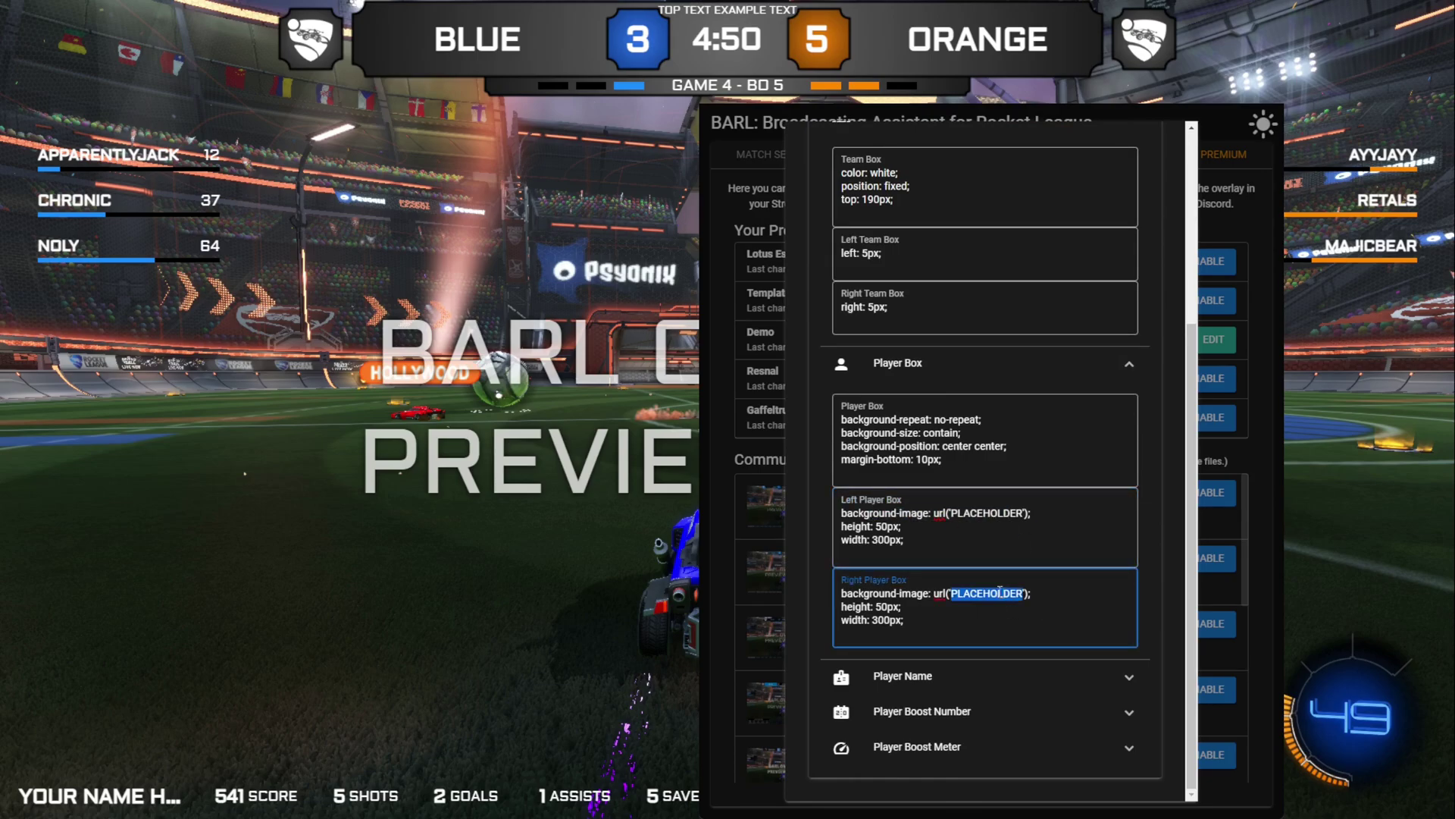
Paste the blue boost box image link into the Left Player Box image rule
key("alt+Tab")
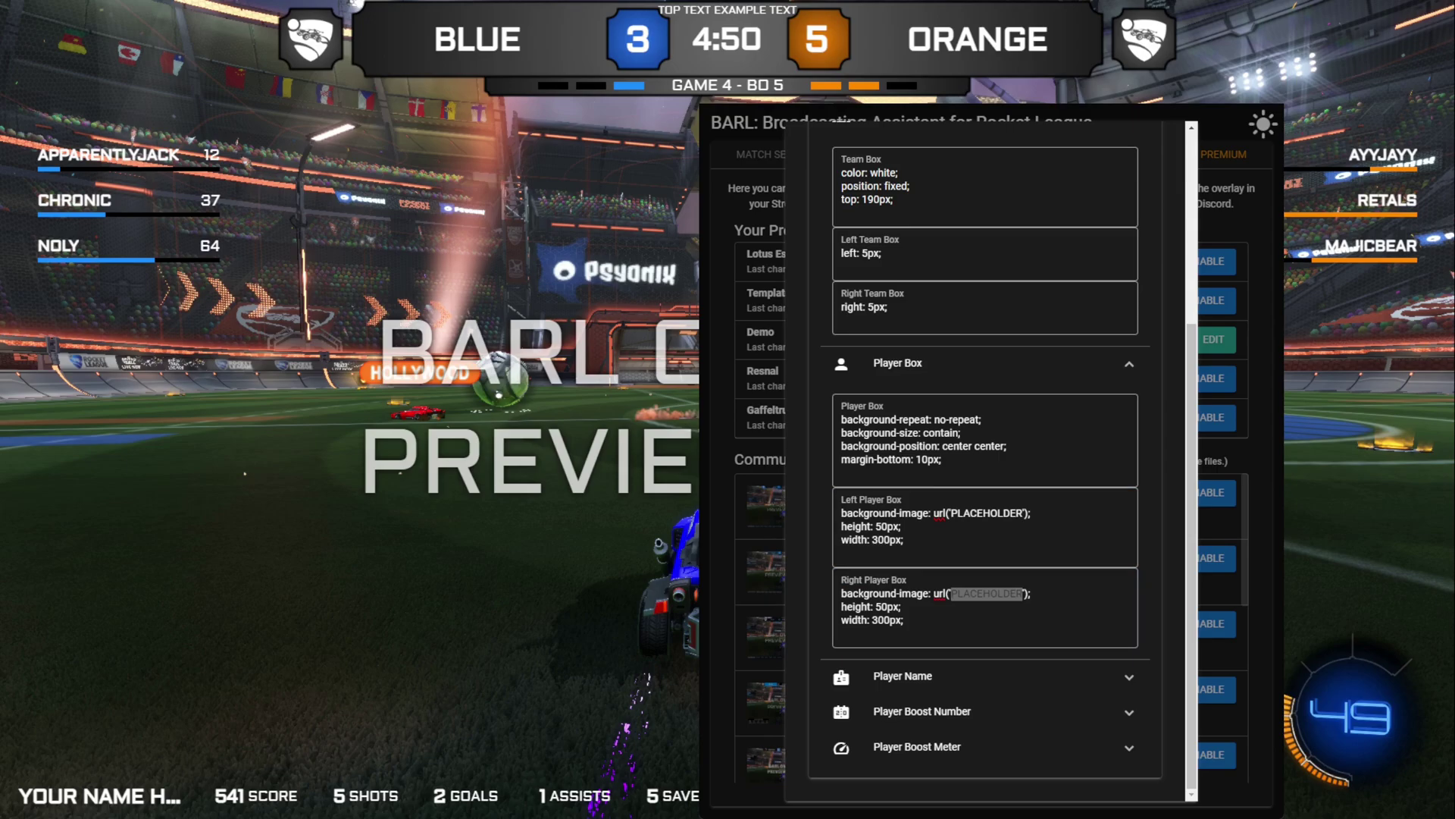
key("alt+Tab")
double_click(991, 513)
key("ctrl+v")
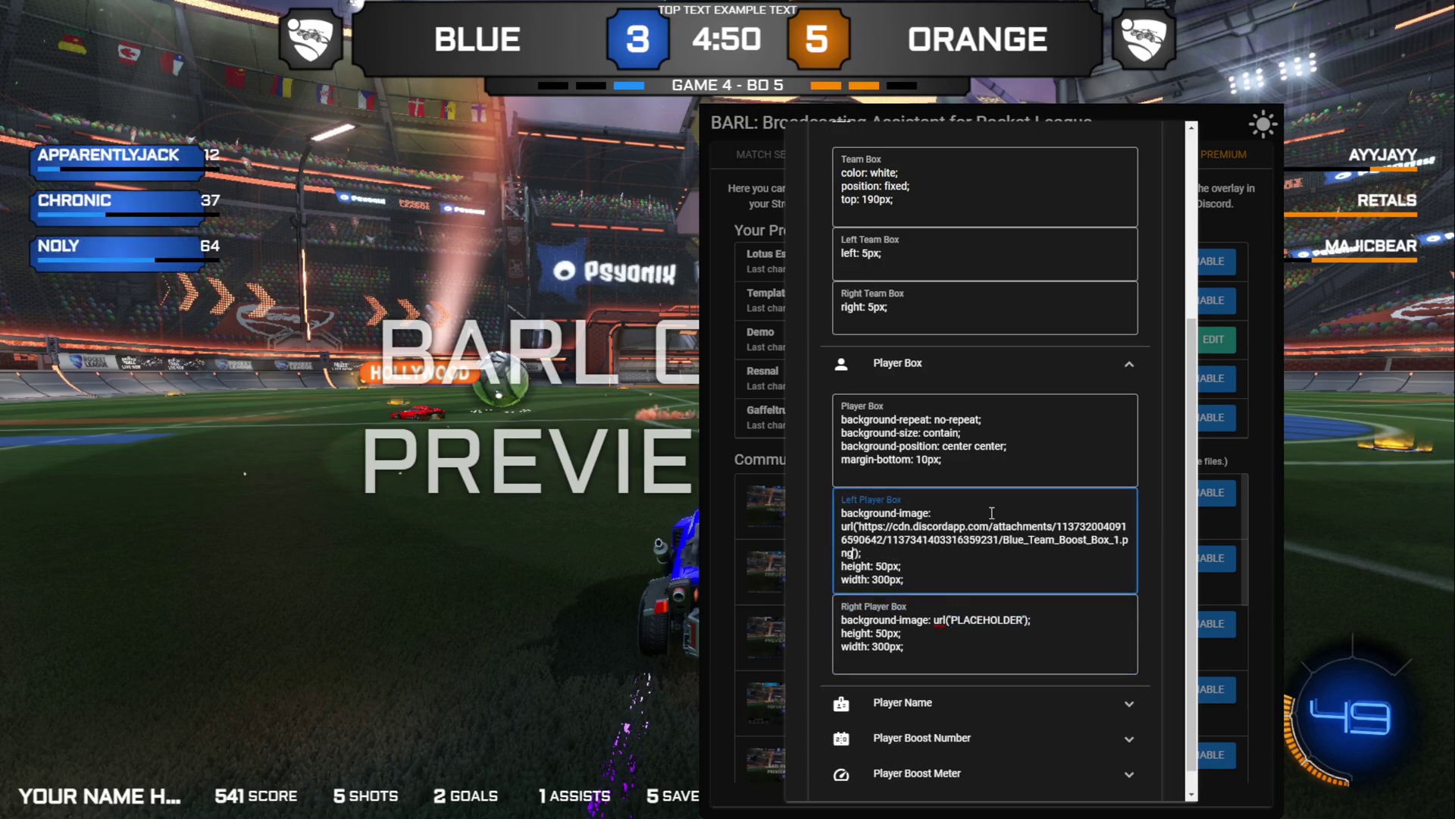
key("alt+Tab")
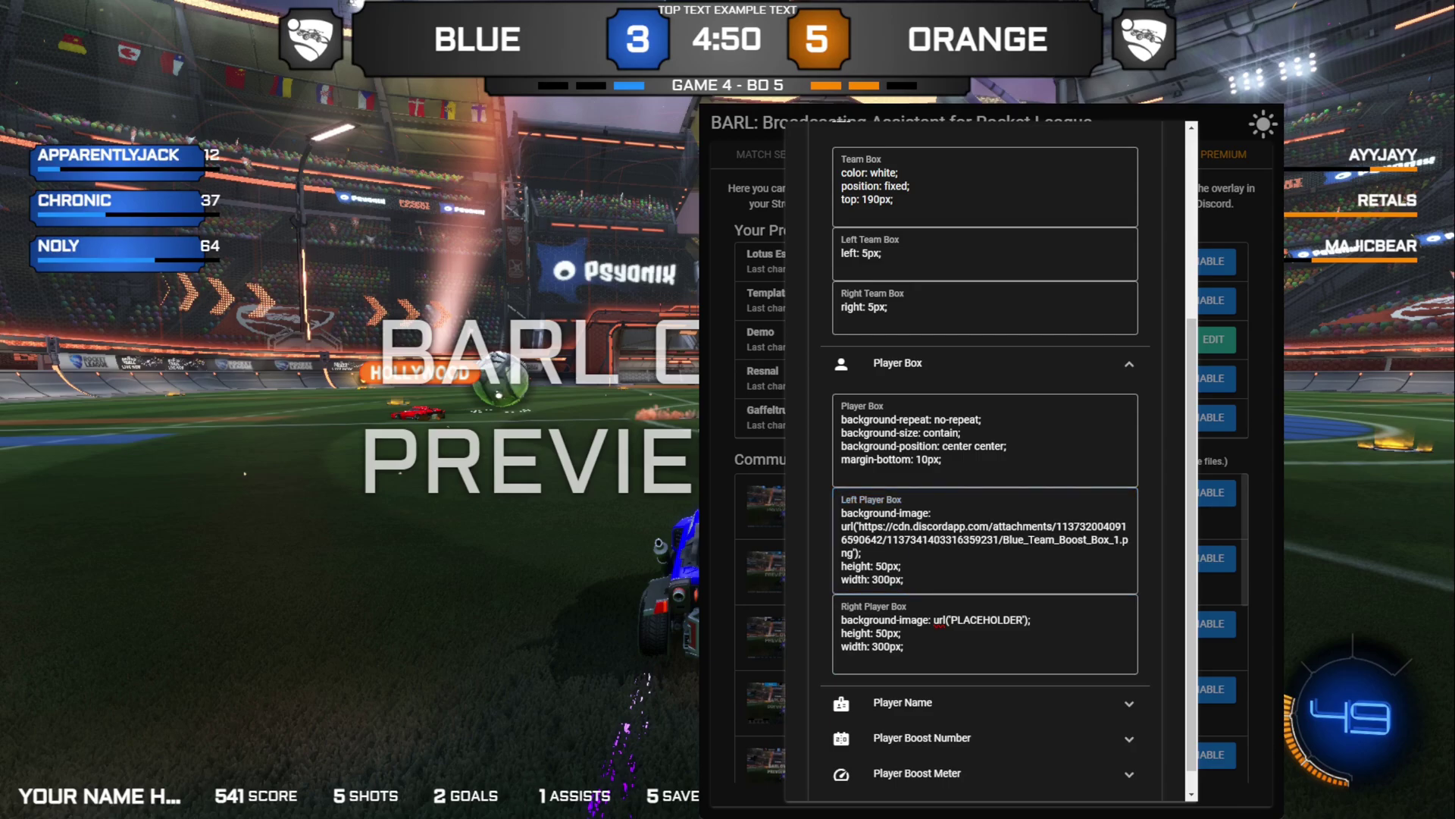
Paste the orange boost box image link into the Right Player Box image rule
key("alt+Tab")
double_click(984, 619)
key("ctrl+v")
key("alt+Tab")
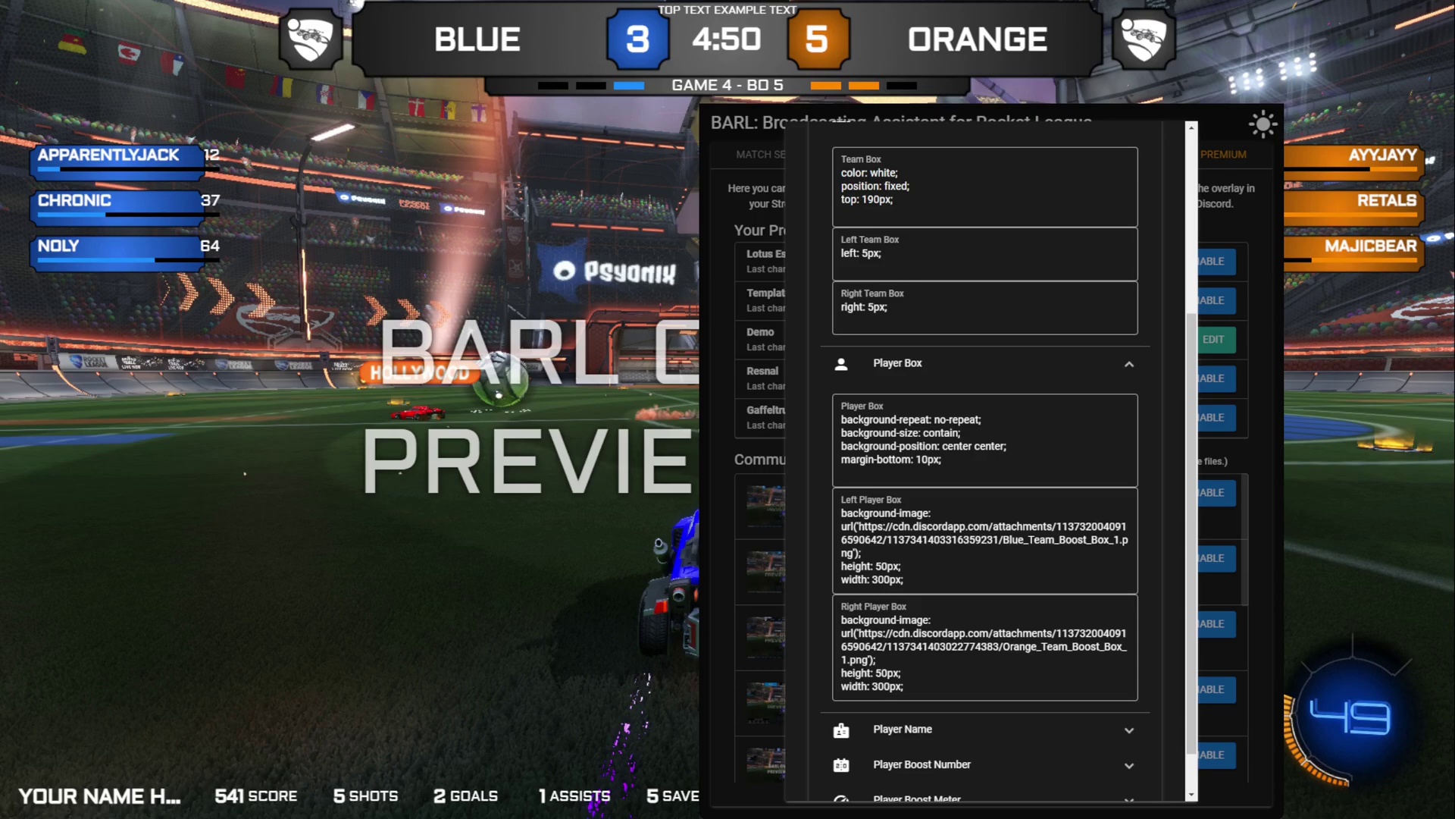
Set the left player box height to 65px after trying 60px and 70px
left_click(877, 565)
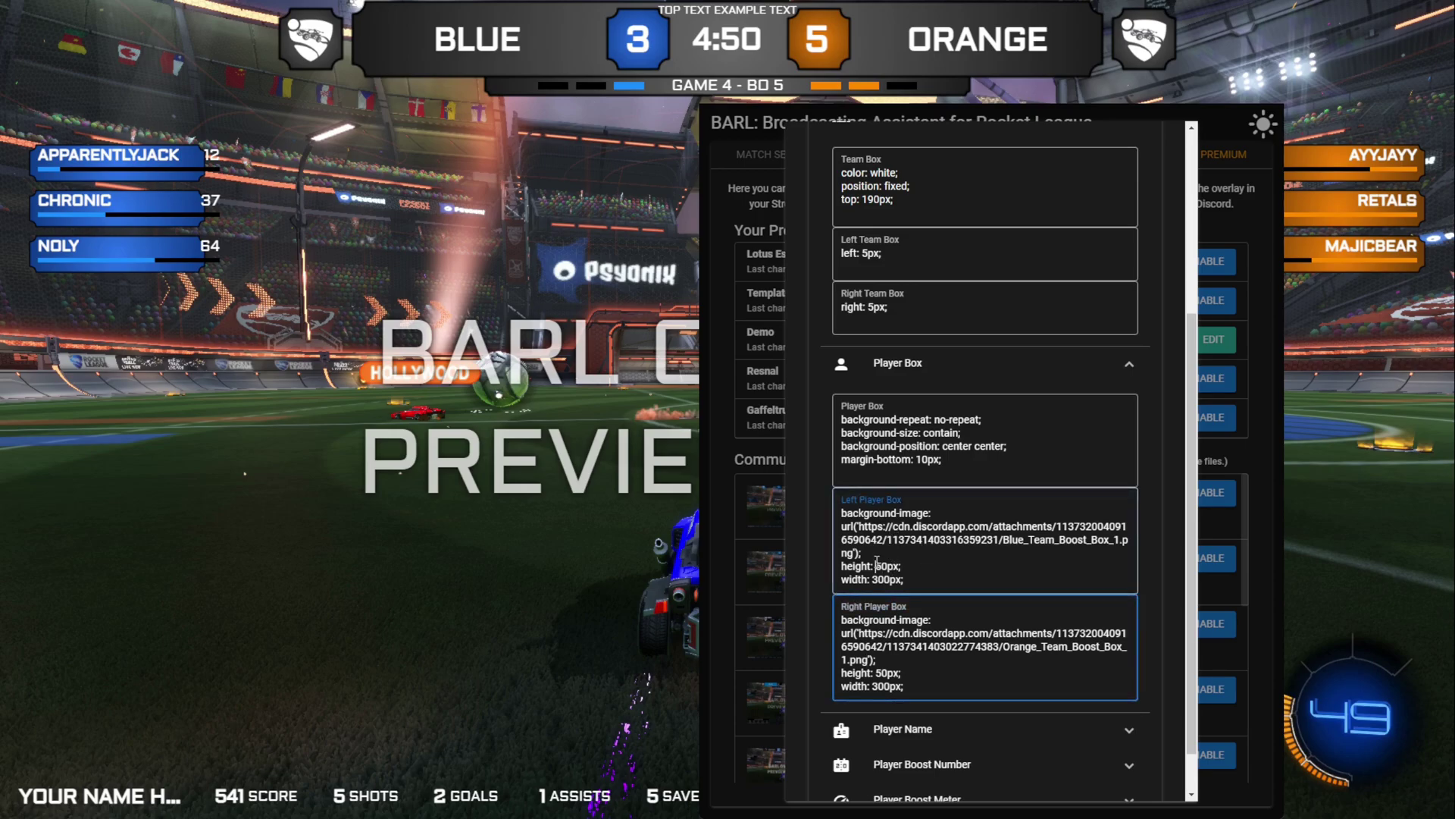
left_click_drag(913, 580, 804, 567)
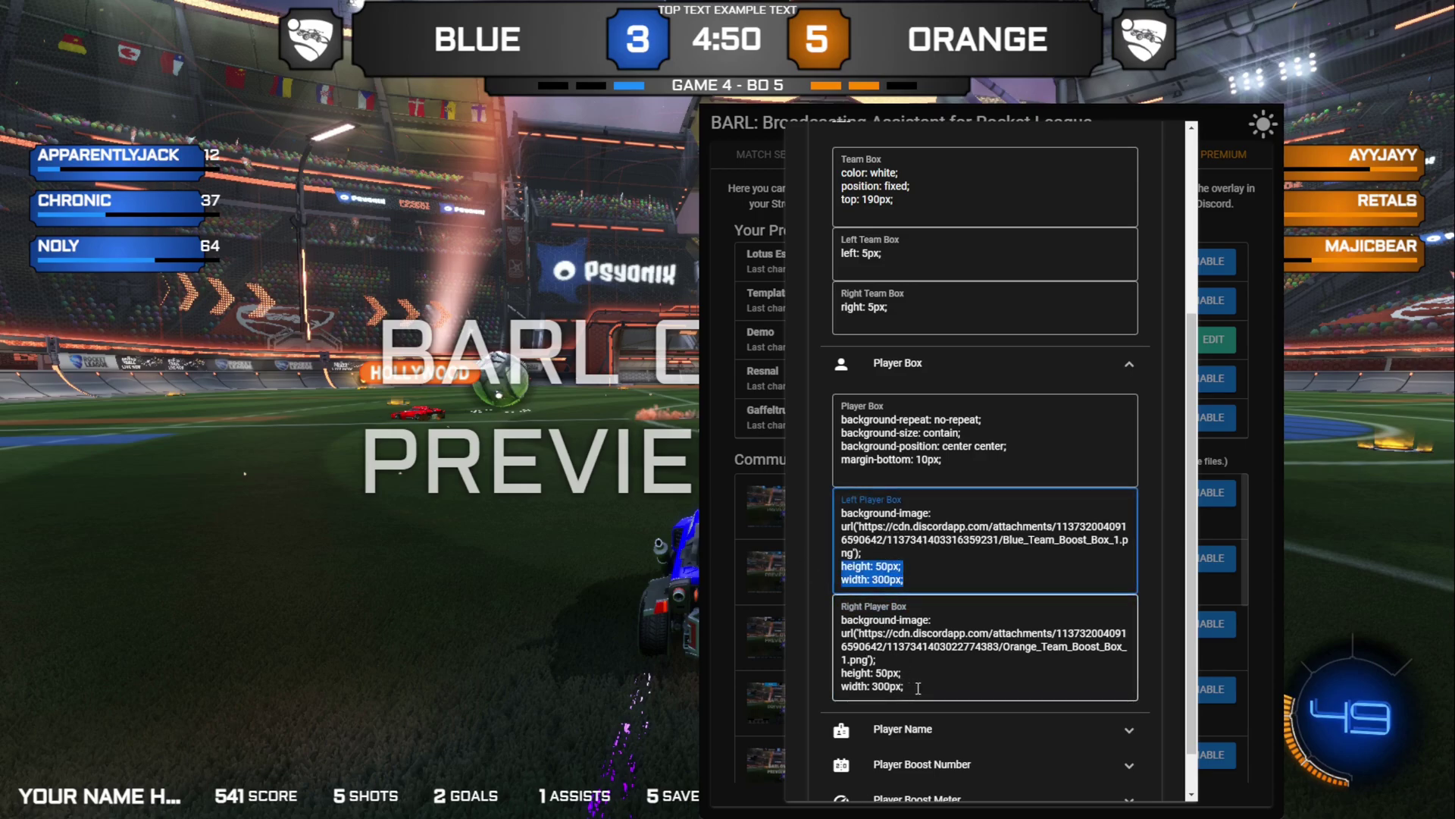
left_click_drag(918, 688, 839, 672)
left_click(876, 565)
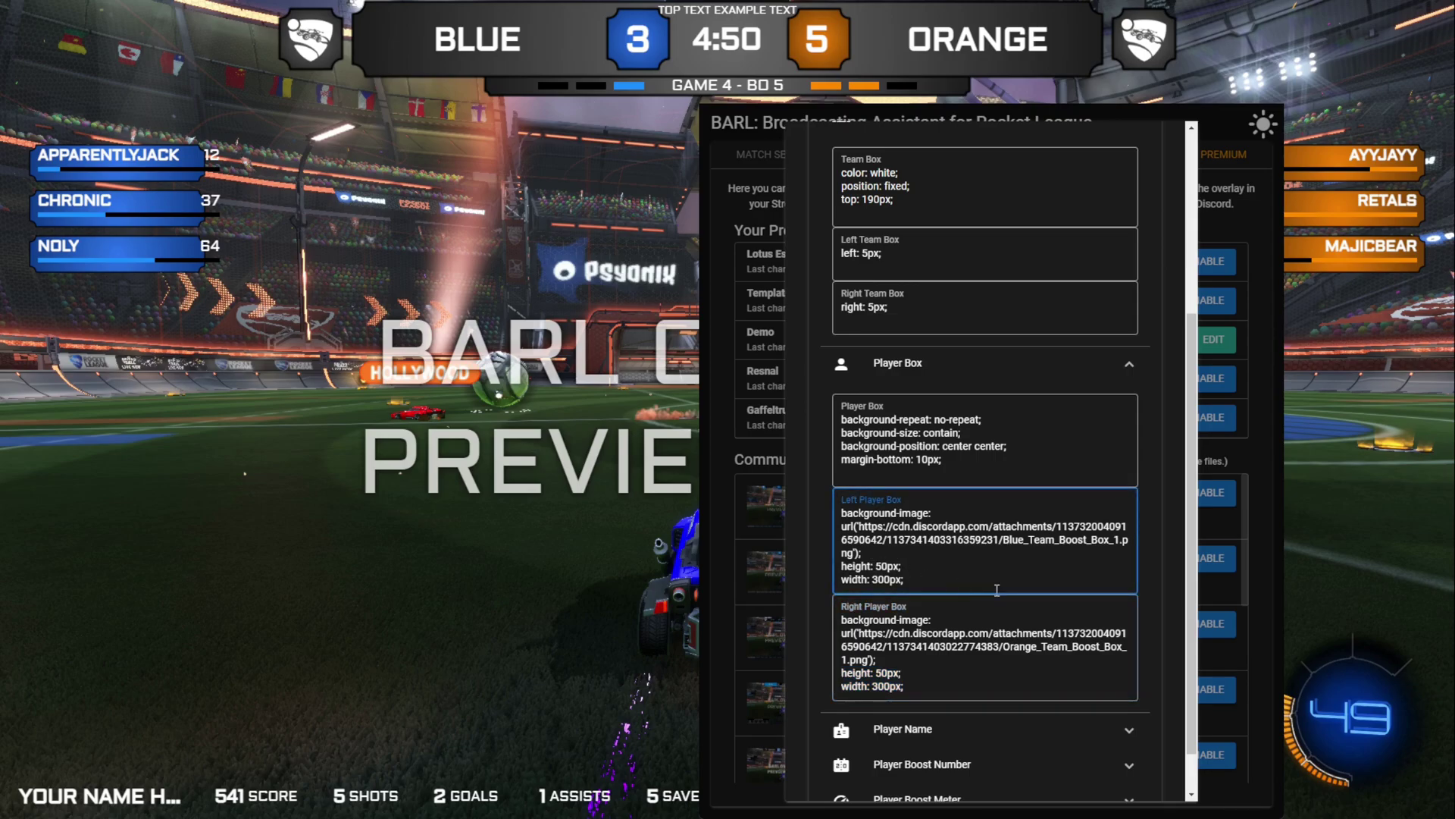
key("Down")
key("Delete")
type("4")
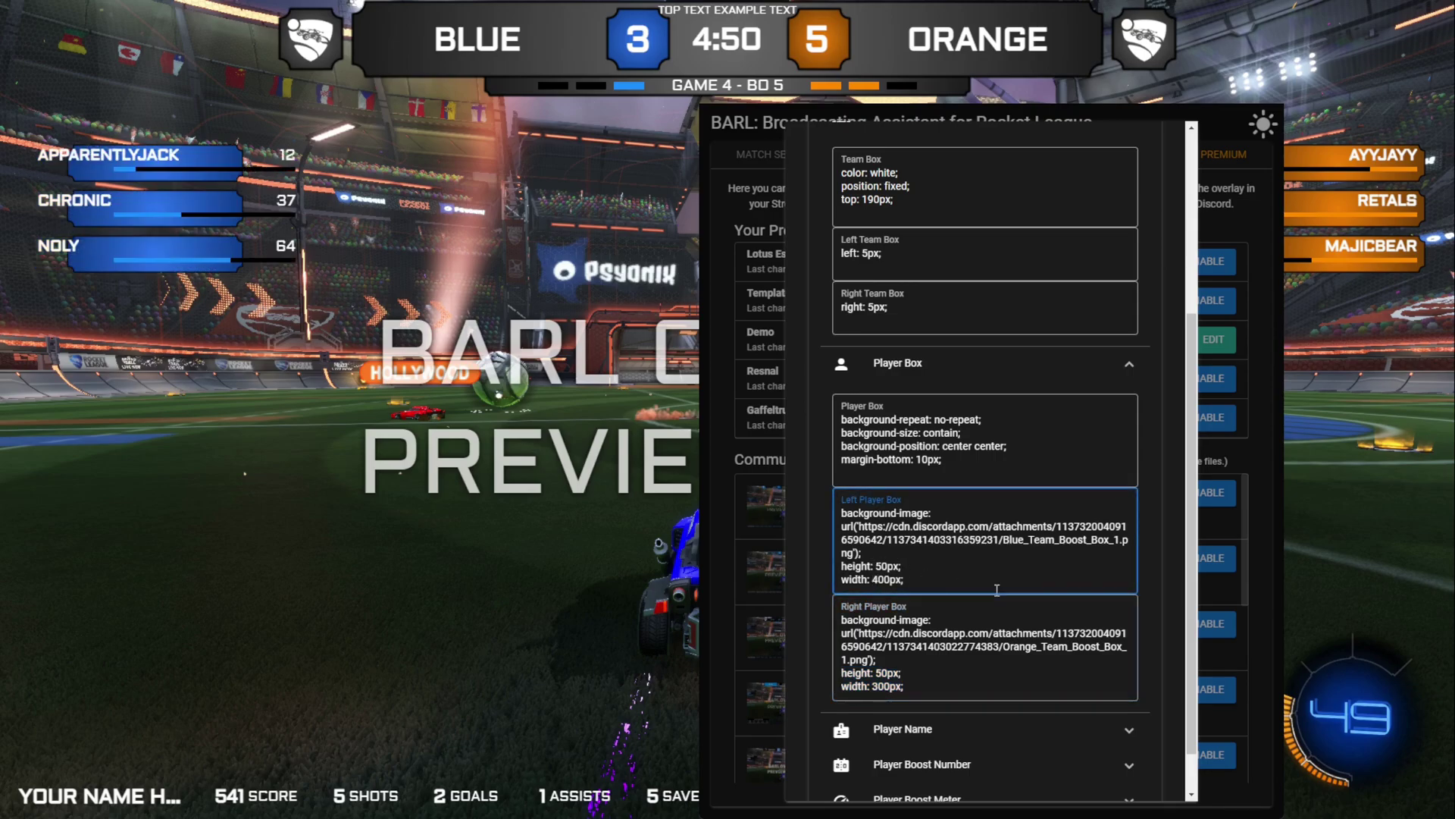
key("Up")
key("Delete")
type("6")
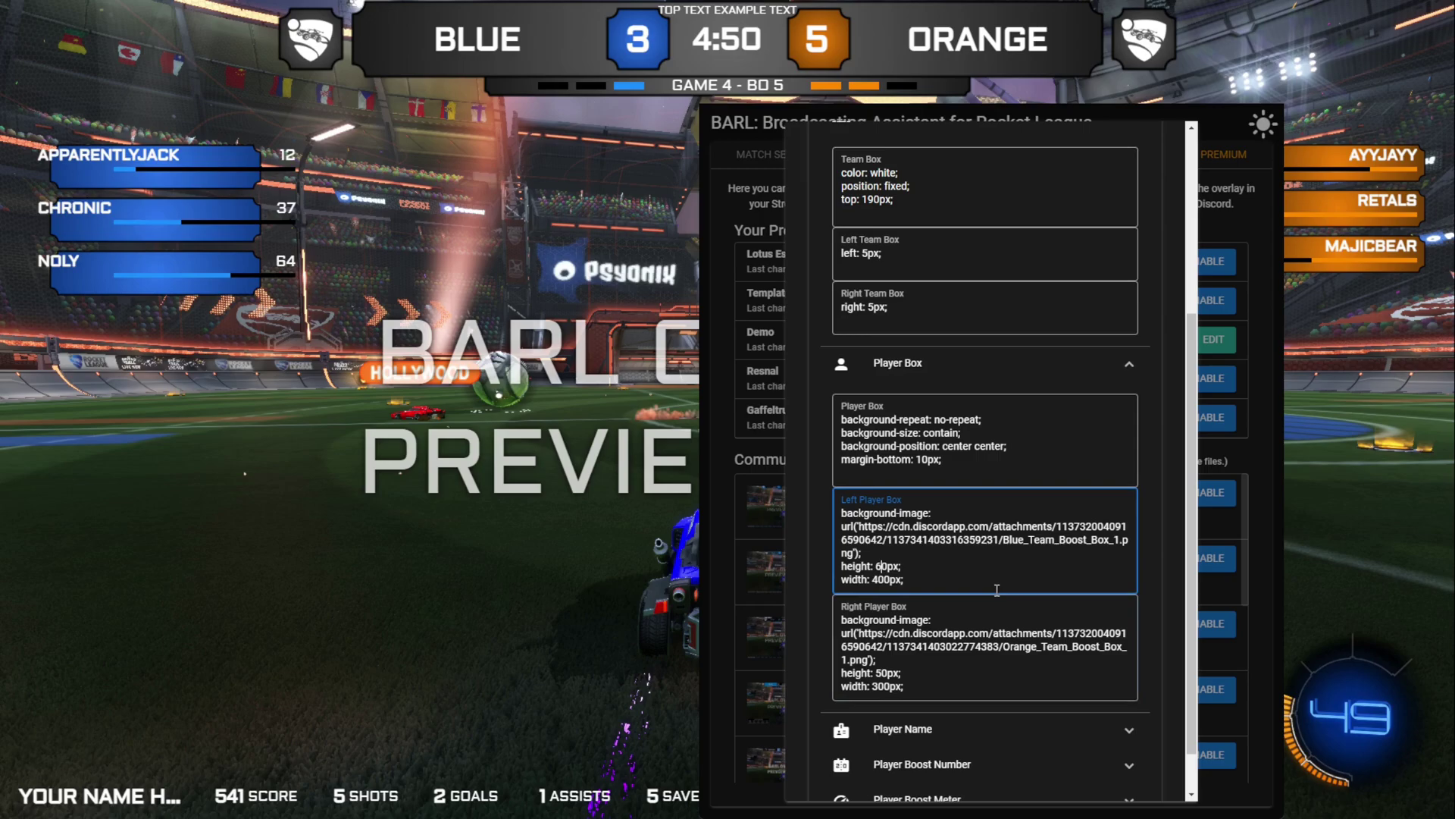
key("BackSpace")
type("7")
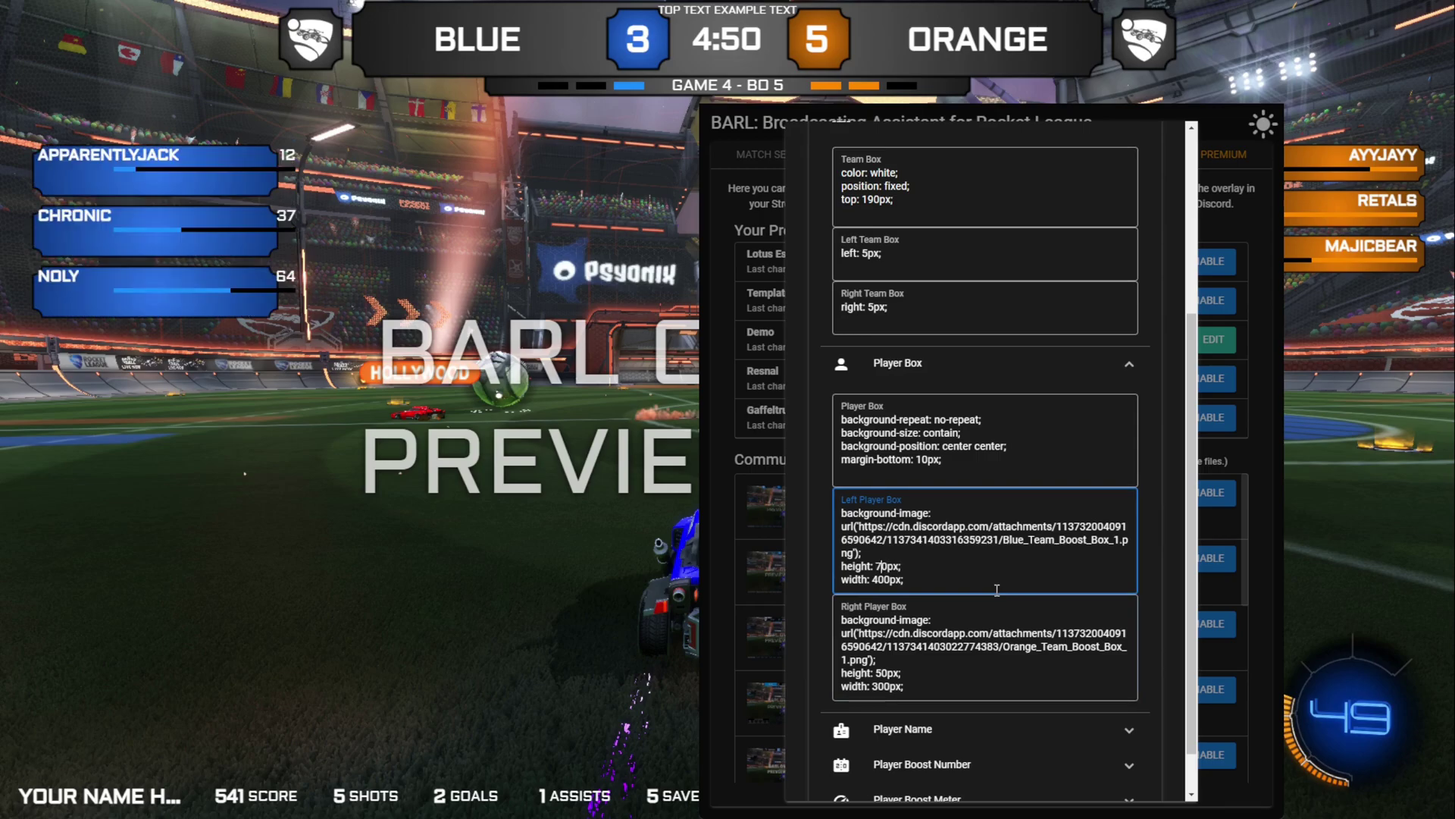
key("BackSpace")
type("6")
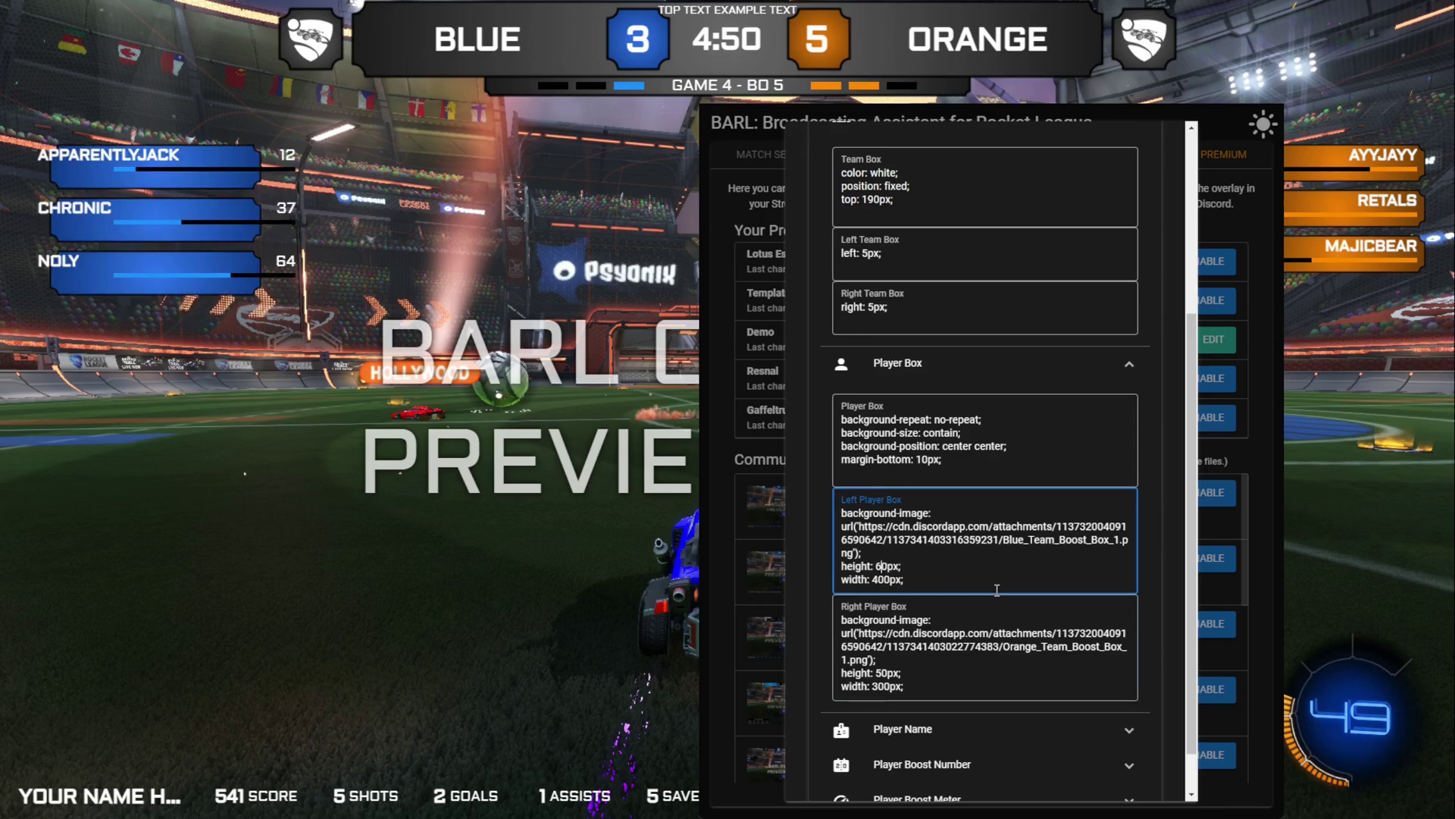
key("Delete")
type("5")
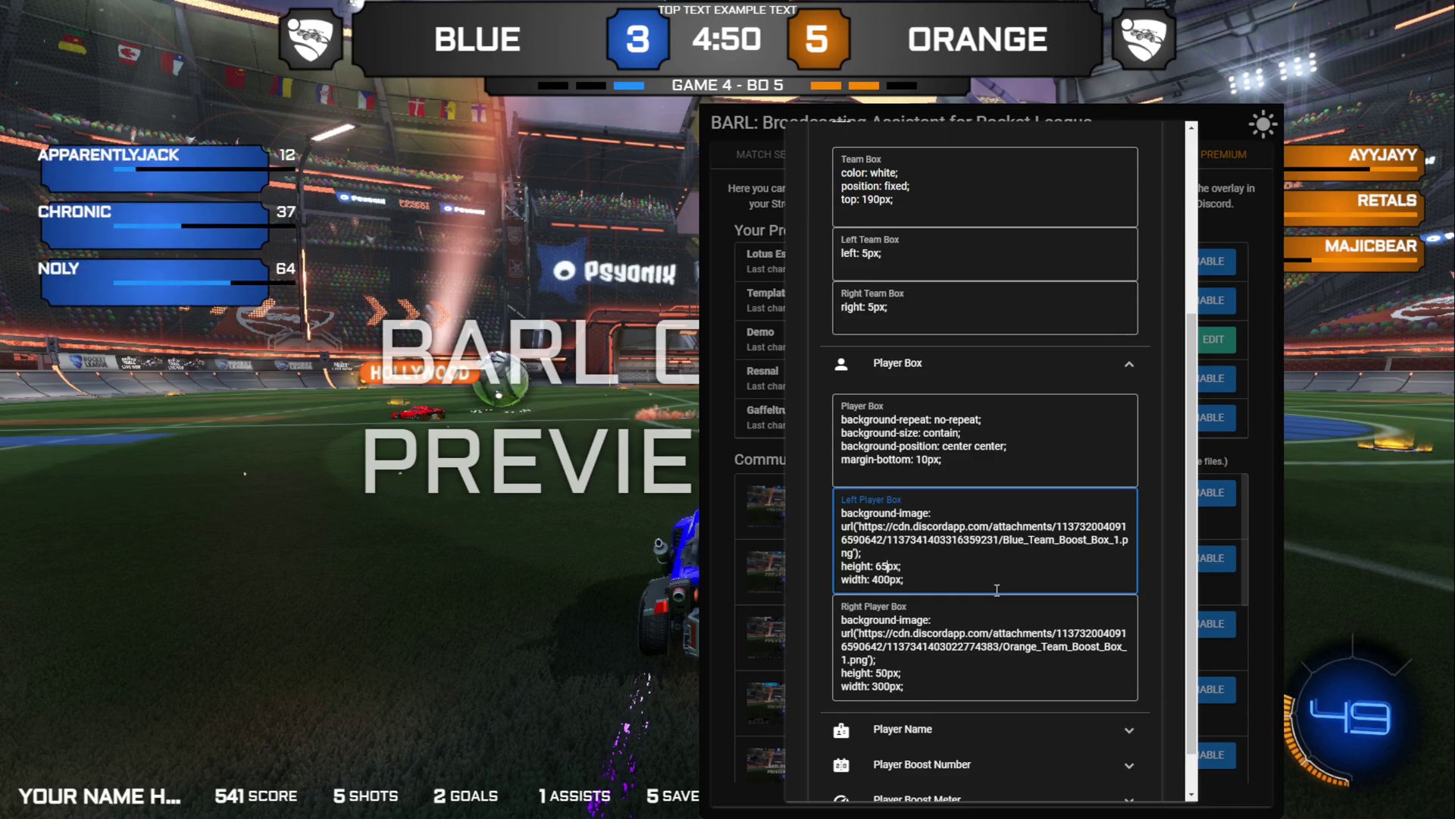
Set the left player box width to 320px
key("BackSpace")
type("3")
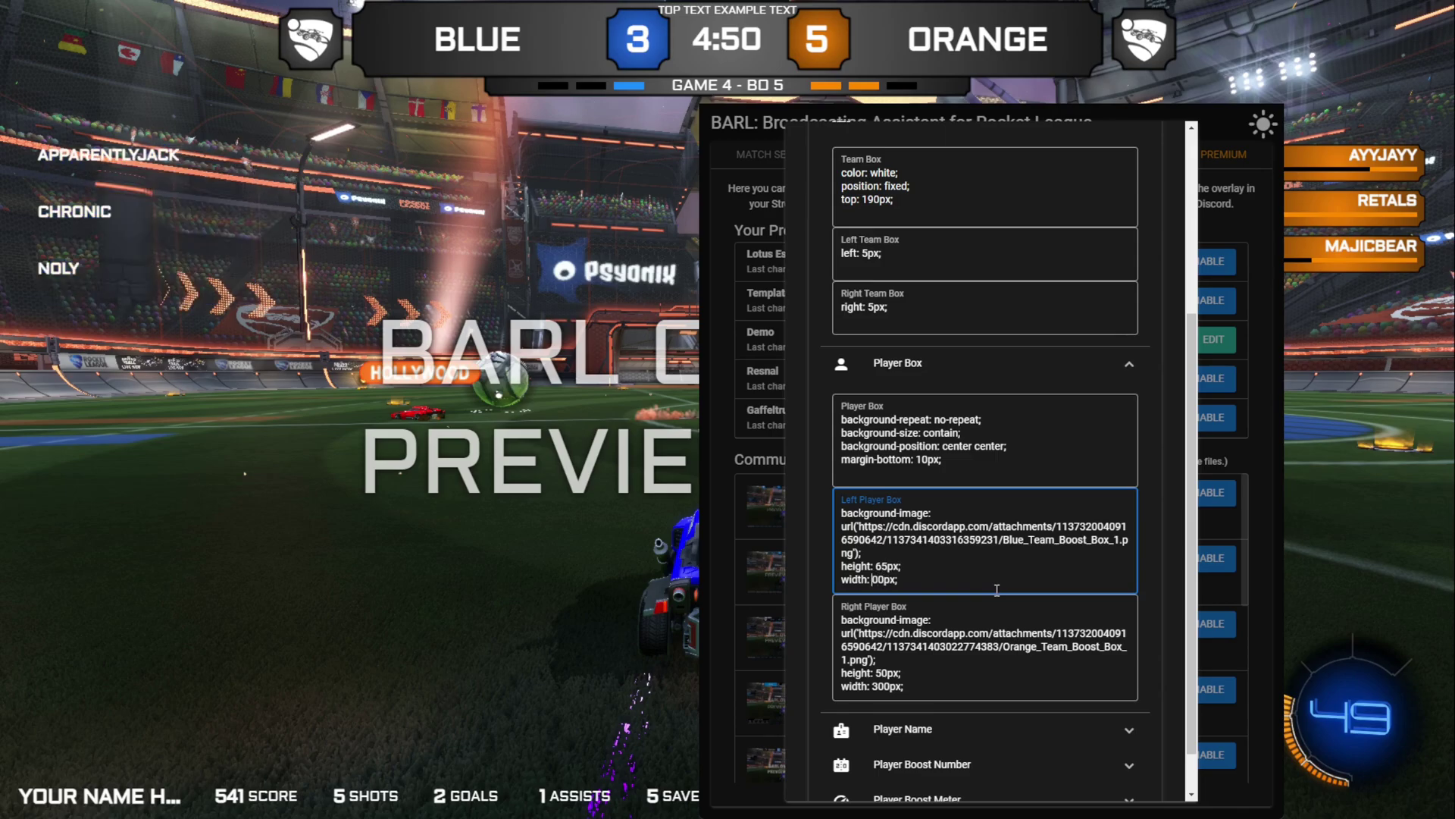
key("Delete")
type("2")
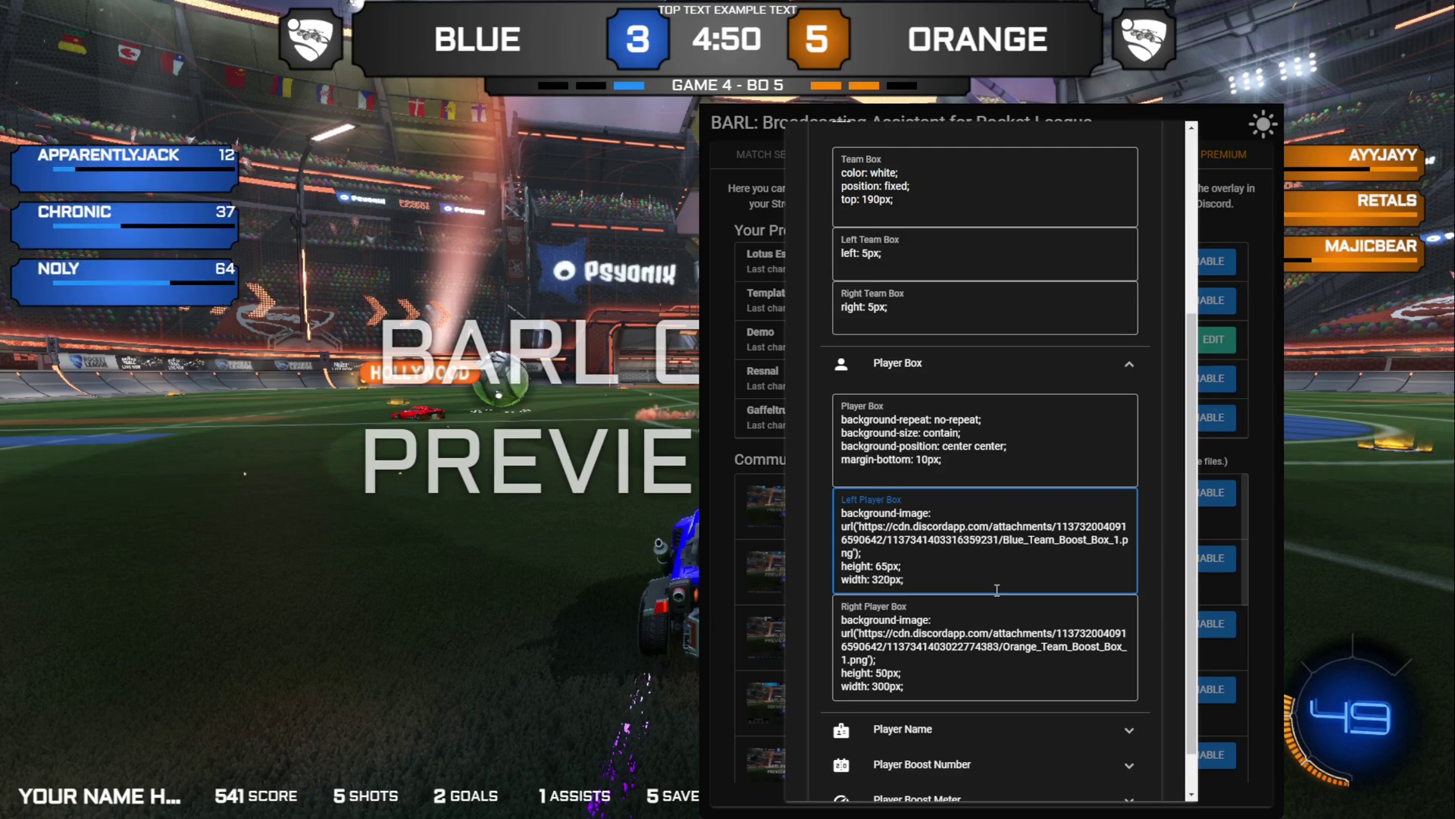
Make the right player box 320px wide and 65px tall
left_click(883, 687)
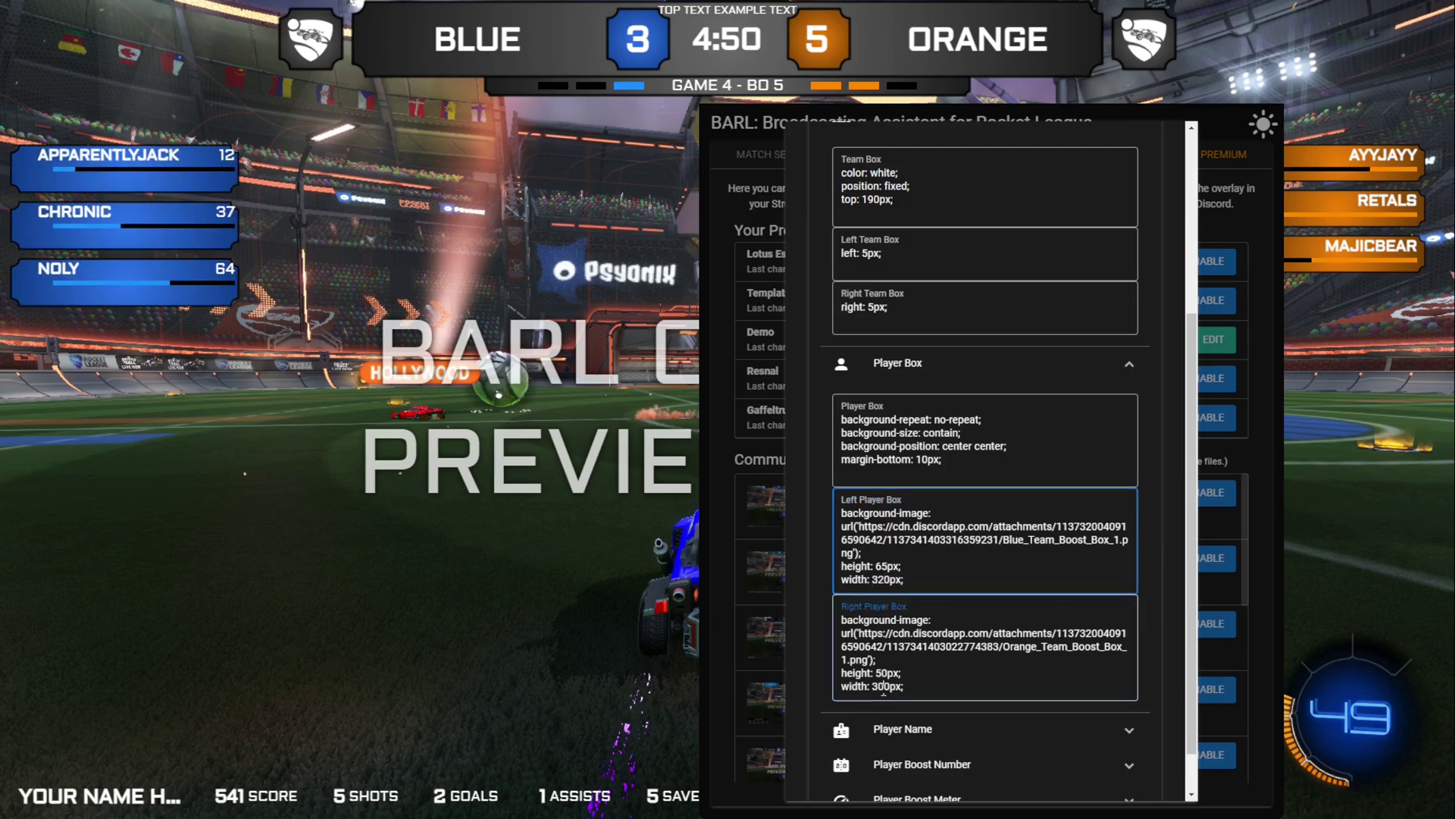
key("Delete")
type("2")
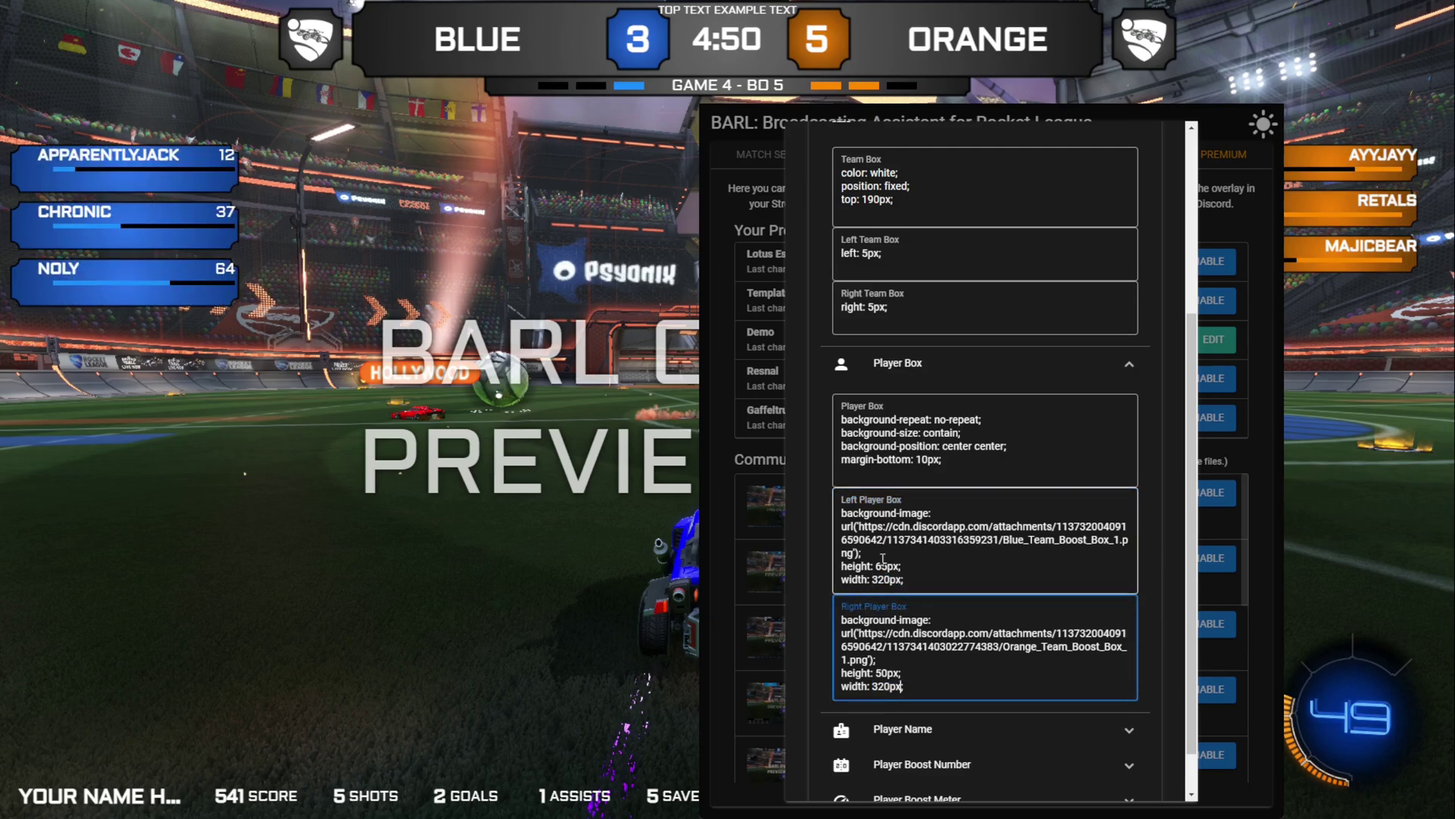
double_click(886, 672)
type("65px")
scroll(897, 652, "down", 1)
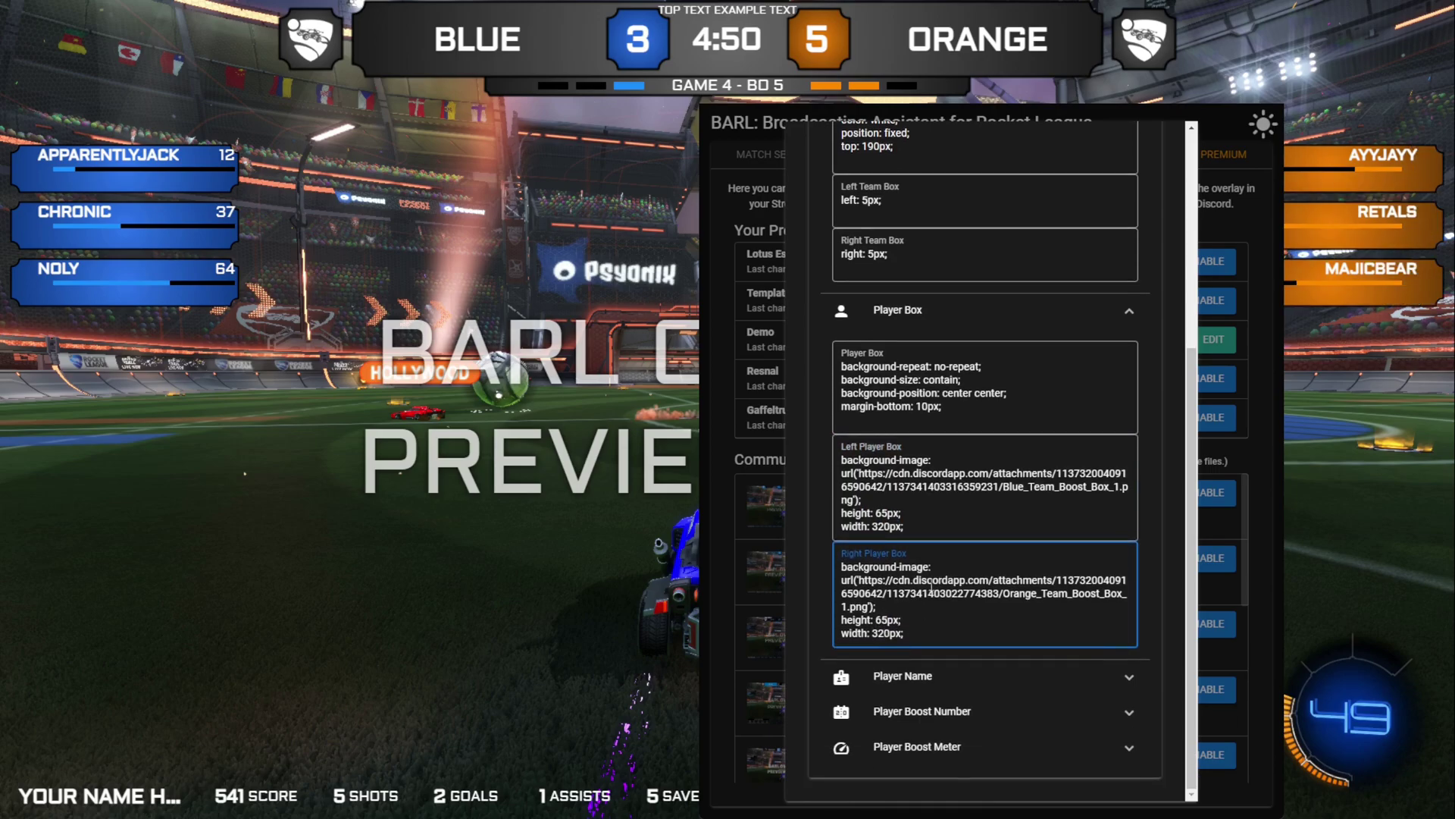
scroll(910, 515, "up", 5)
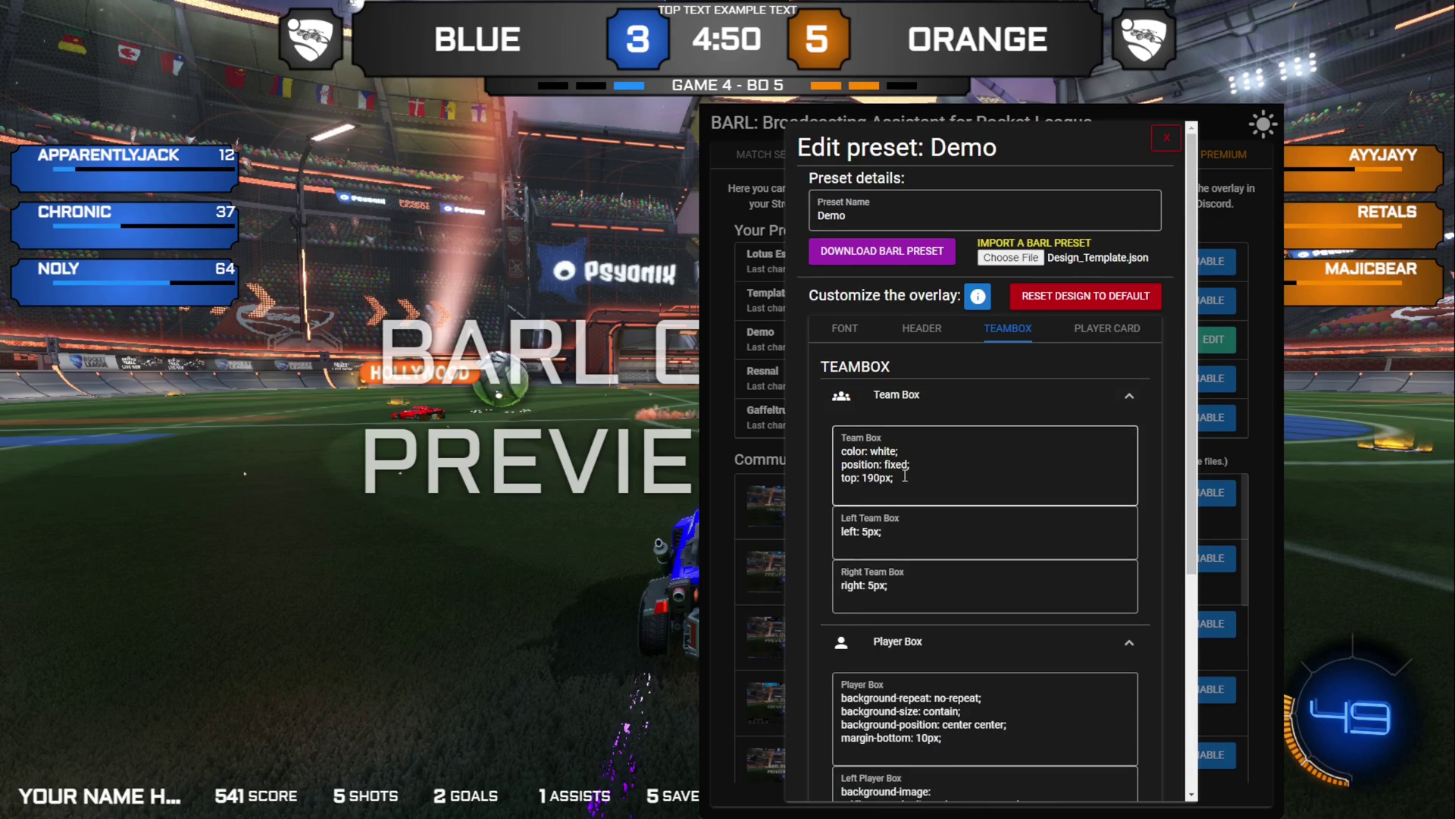
Set the Team Box top offset to 20px
left_click(872, 477)
key("BackSpace")
key("BackSpace")
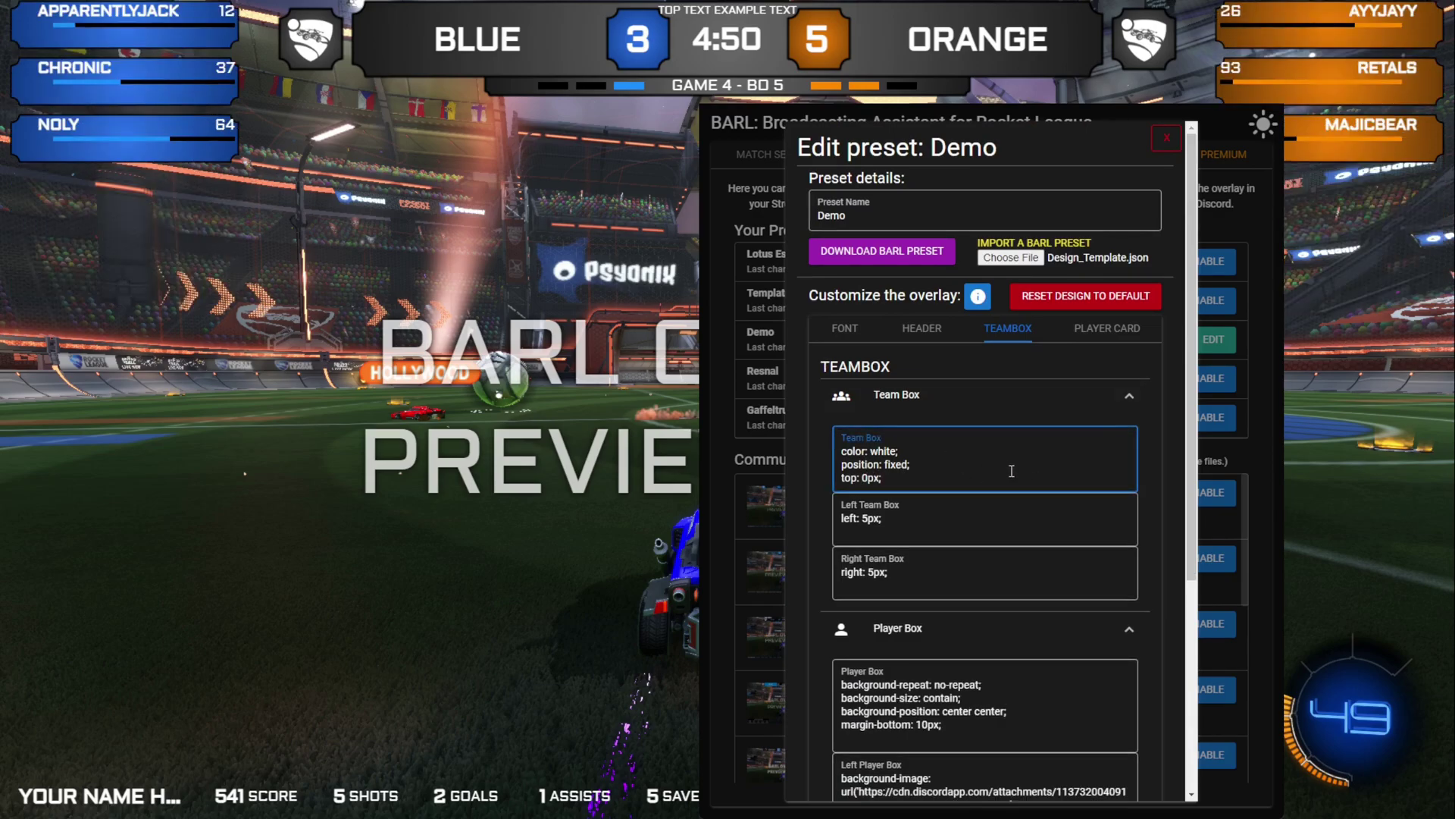
type("2")
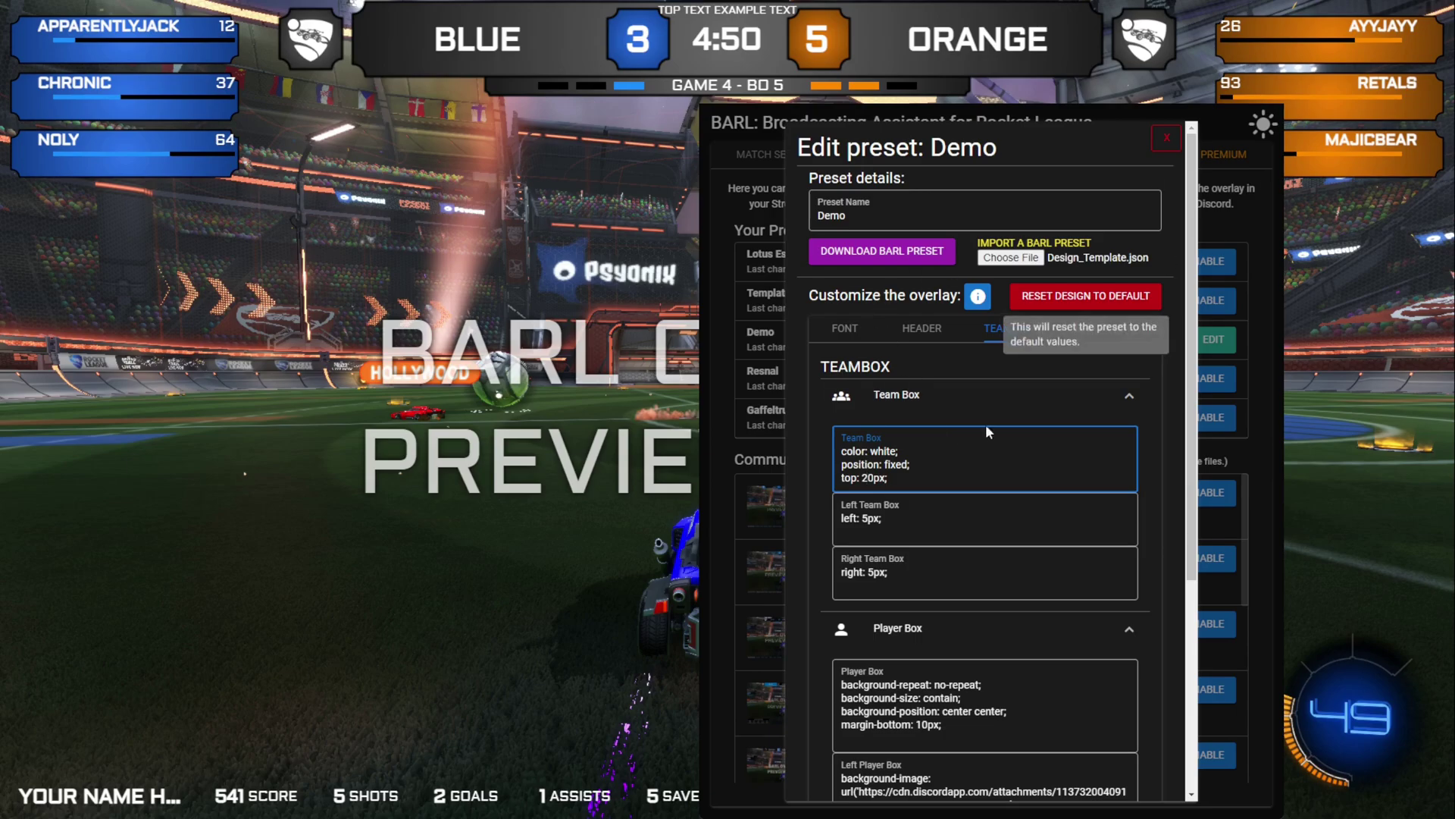
left_click(903, 491)
key("BackSpace")
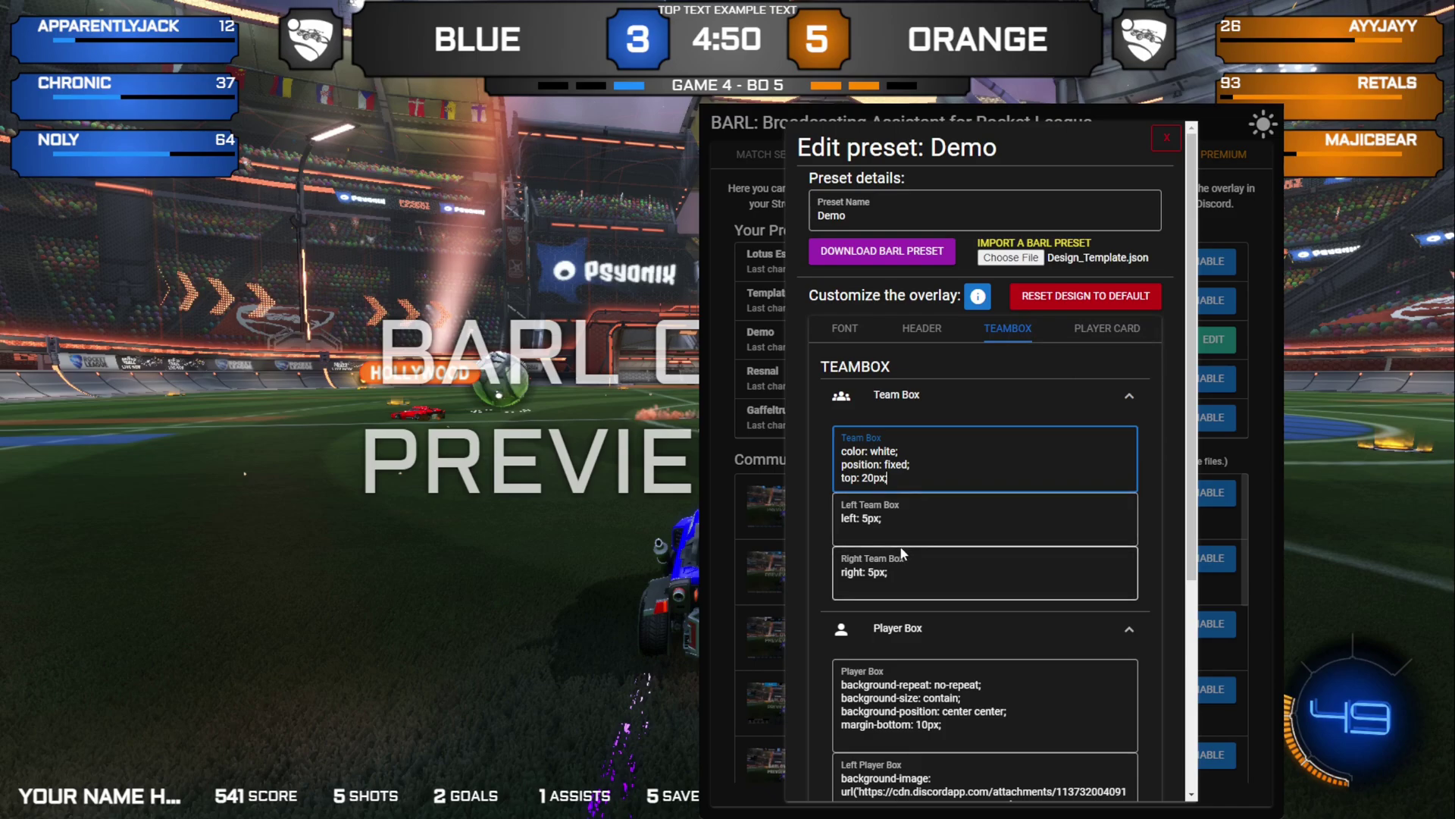
type(";")
Set Left Team Box left and Right Team Box right offsets to 10px
left_click(886, 522)
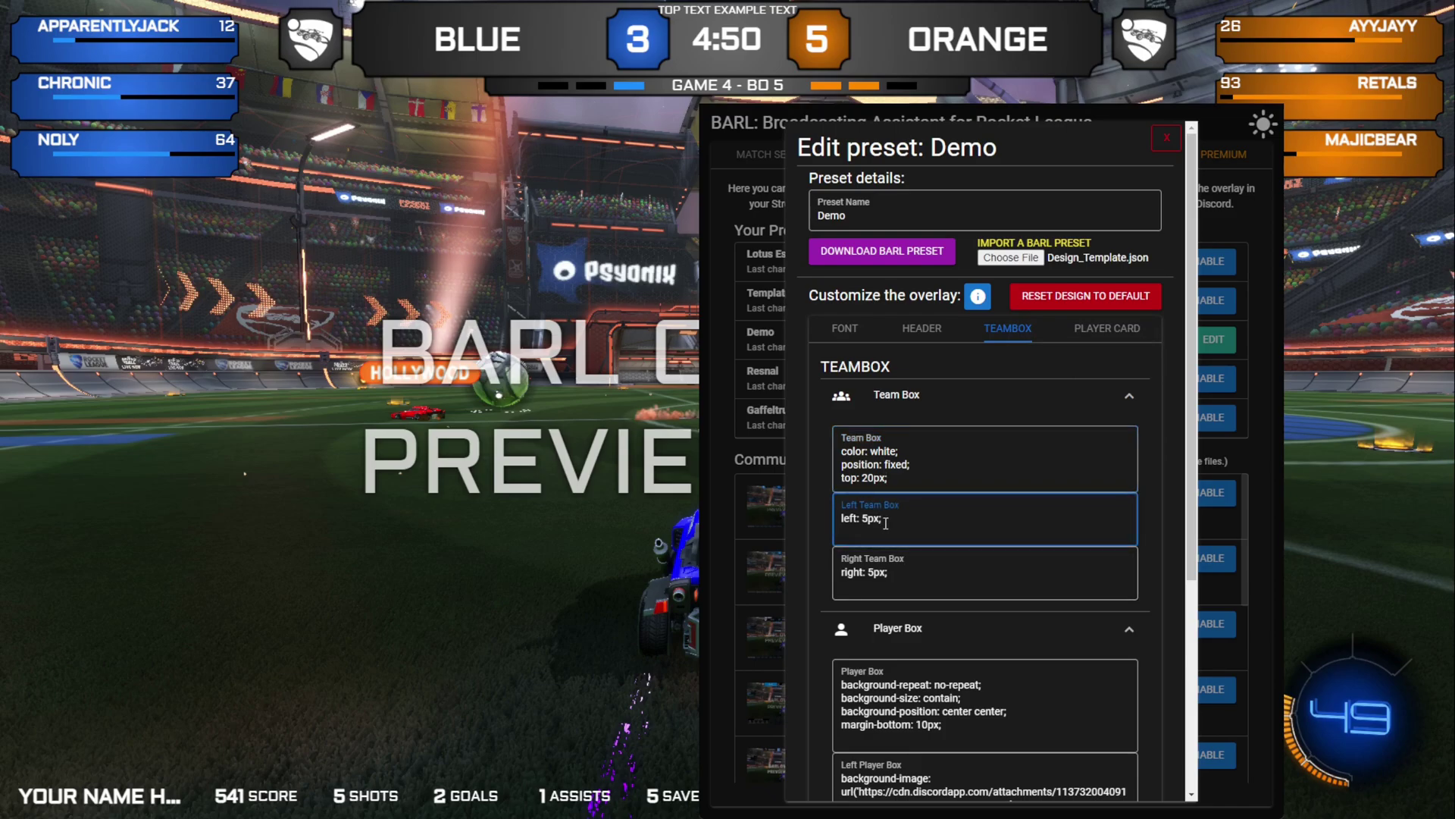
key("BackSpace")
type("10")
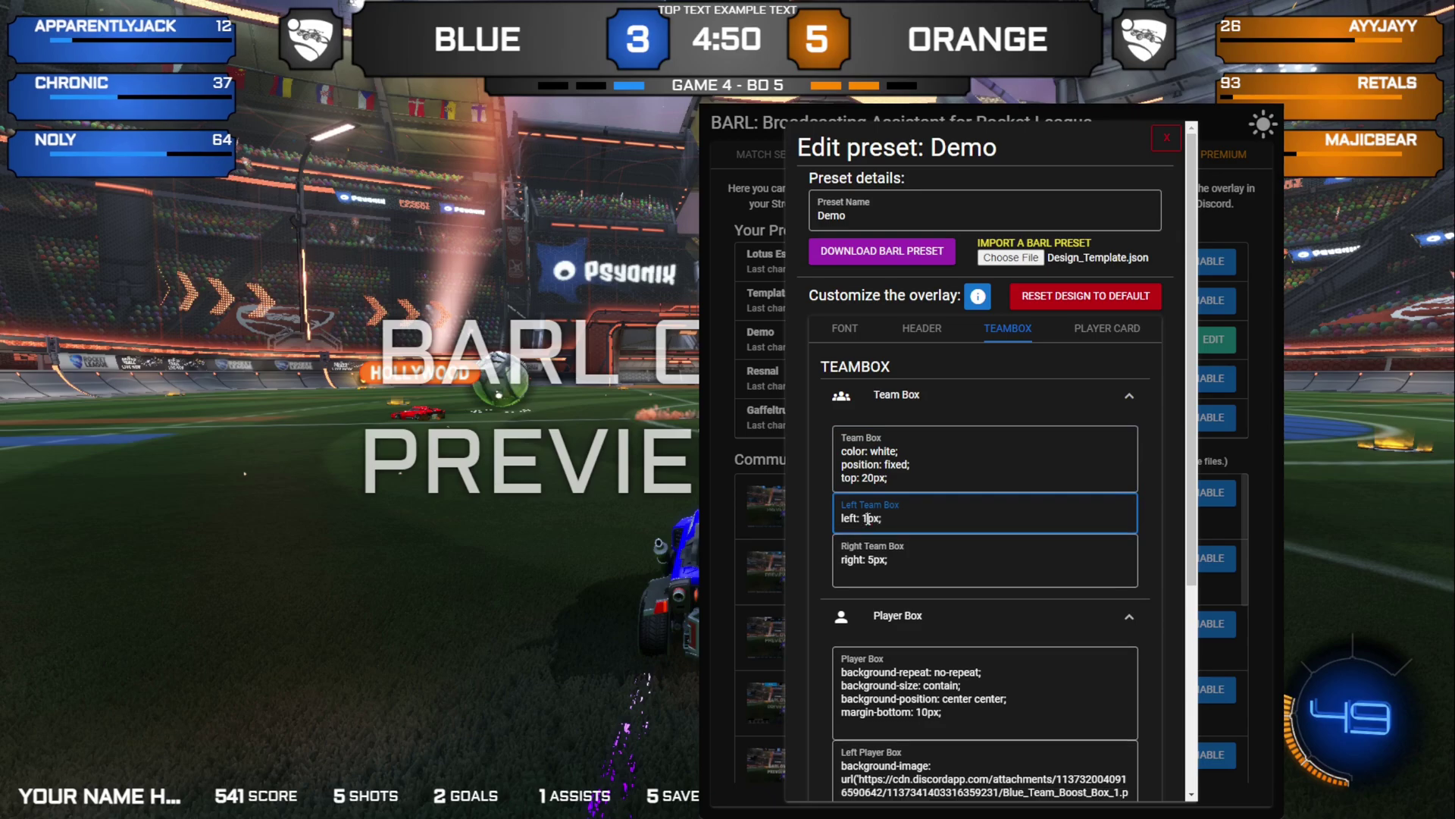
left_click(870, 559)
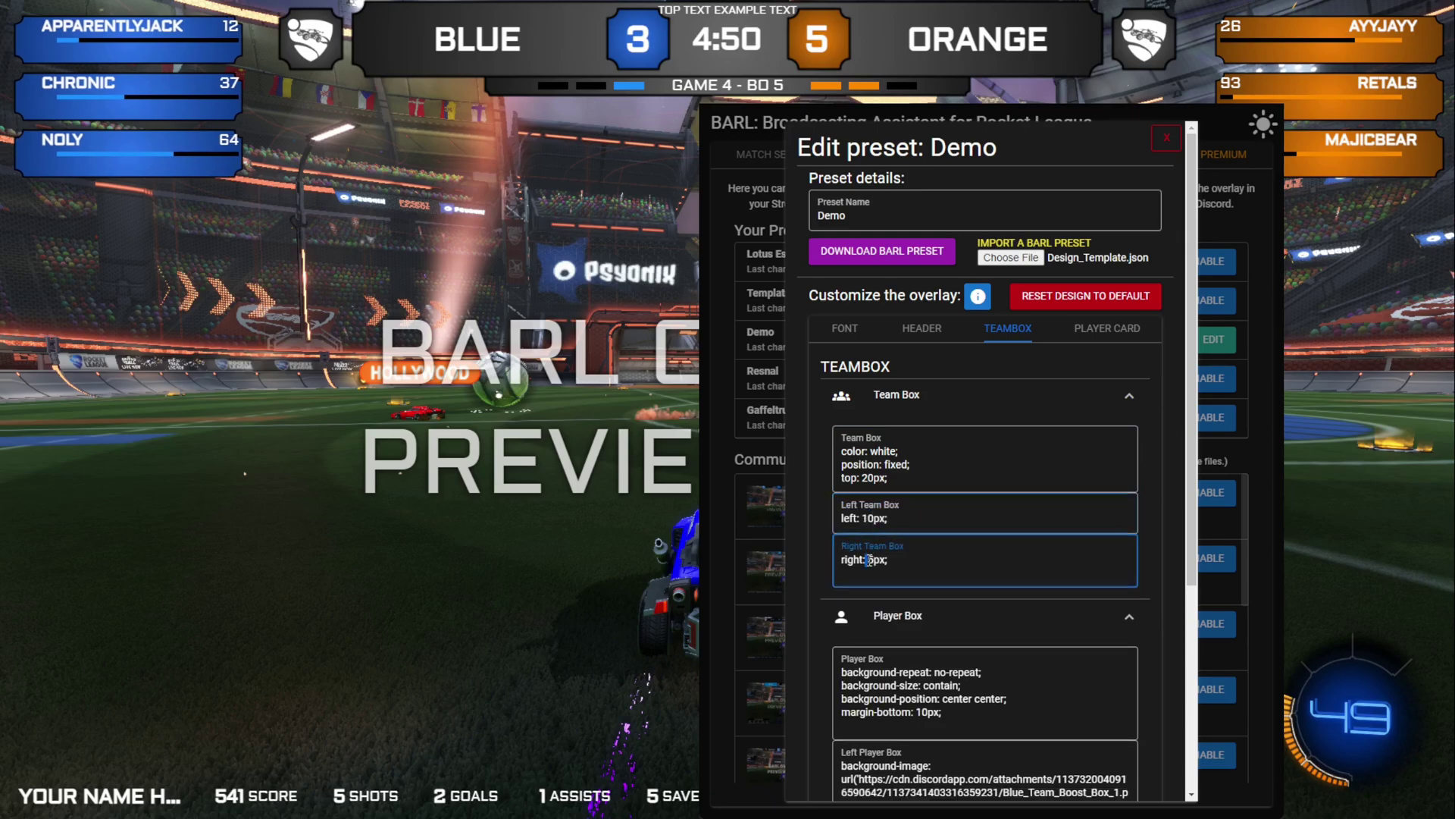
key("BackSpace")
type("10")
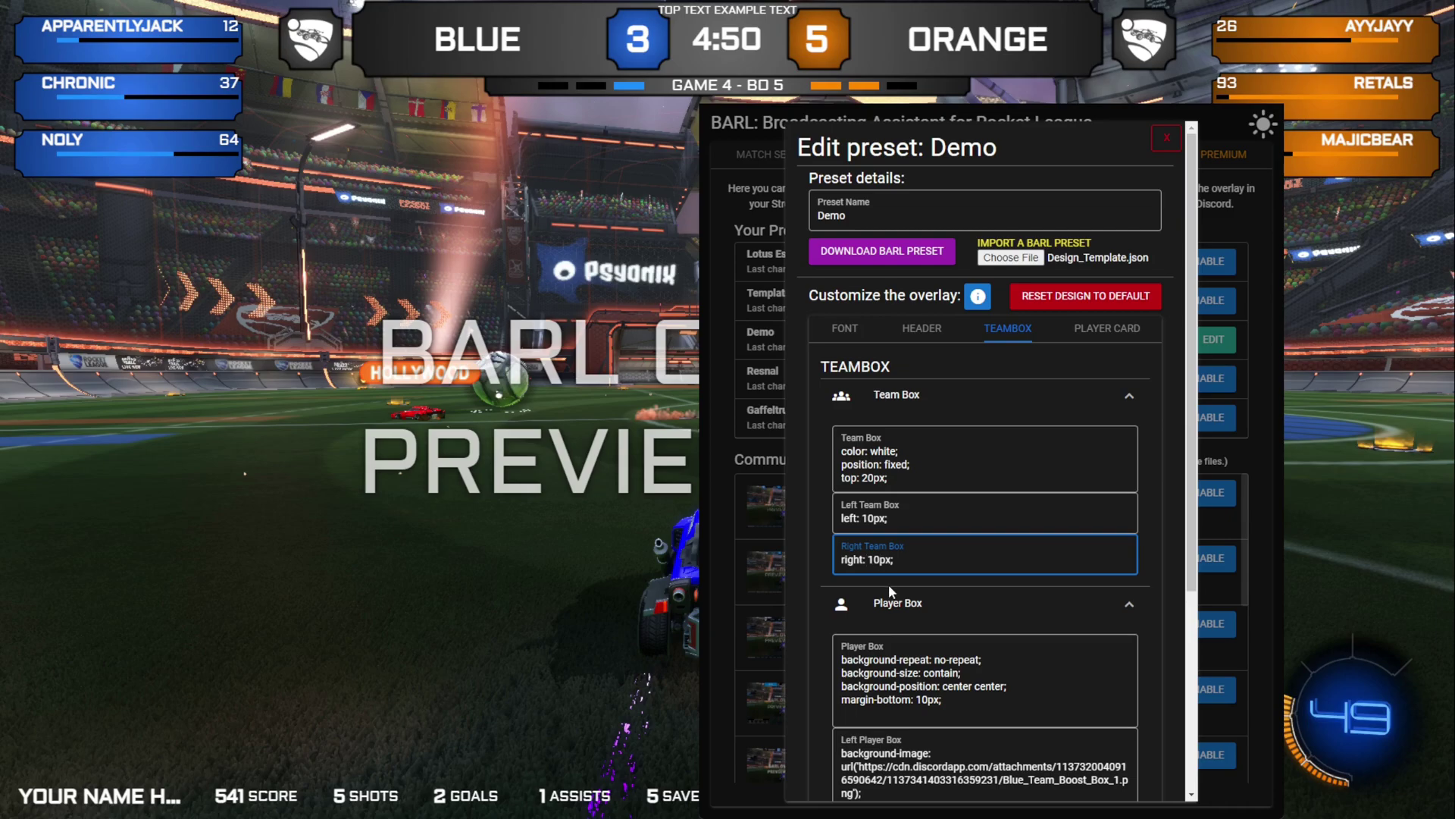
Collapse the Player Box and Team Box sections and expand Player Name settings
scroll(923, 530, "down", 4)
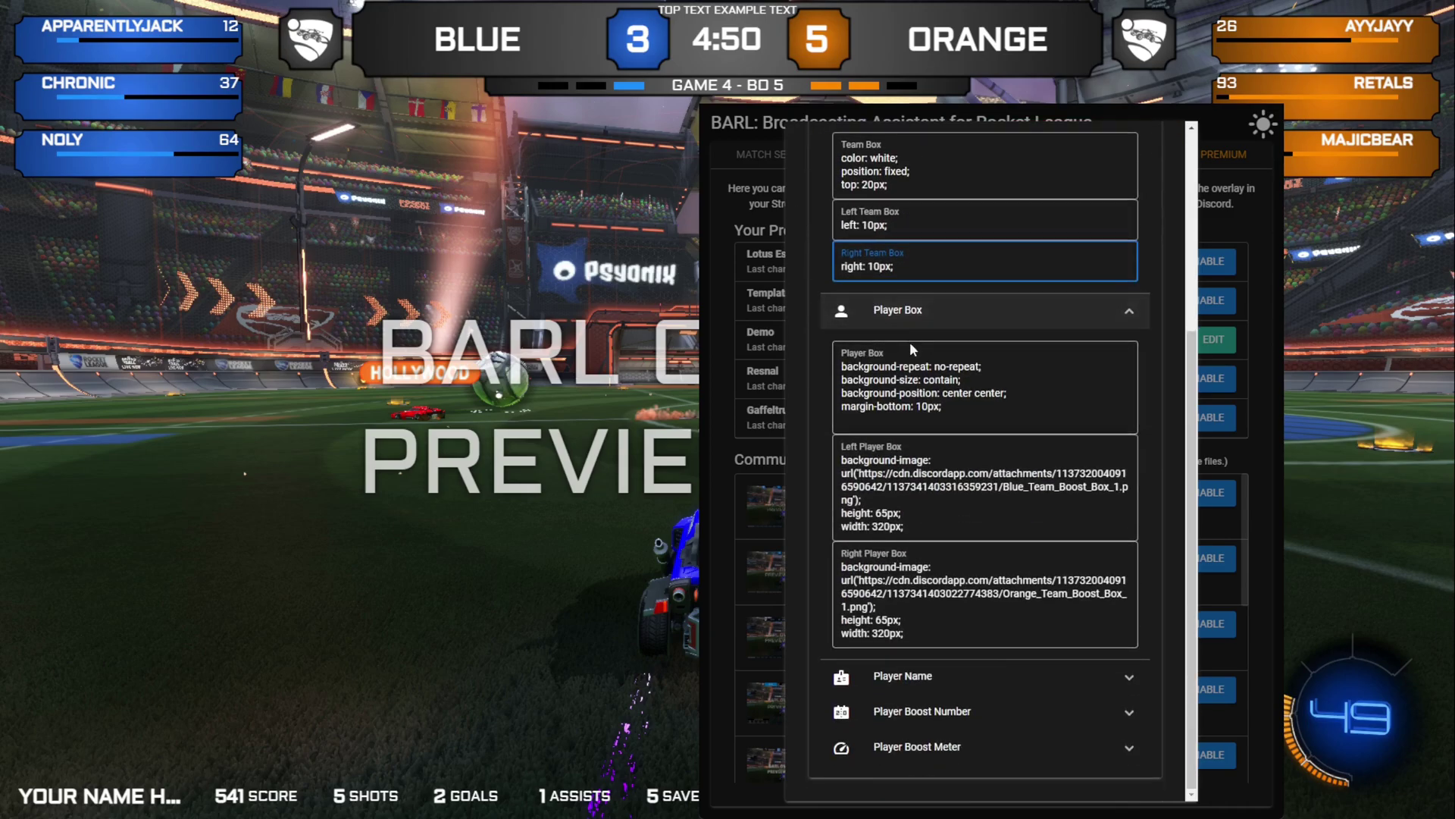
left_click(930, 322)
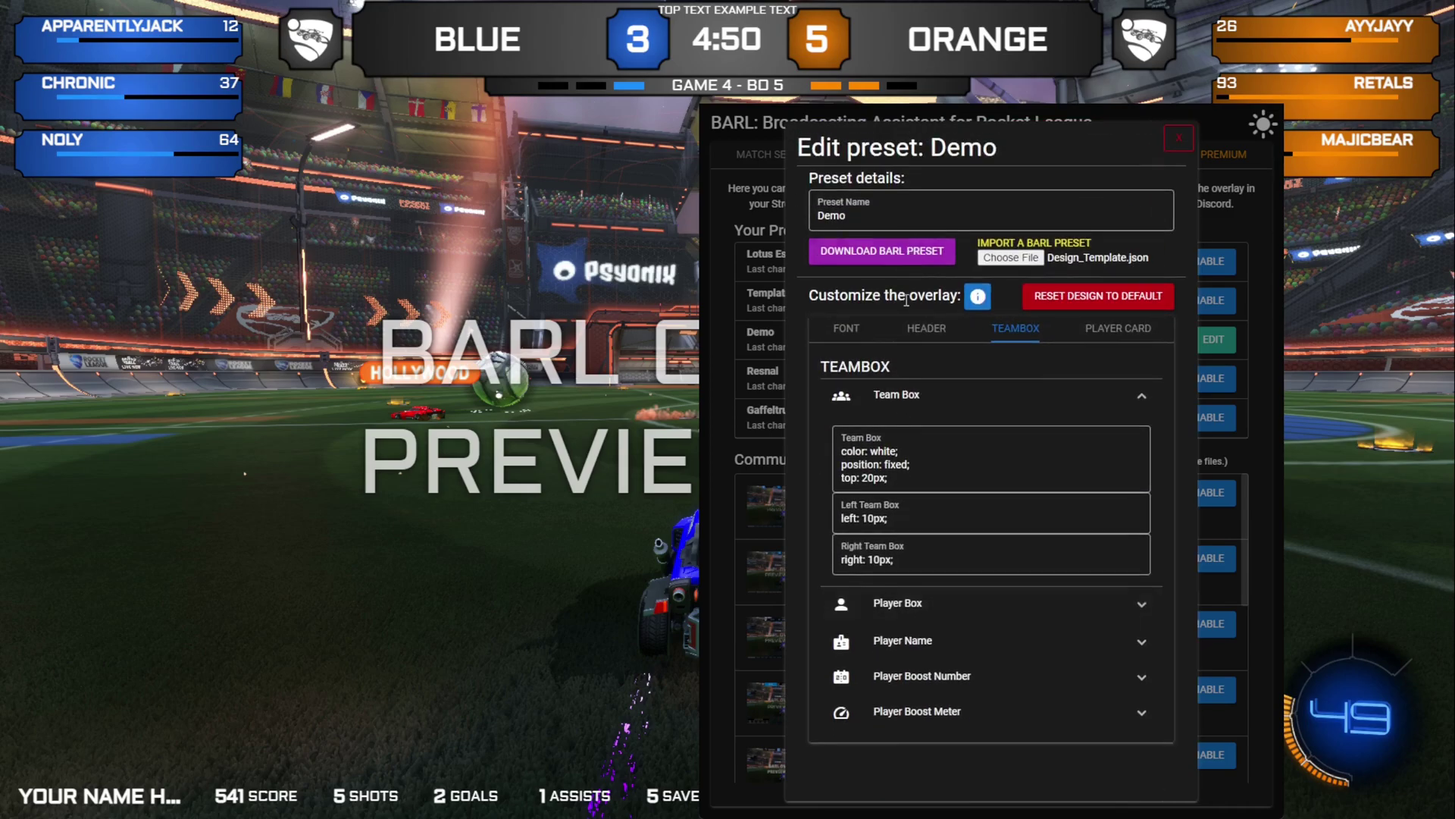
left_click(909, 394)
left_click(924, 476)
scroll(902, 476, "down", 1)
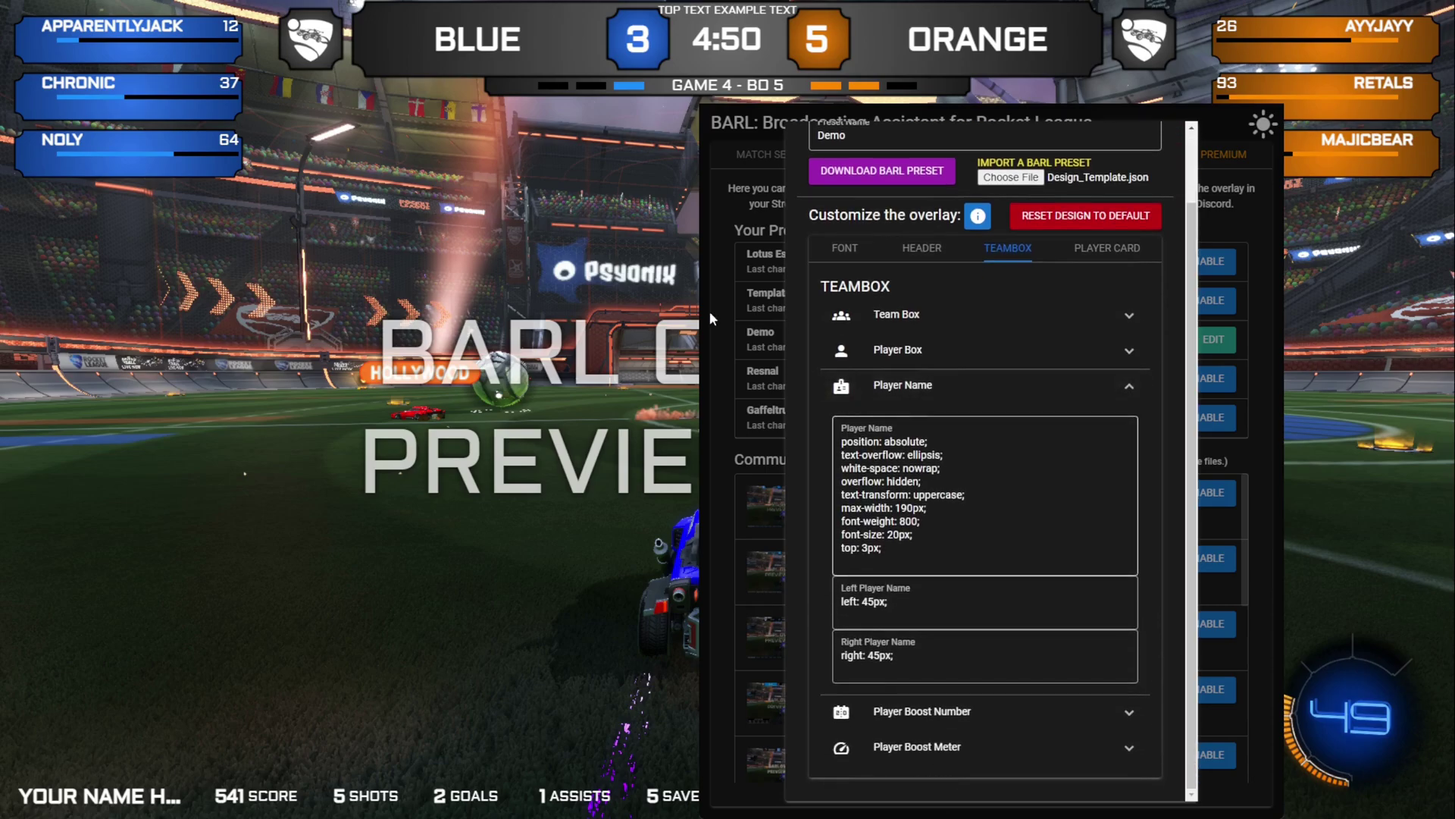